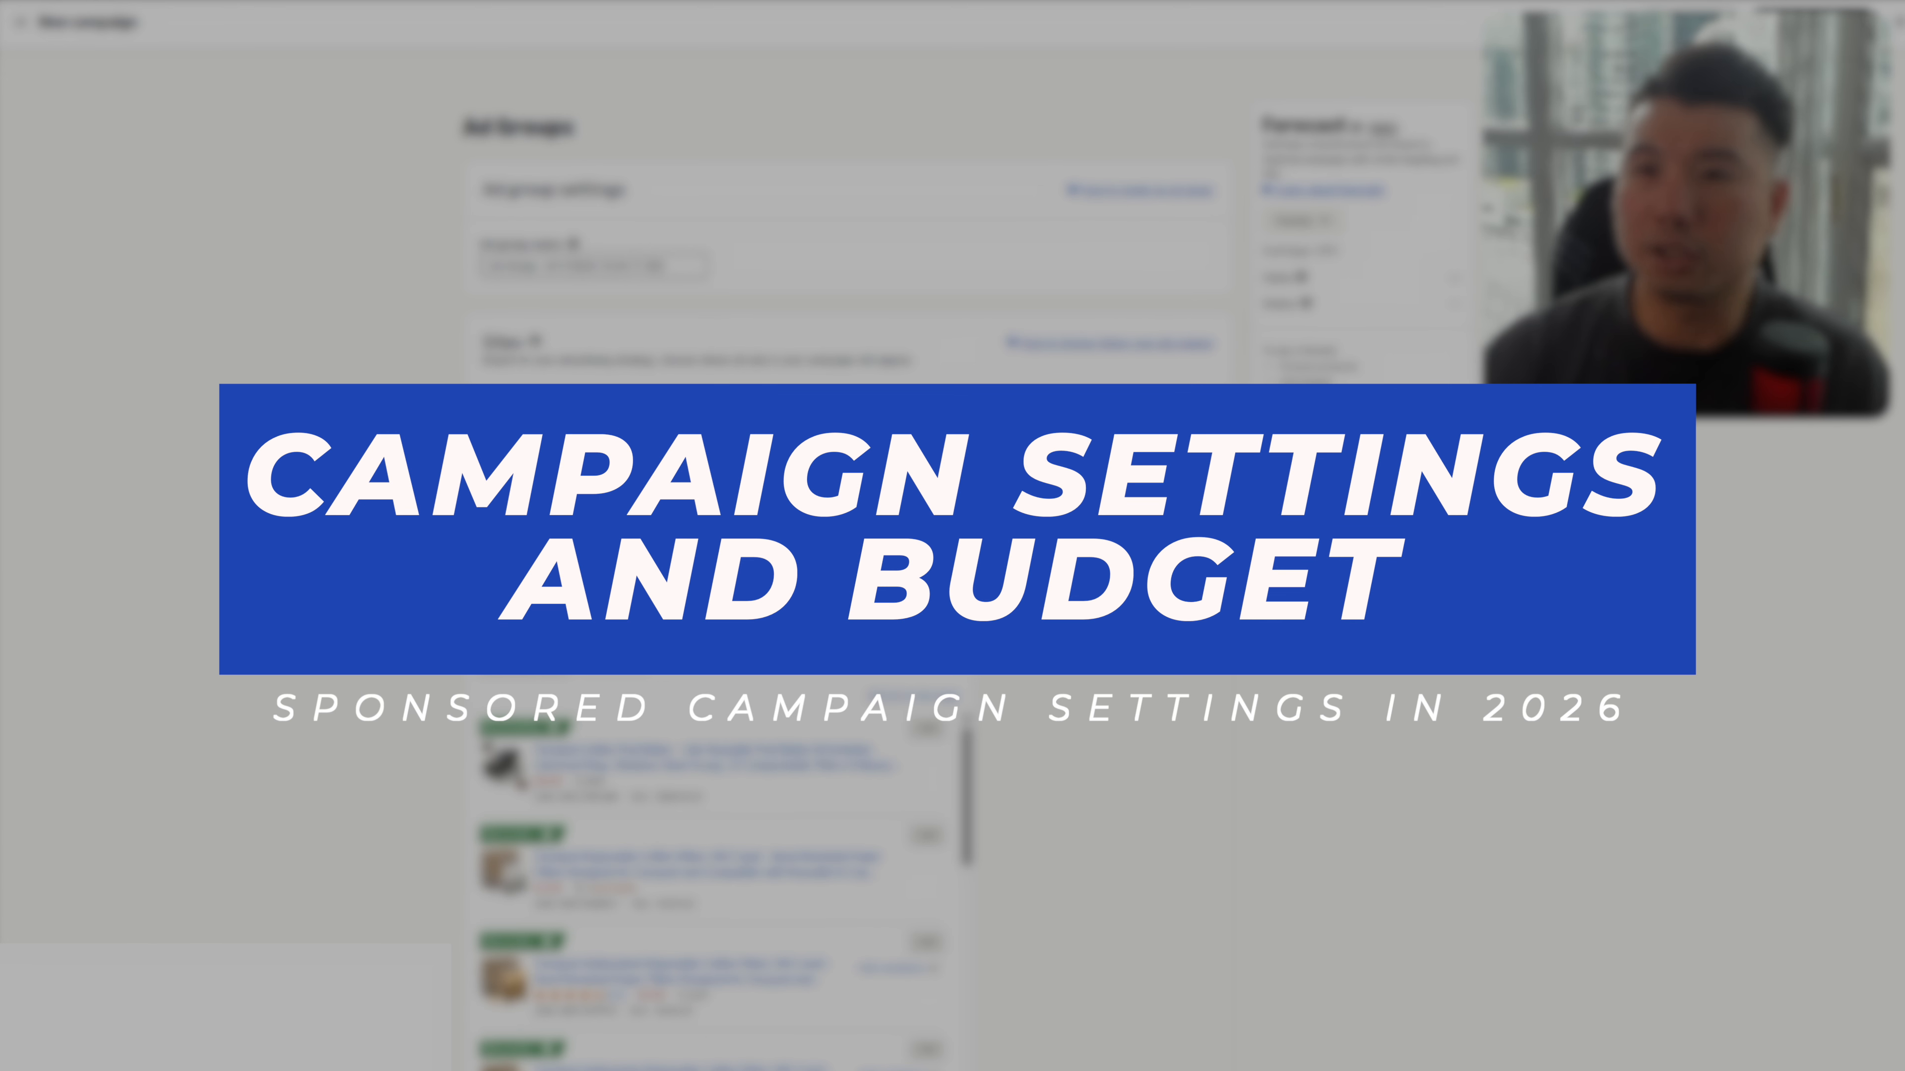
Step: In the campaign settings, replace the campaign name with (Product Name)_ASIN_SP_
scroll(847, 555, down, 20)
scroll(942, 450, down, 2)
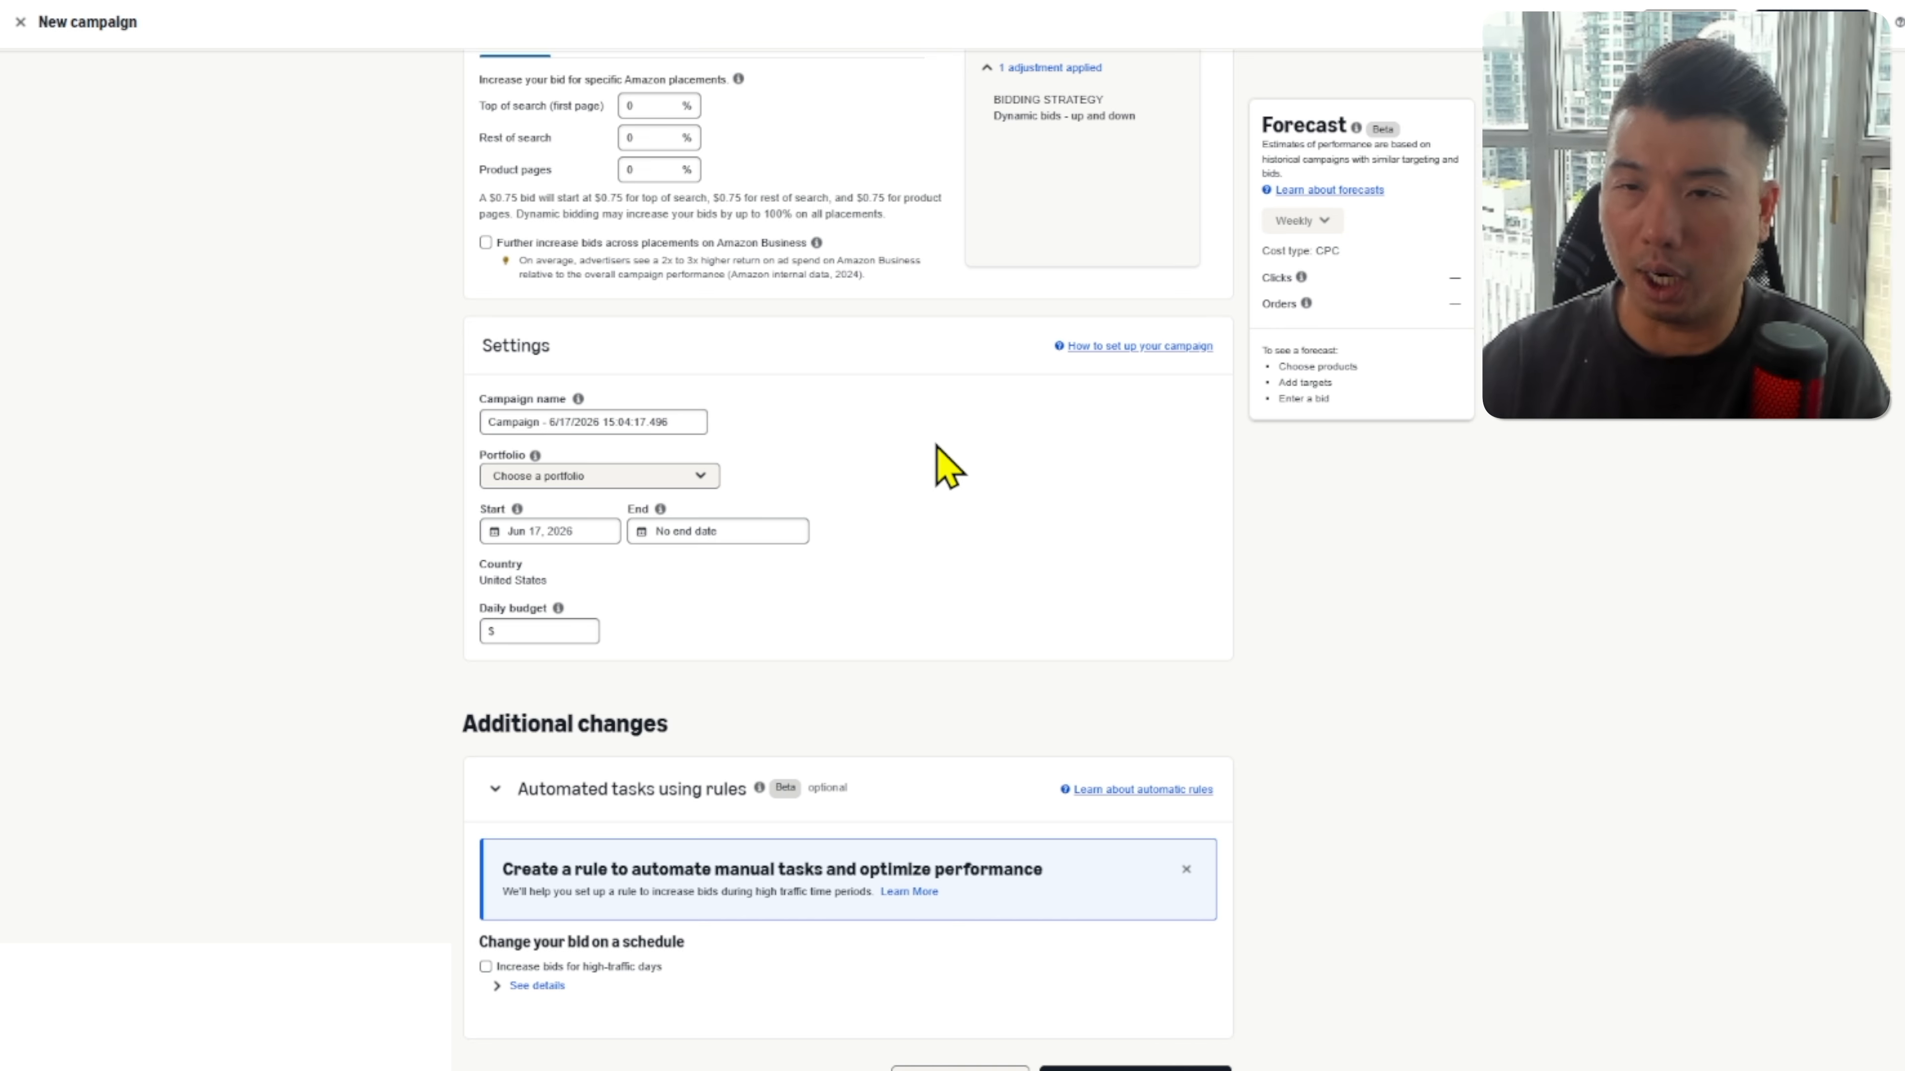
click(678, 423)
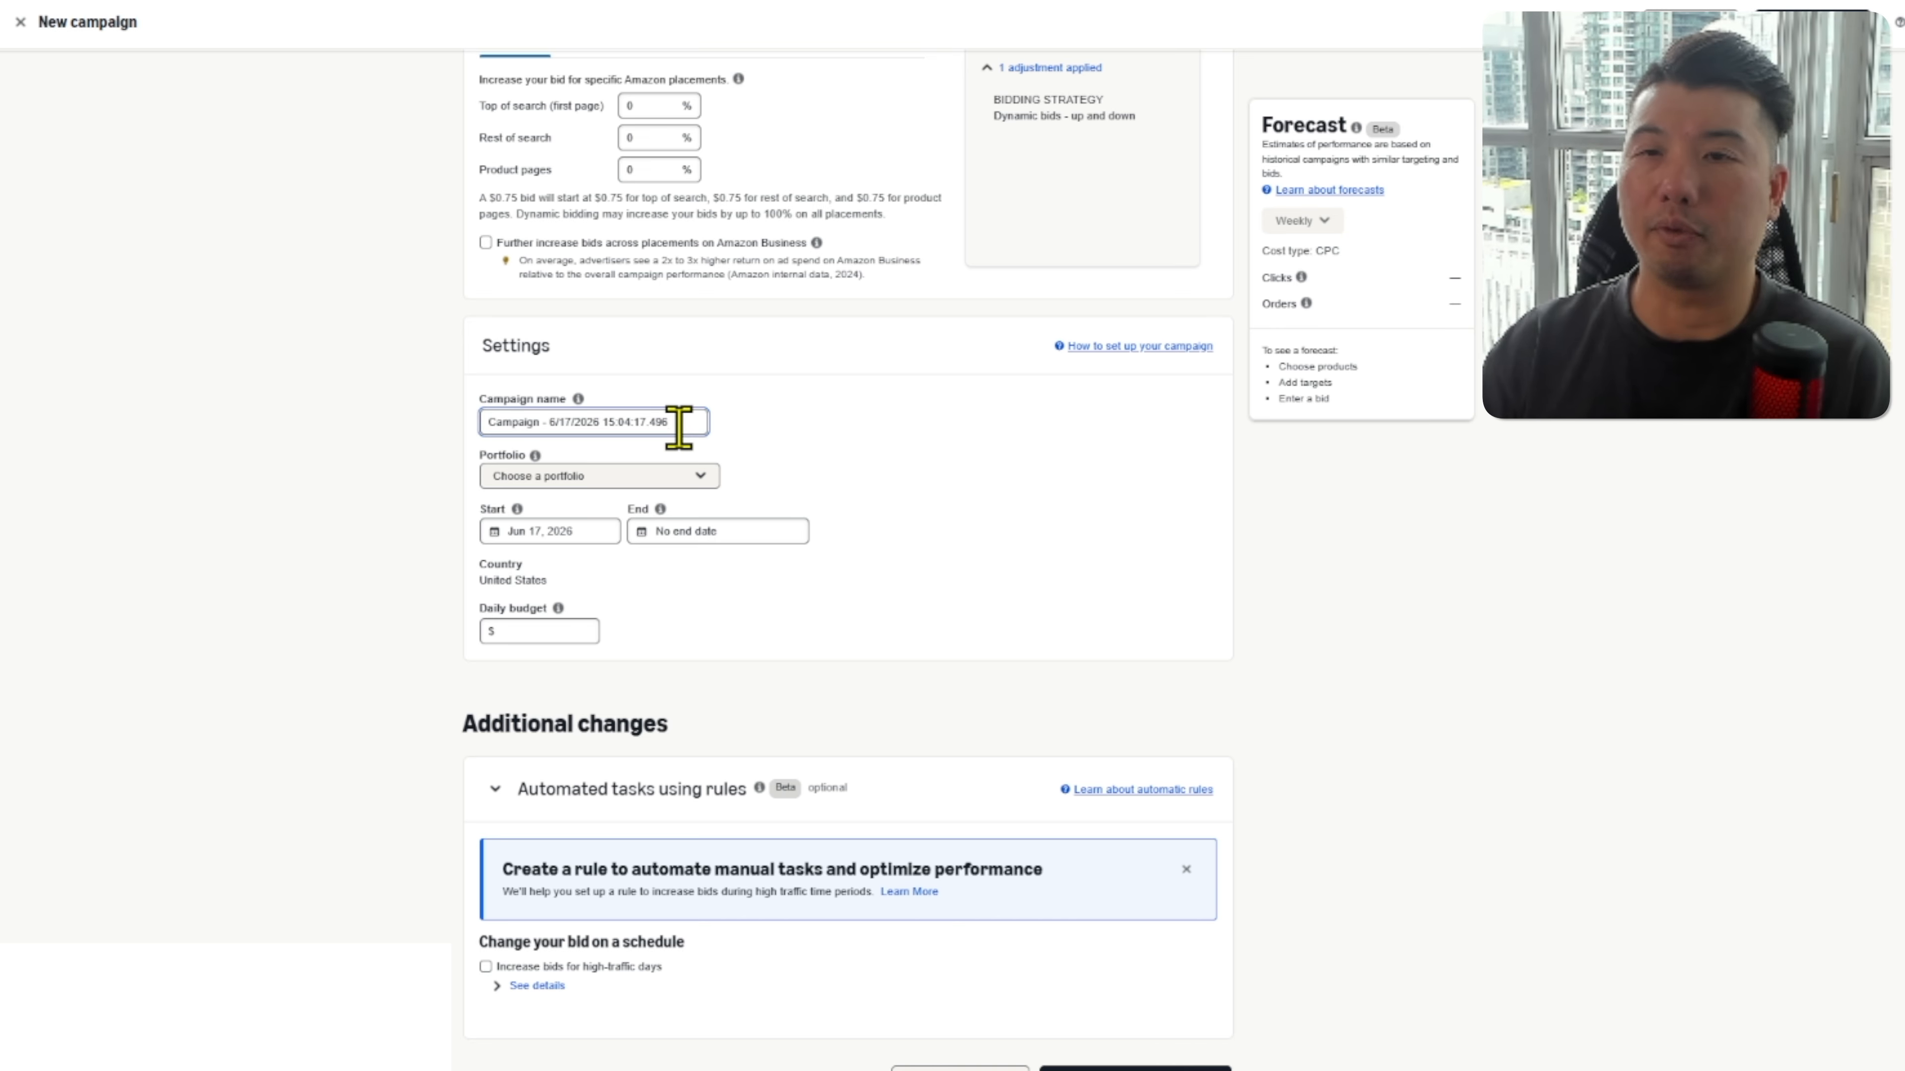
drag(679, 423, 300, 424)
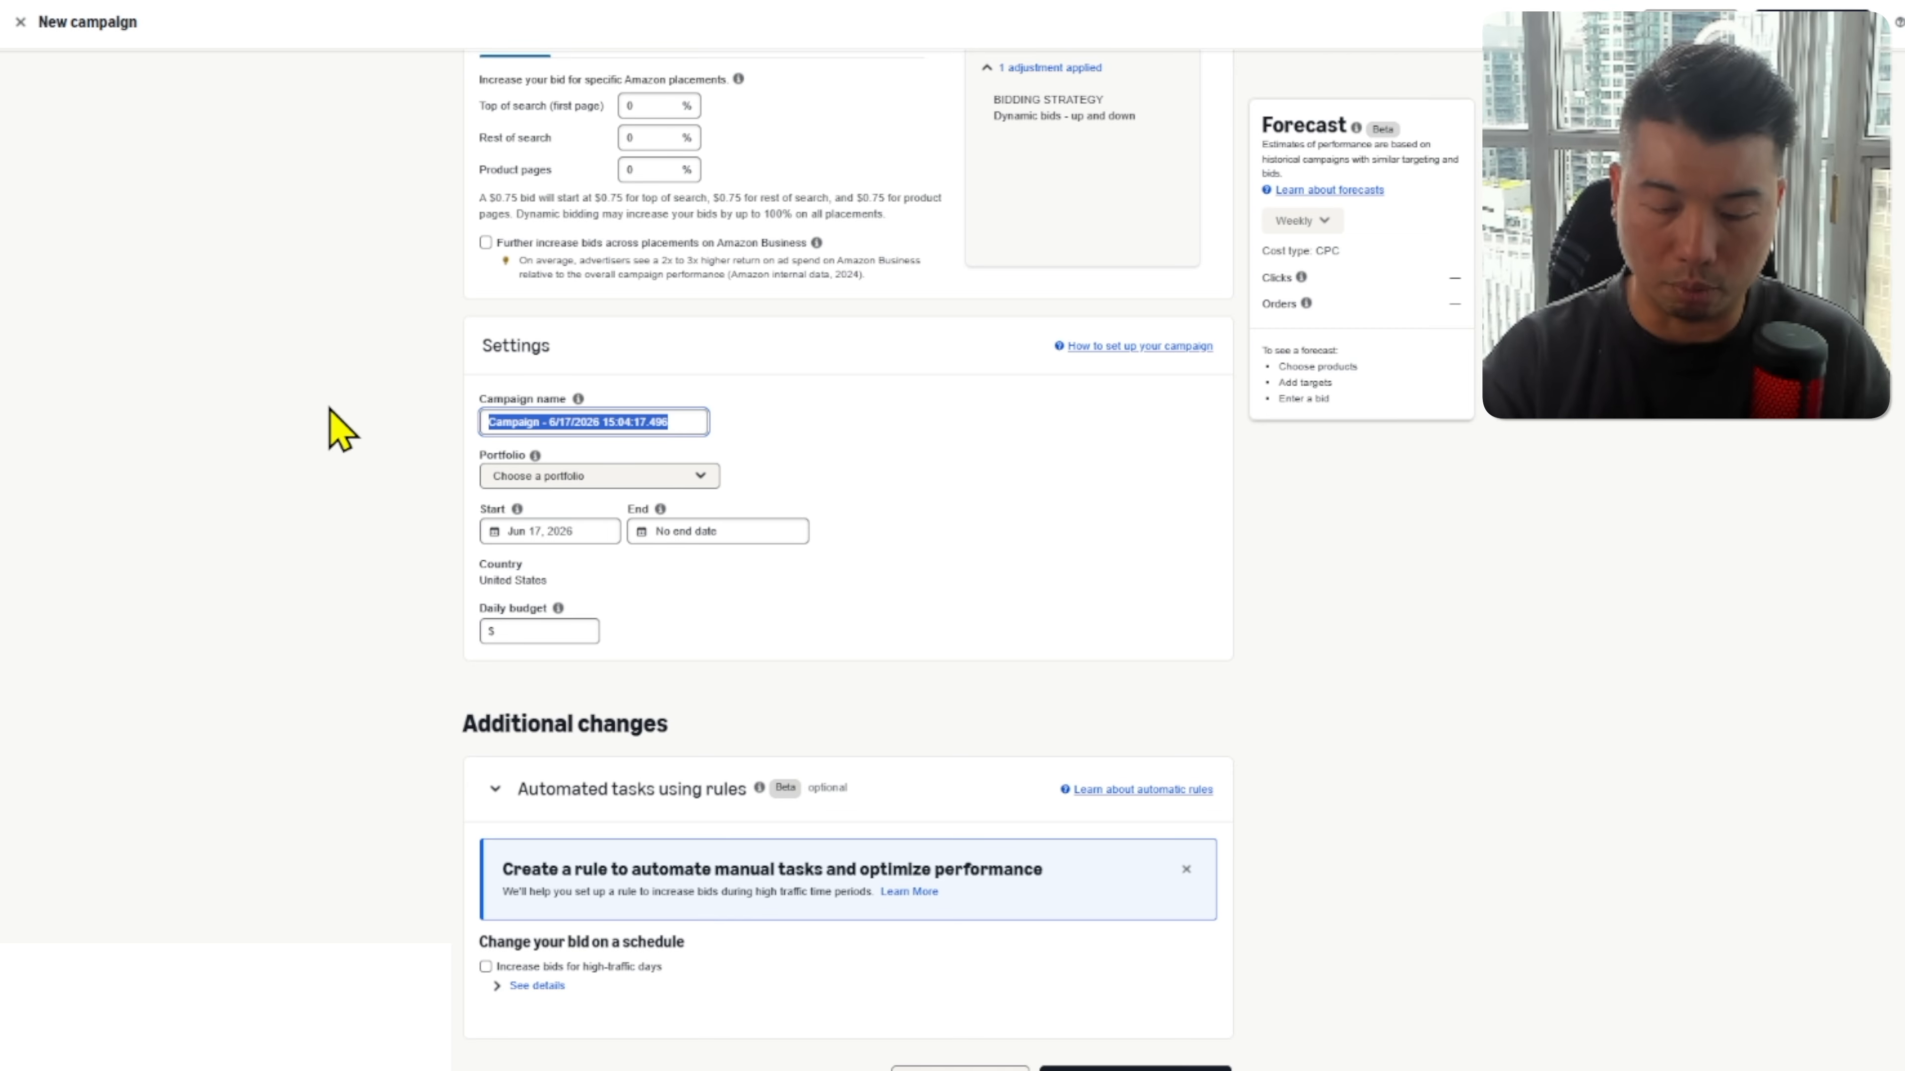
text((Product Name)_ASIN_SP_)
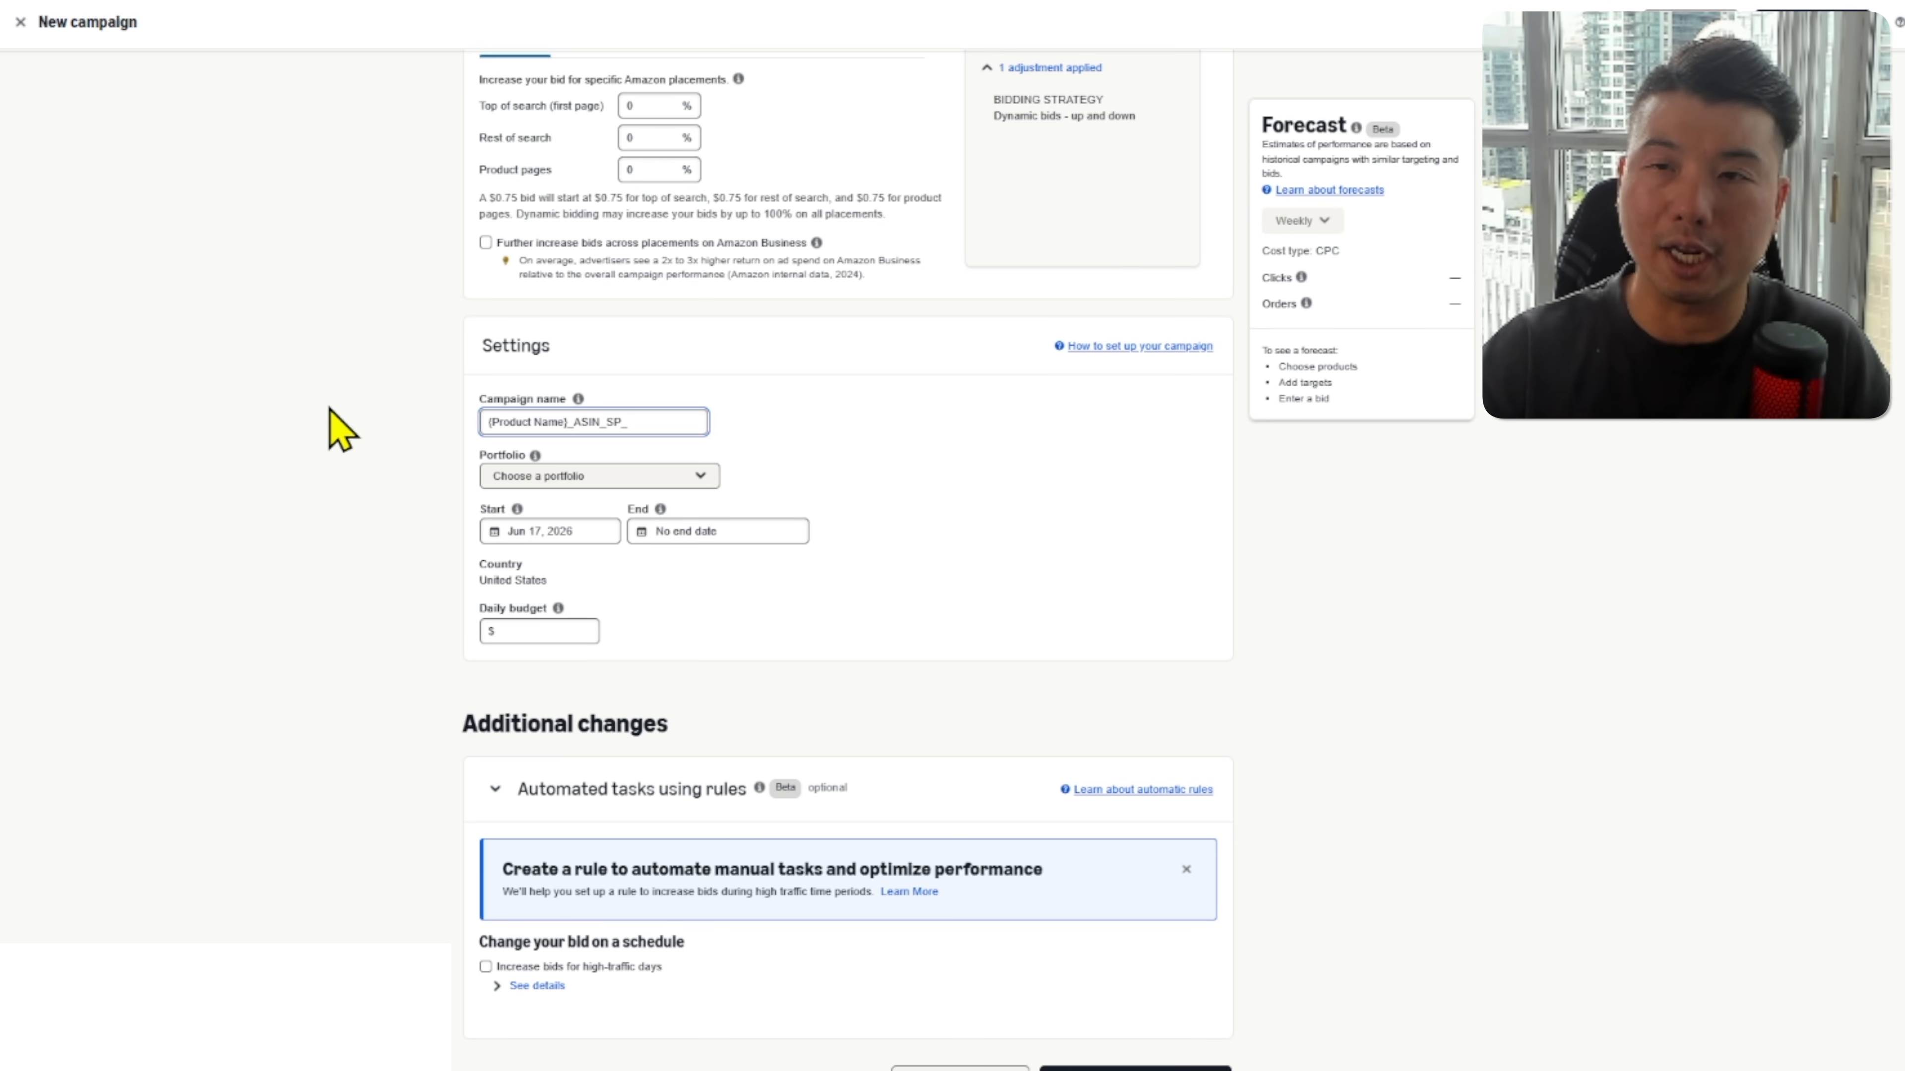
Step: Switch the targeting type to manual to show its keyword options, and return it to automatic
scroll(345, 431, up, 15)
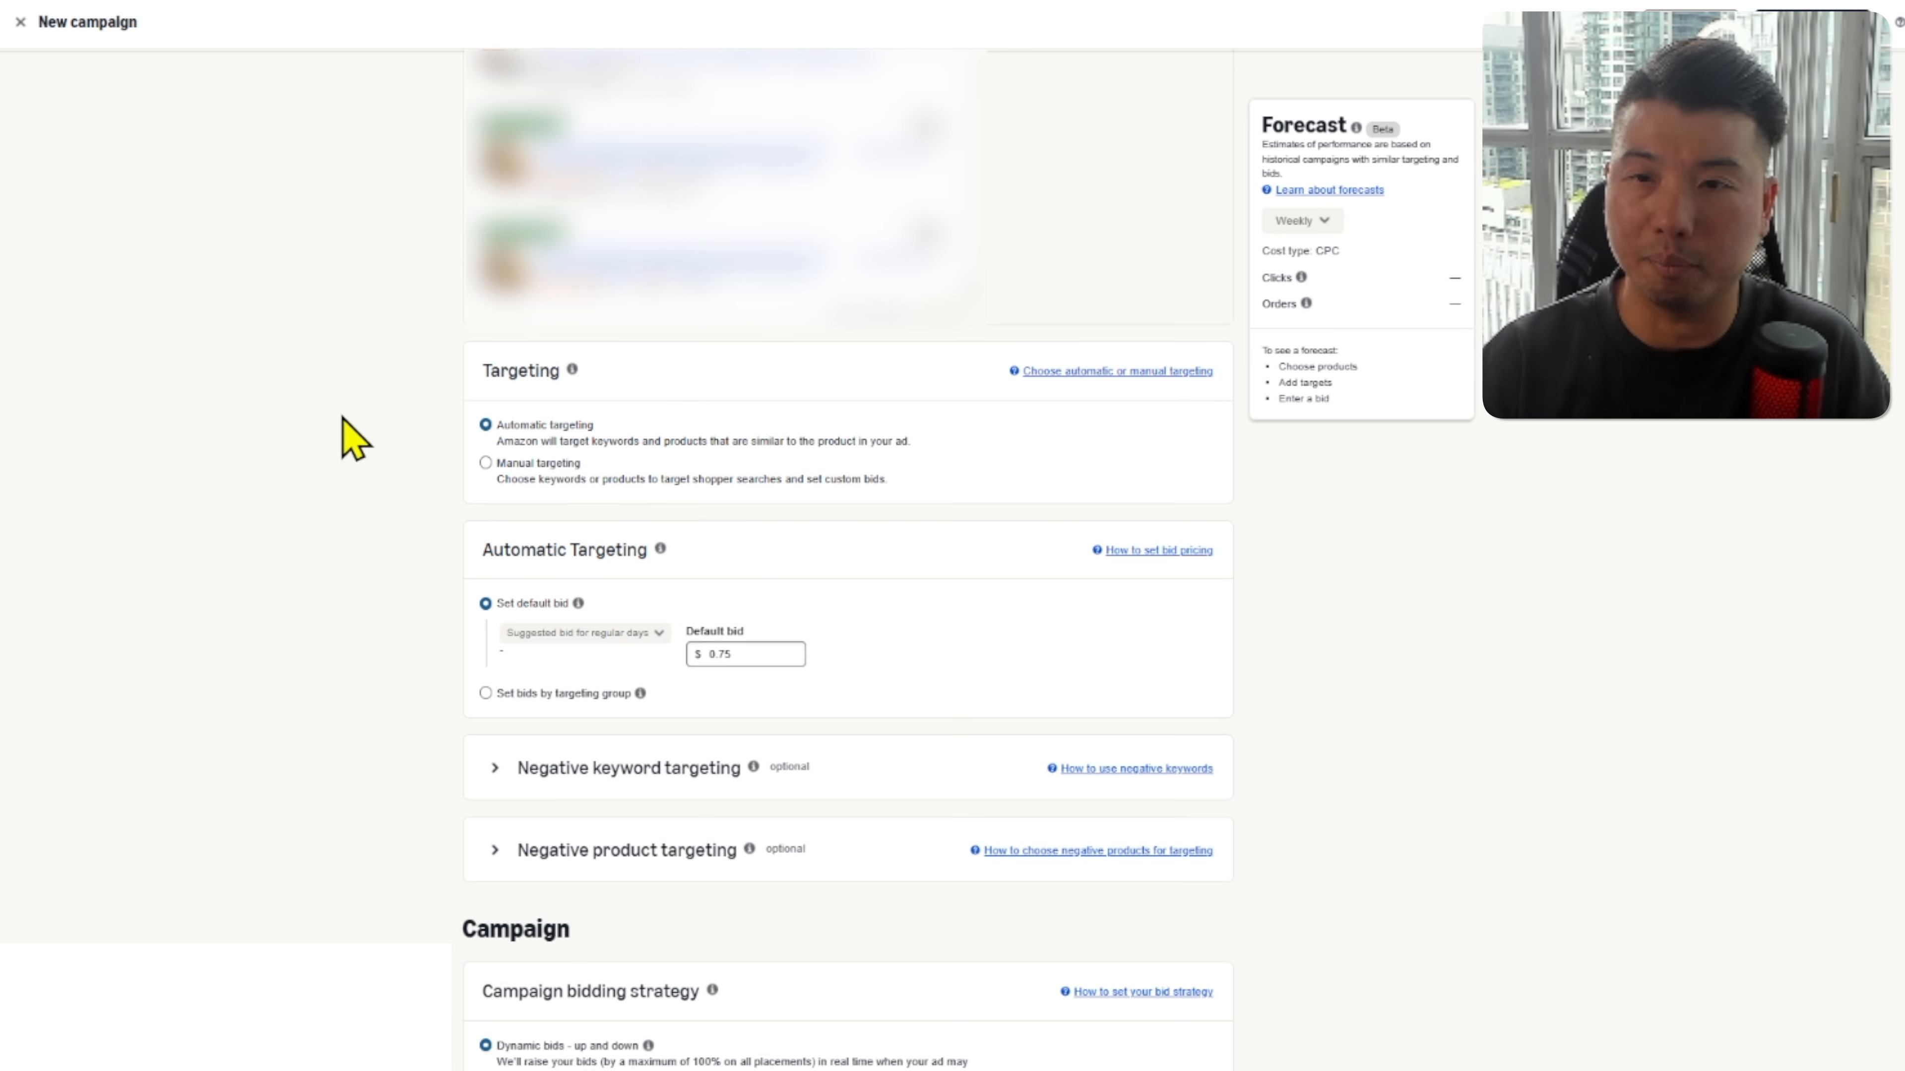
click(561, 482)
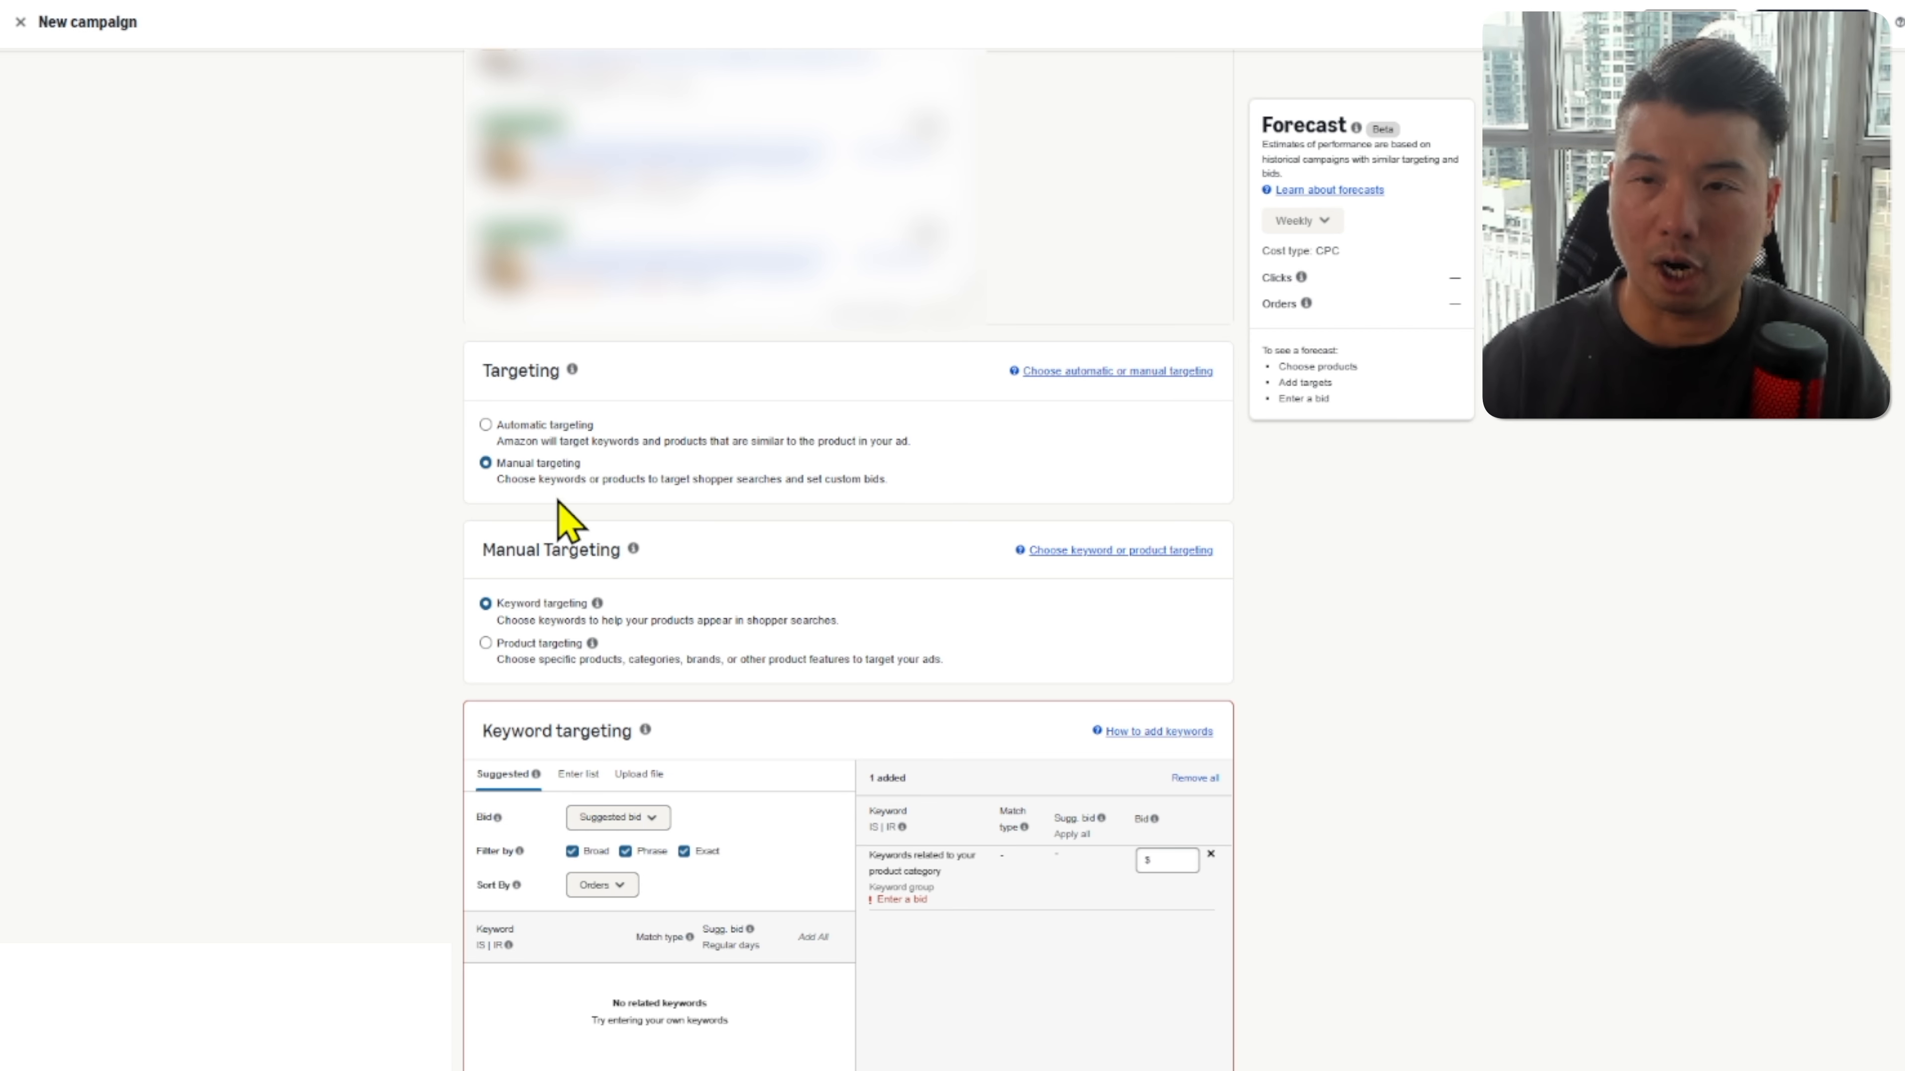
click(543, 442)
Step: Append KW to the campaign name so it reads (Product Name)_ASIN_SP_KW
scroll(778, 744, down, 10)
click(662, 429)
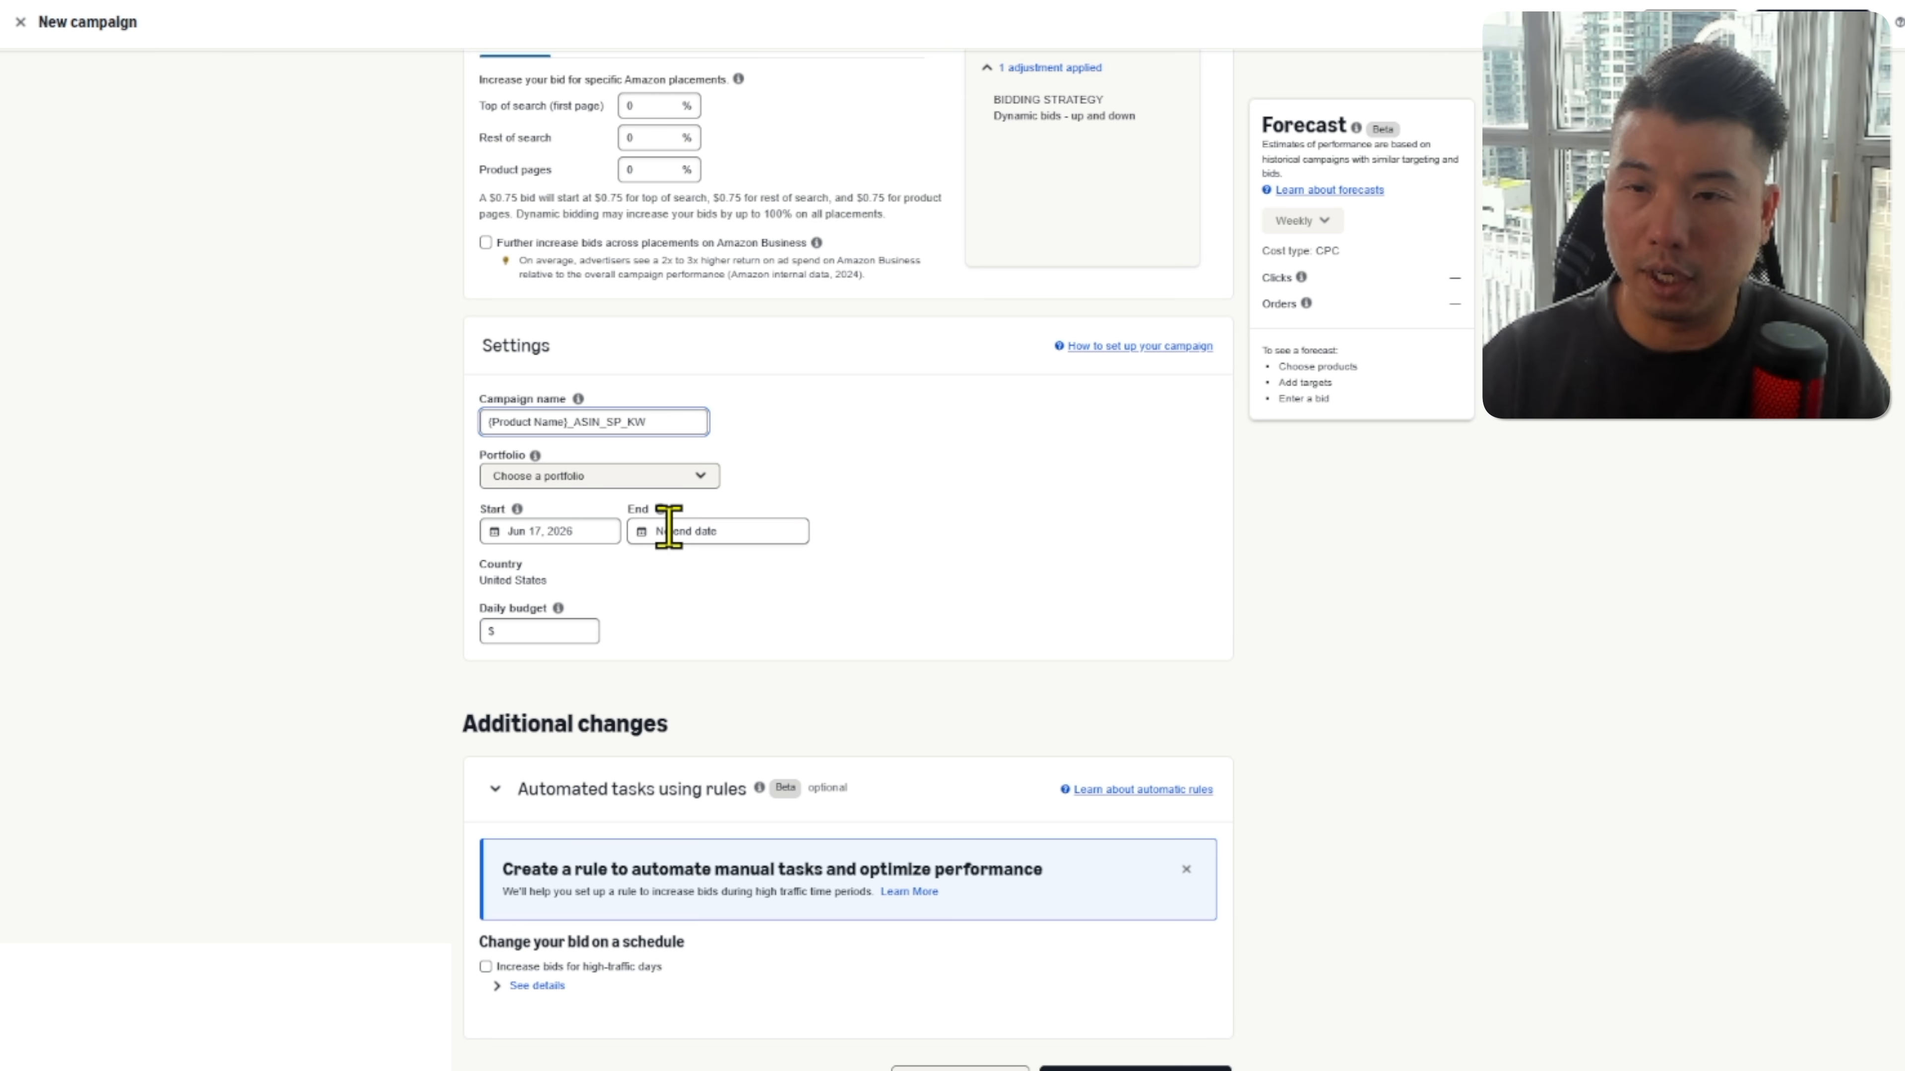
drag(687, 422, 287, 401)
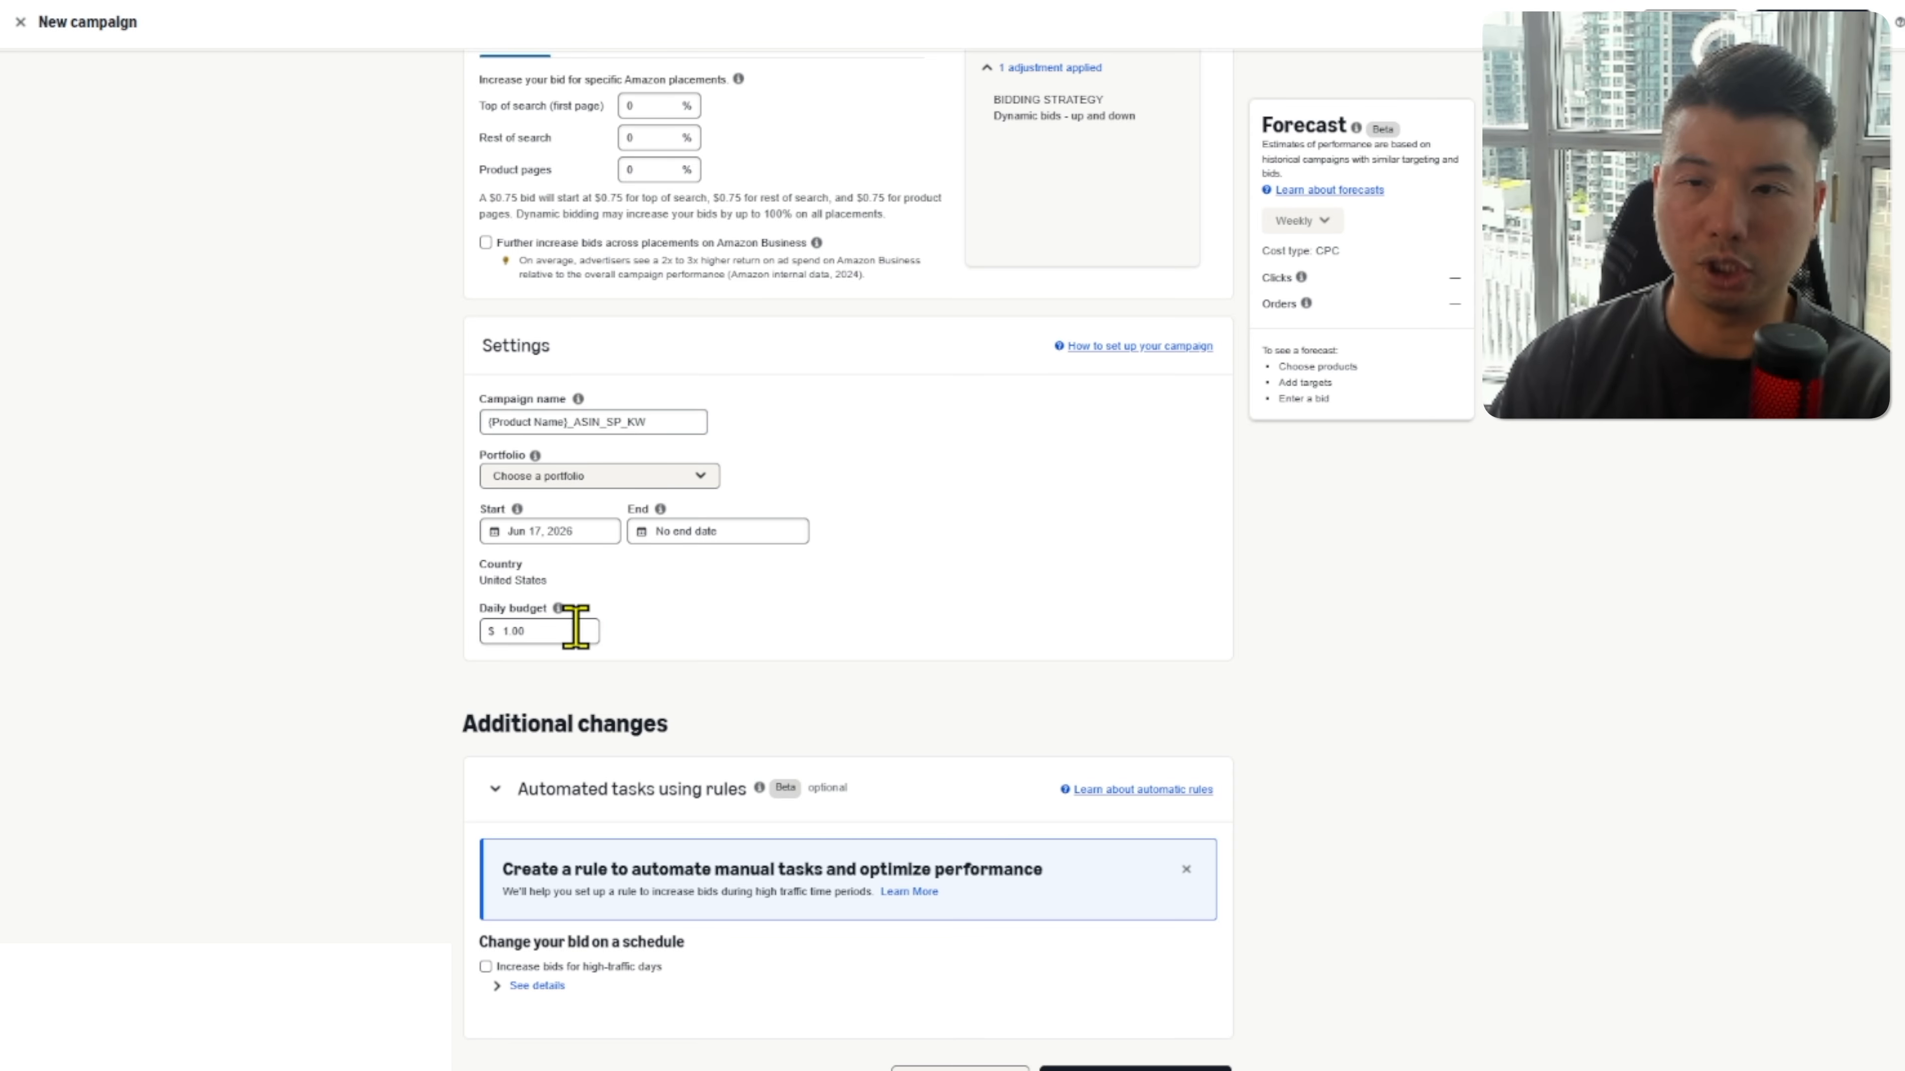
Step: Set the campaign's daily budget to $75
drag(576, 628, 485, 633)
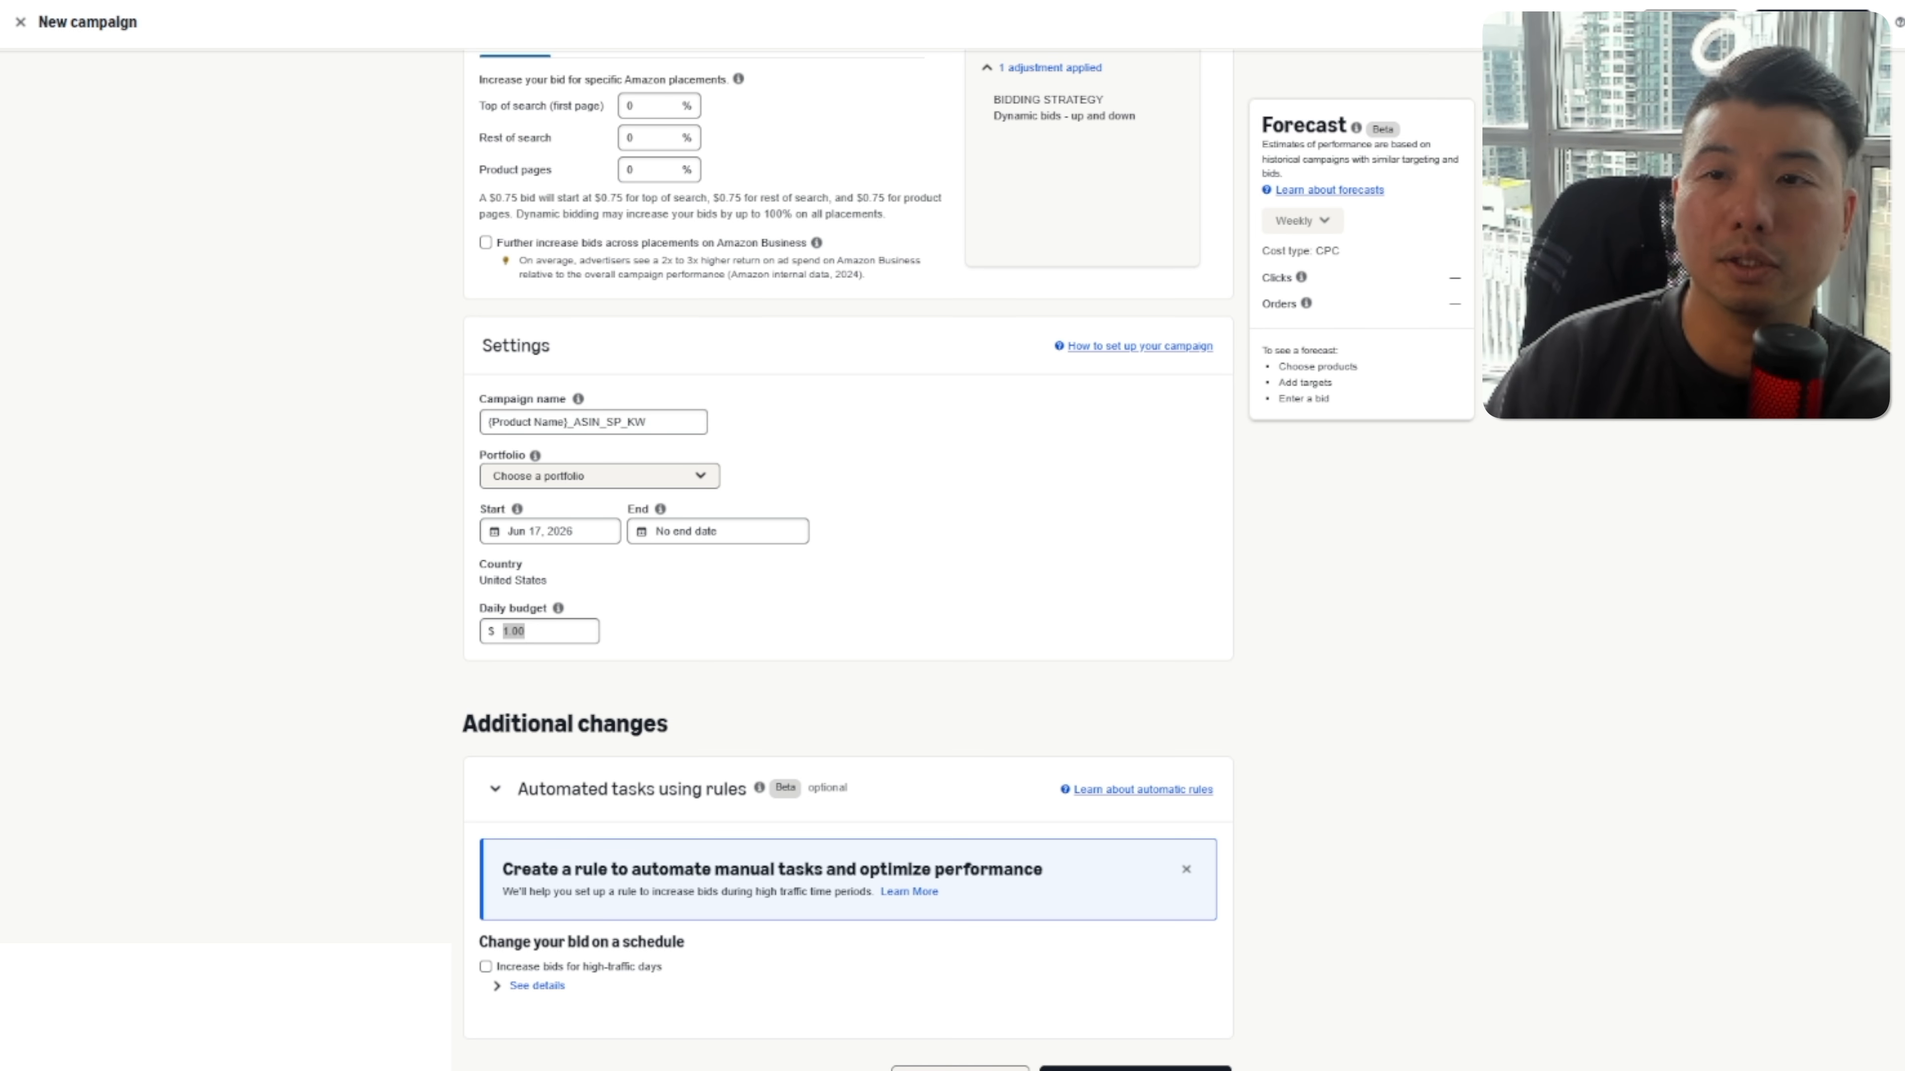
click(564, 631)
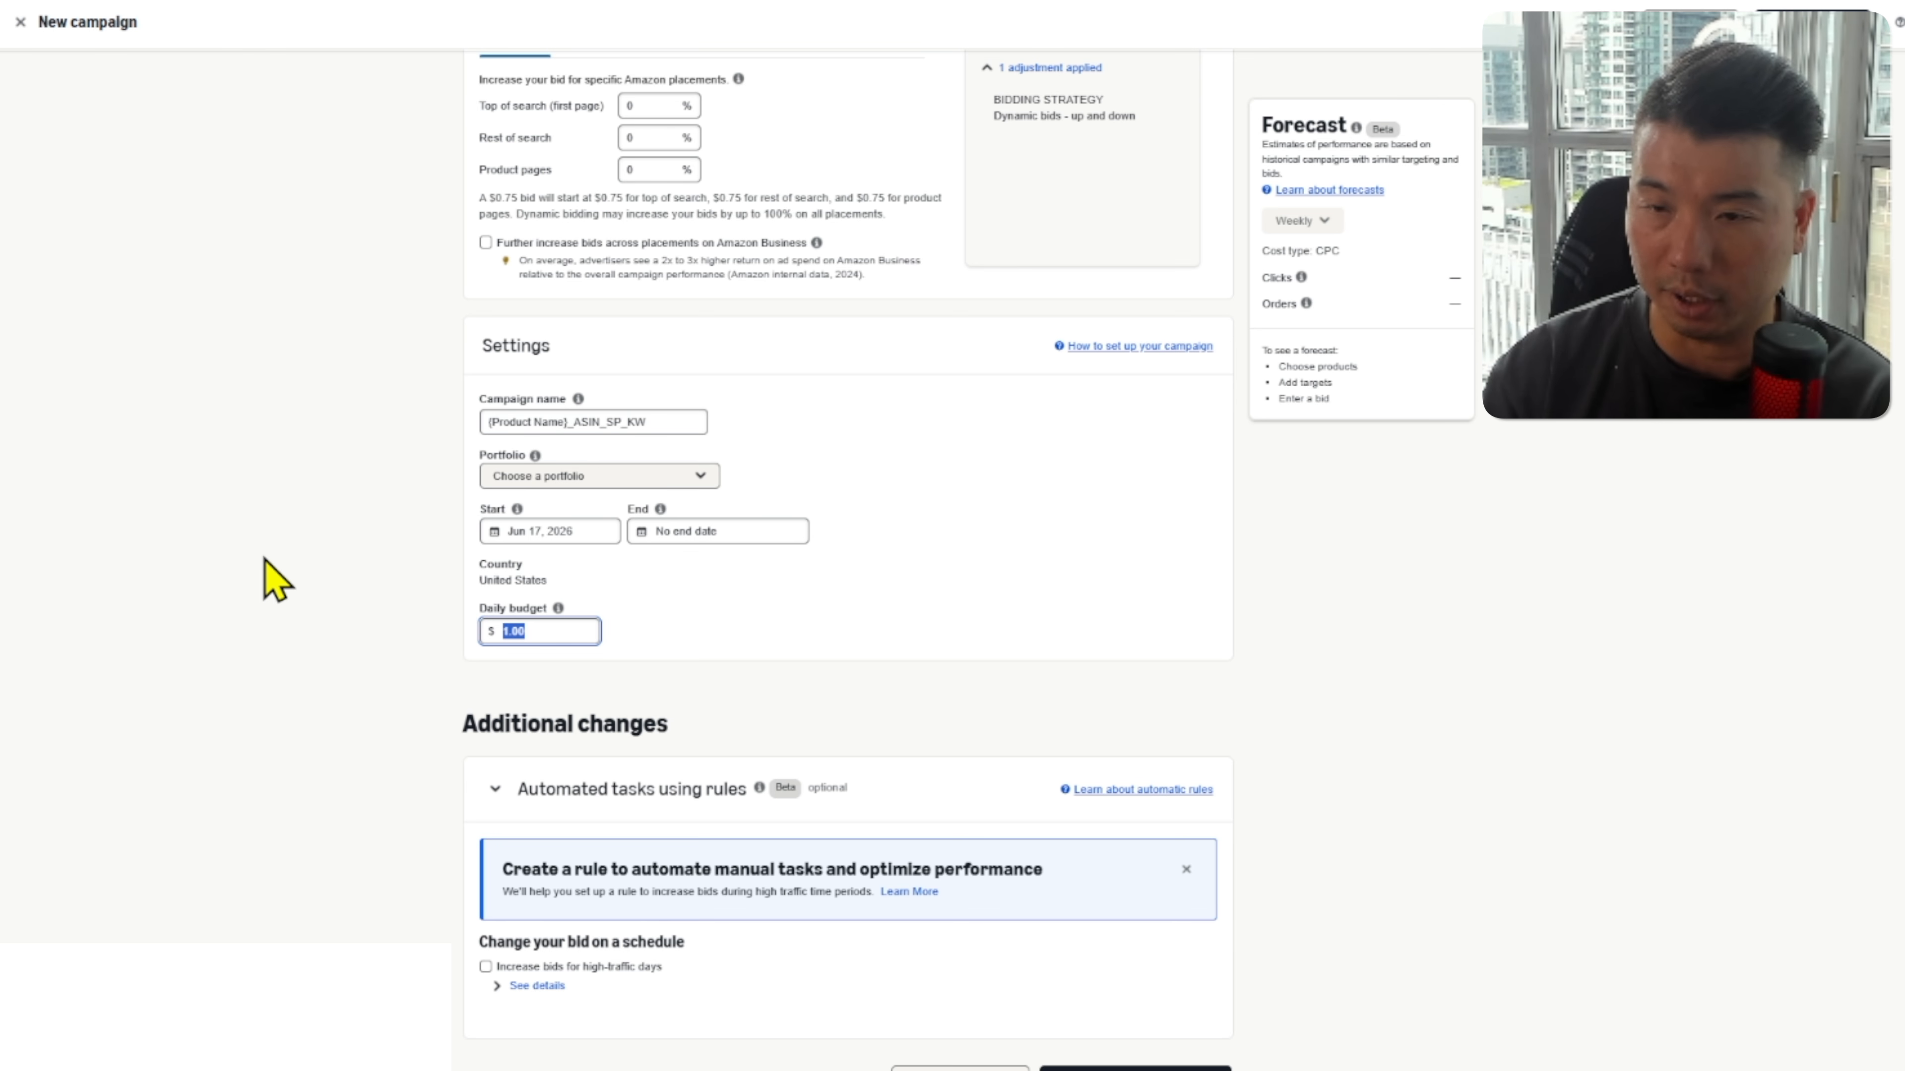
text(75)
click(228, 563)
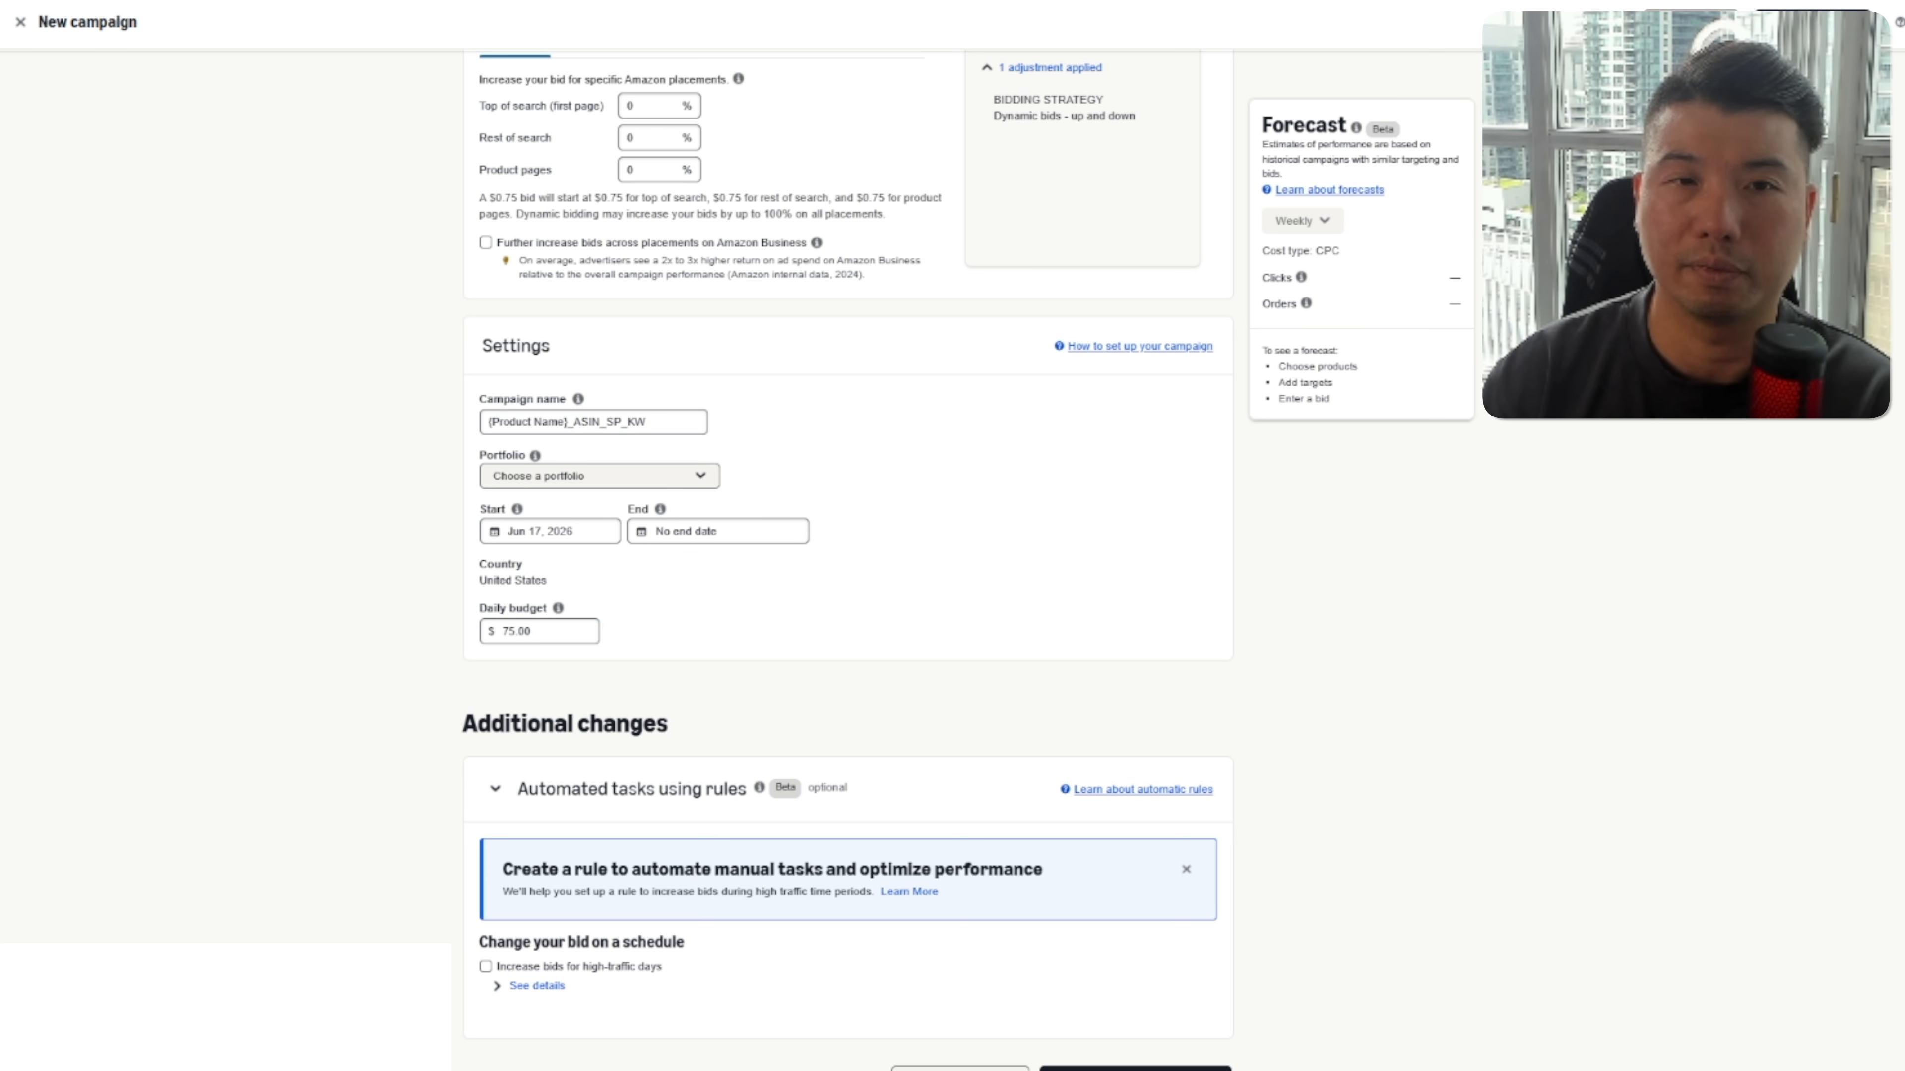
scroll(1688, 1033, up, 8)
scroll(1582, 928, up, 15)
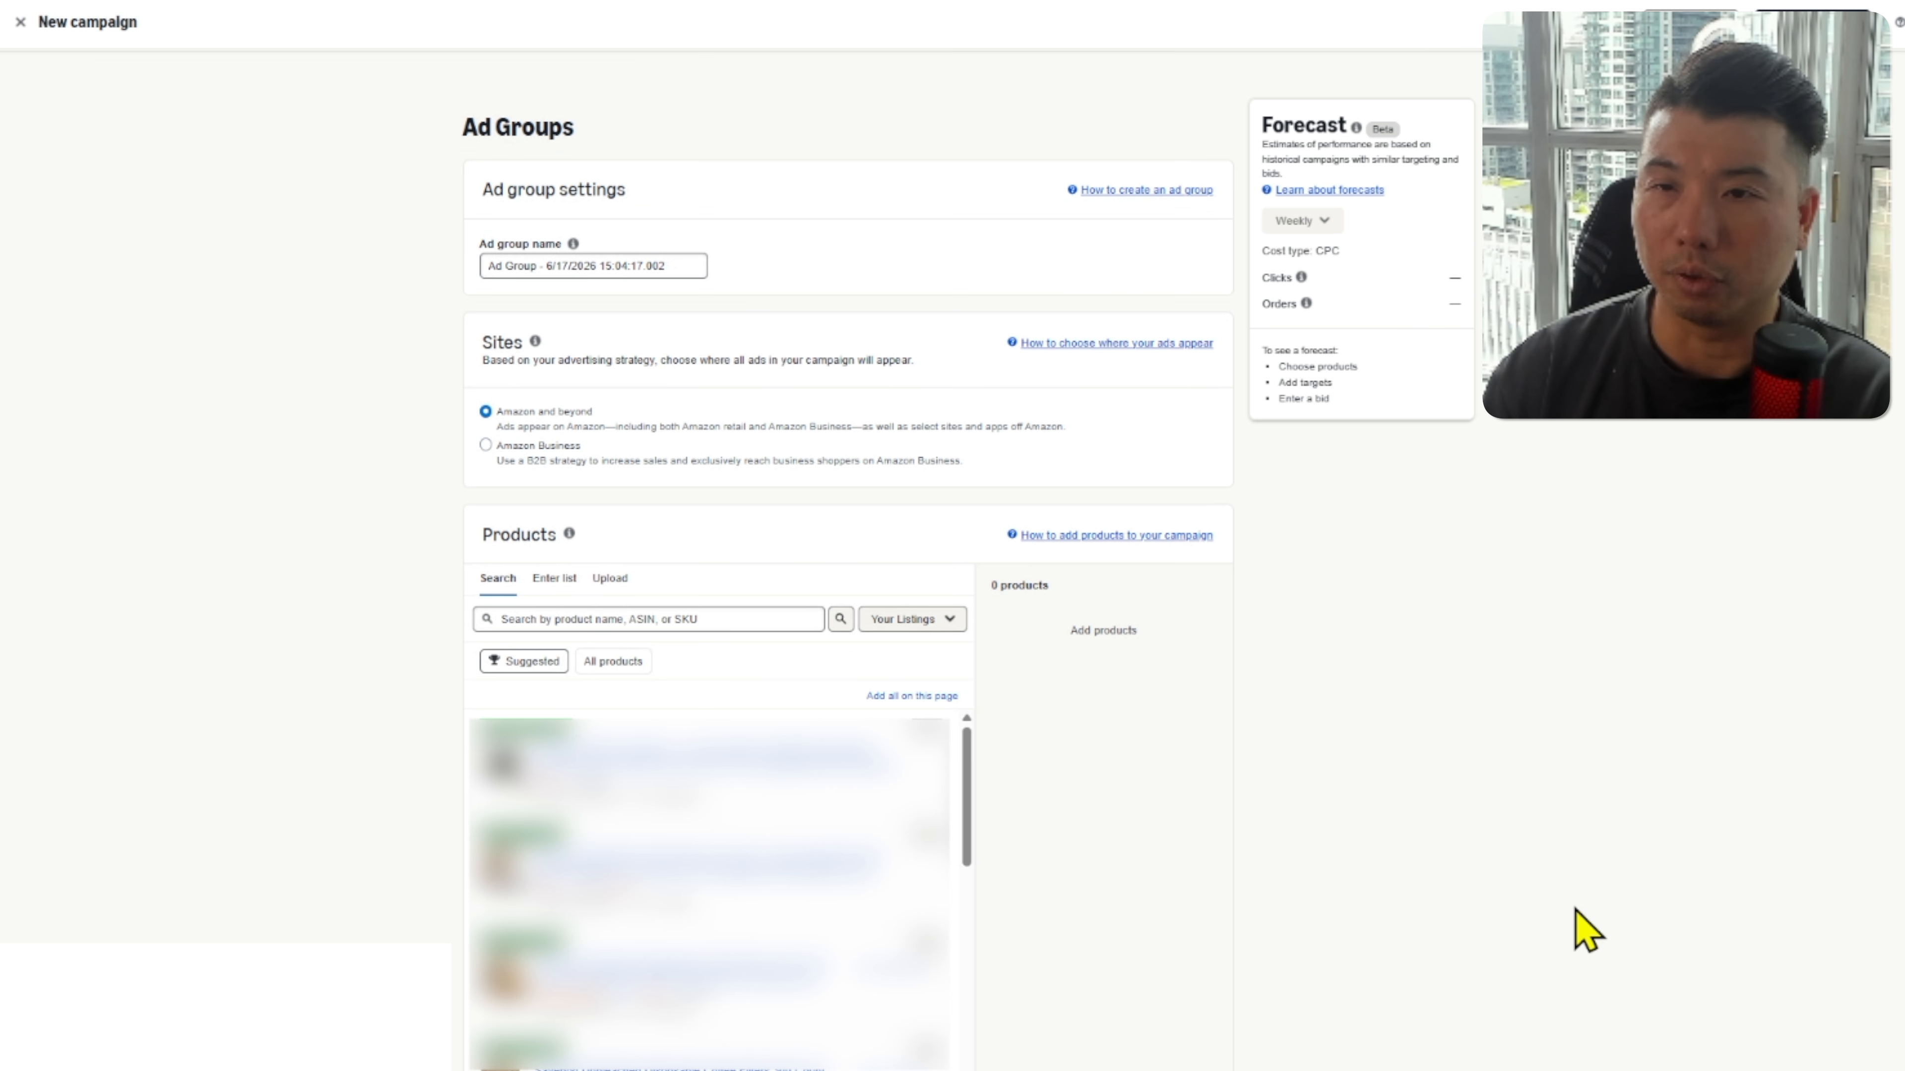
Step: Open the Business Reports in Seller Central and examine the total B2B ordered product sales for the period
mouse_move(555, 347)
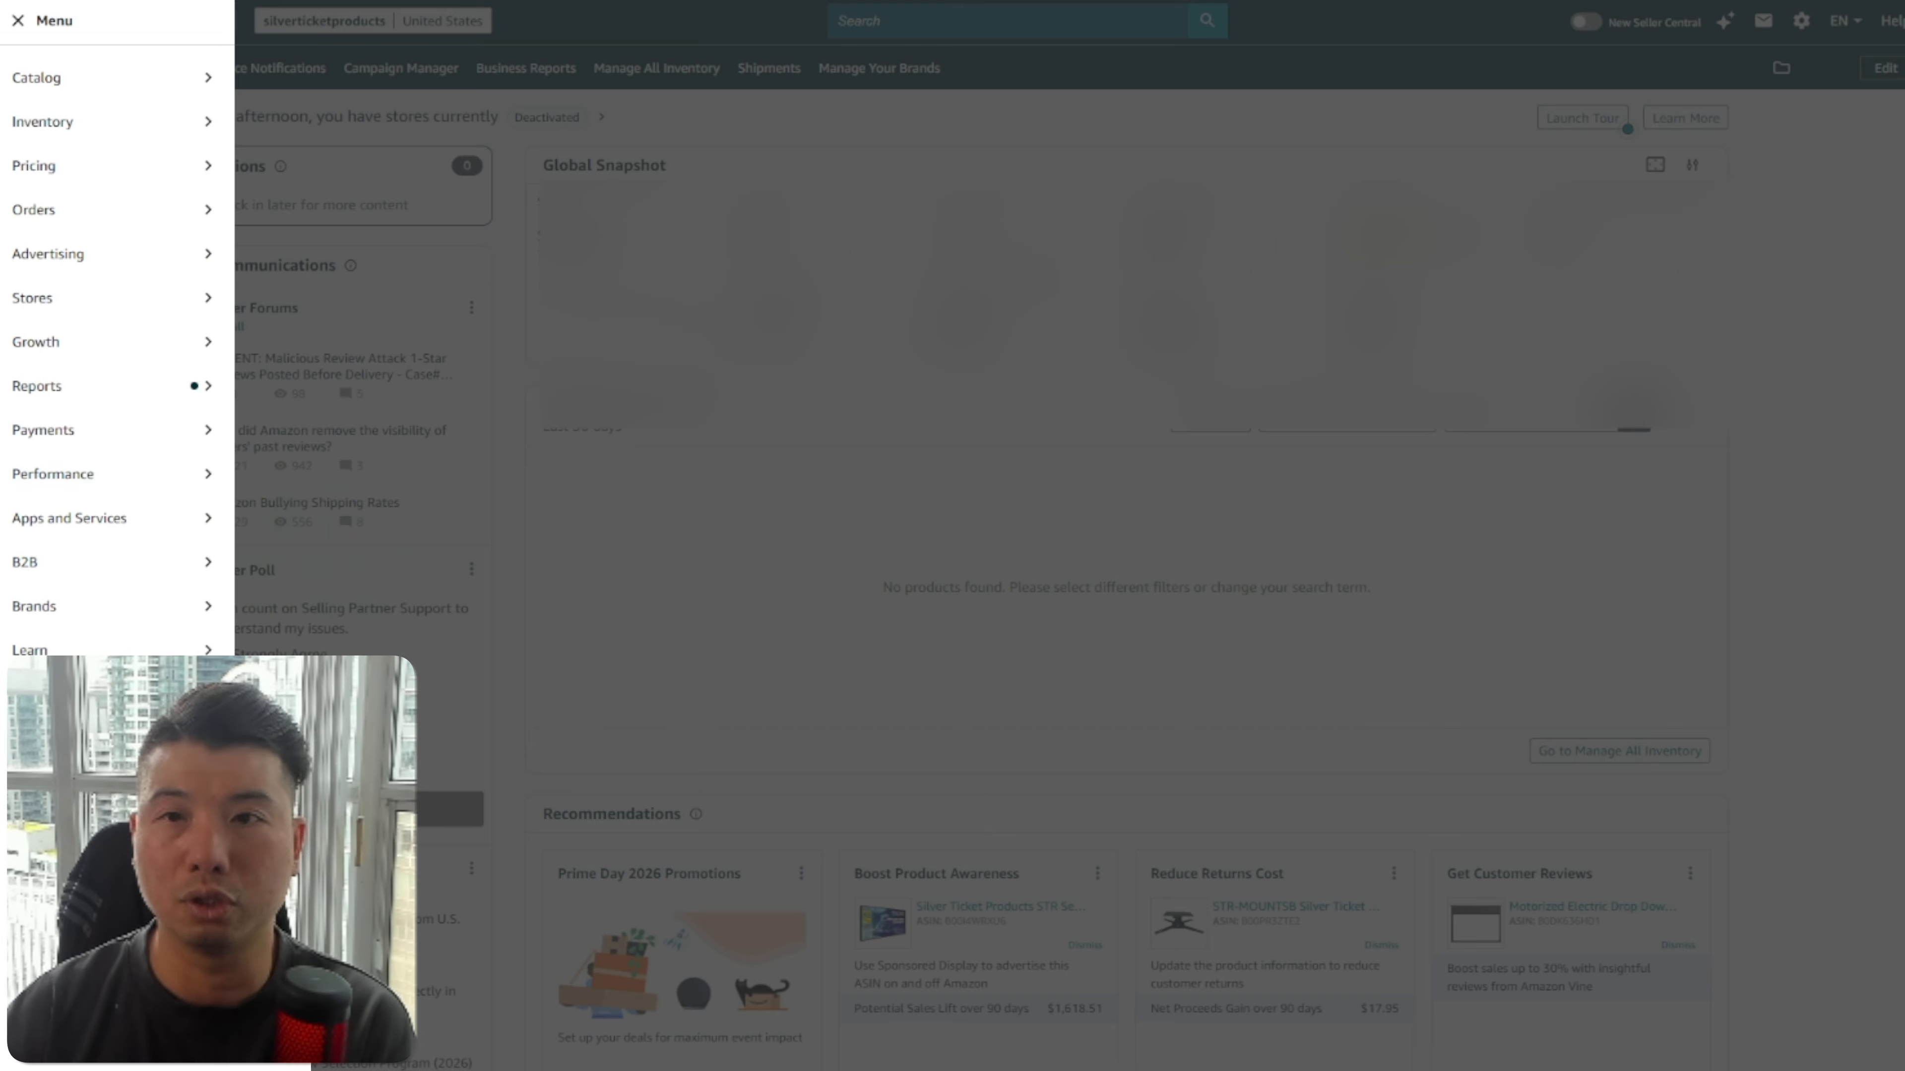
mouse_move(184, 389)
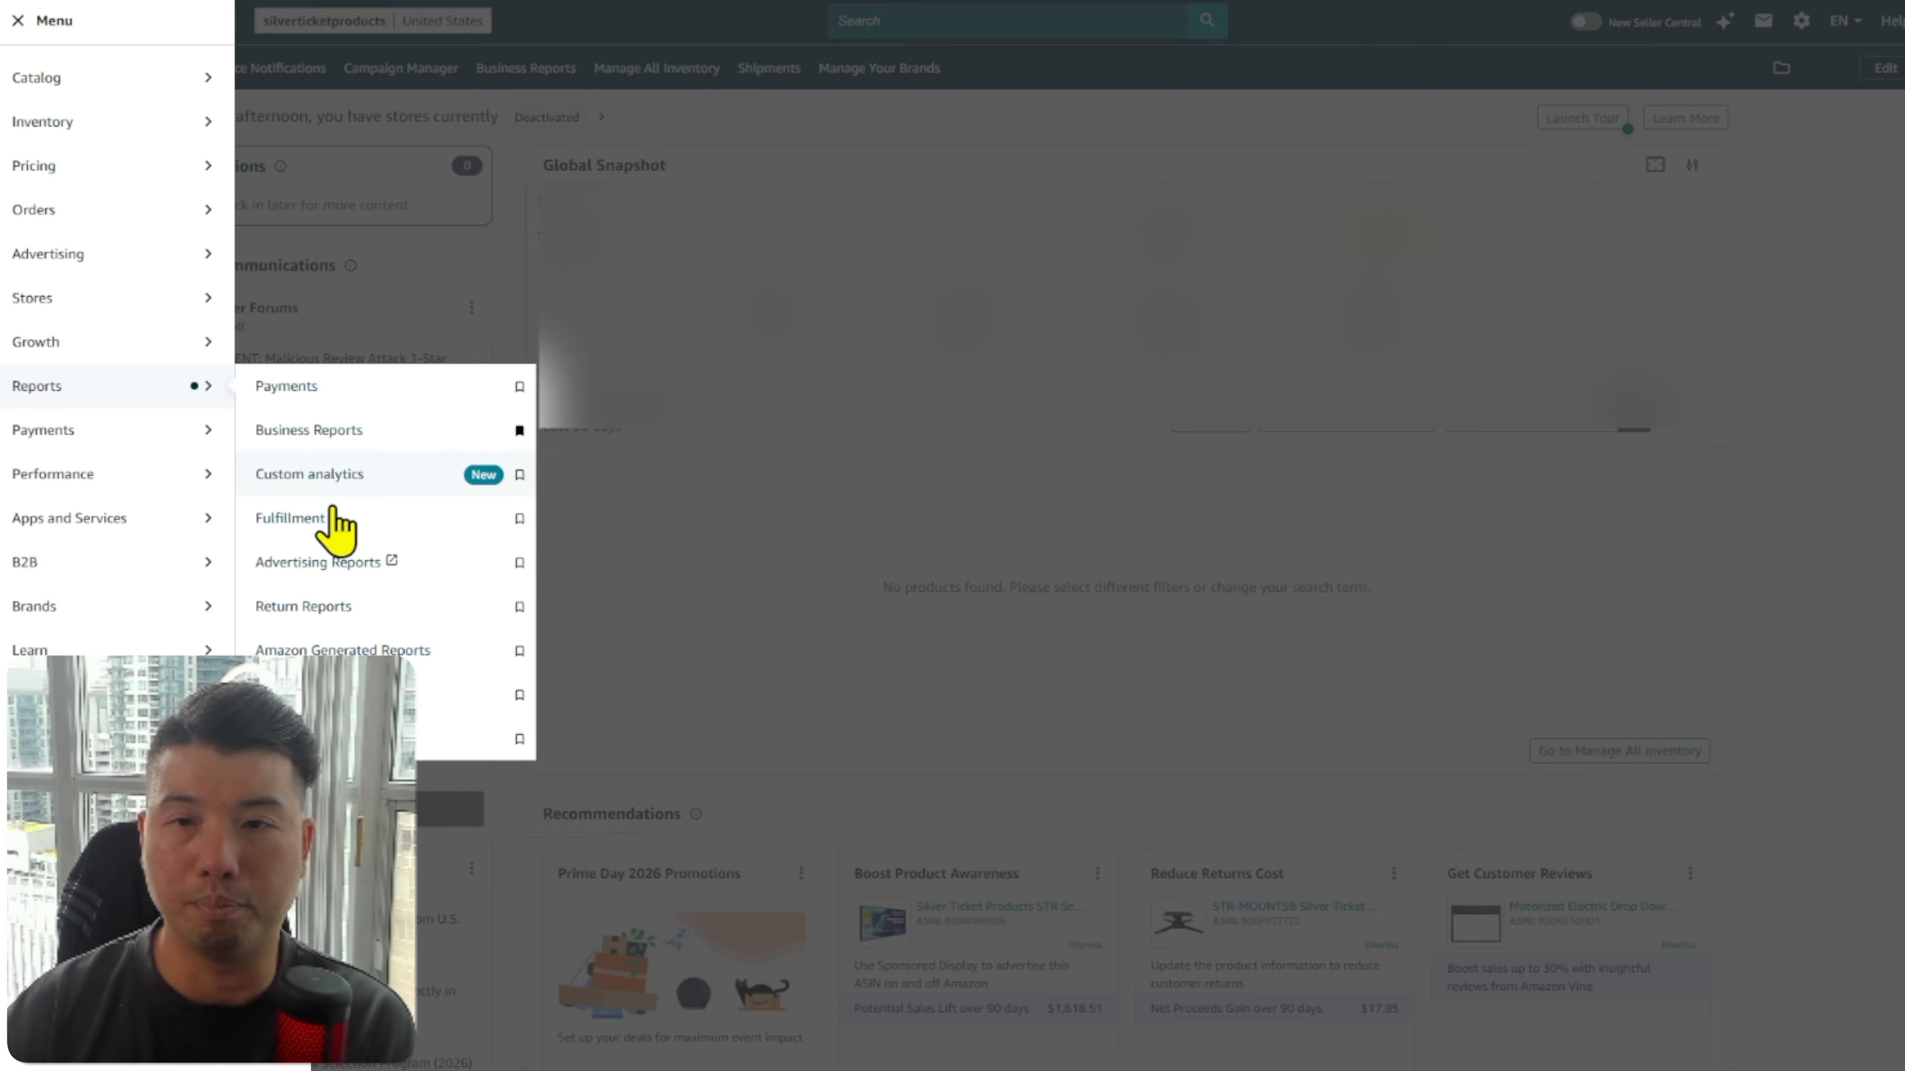
click(332, 439)
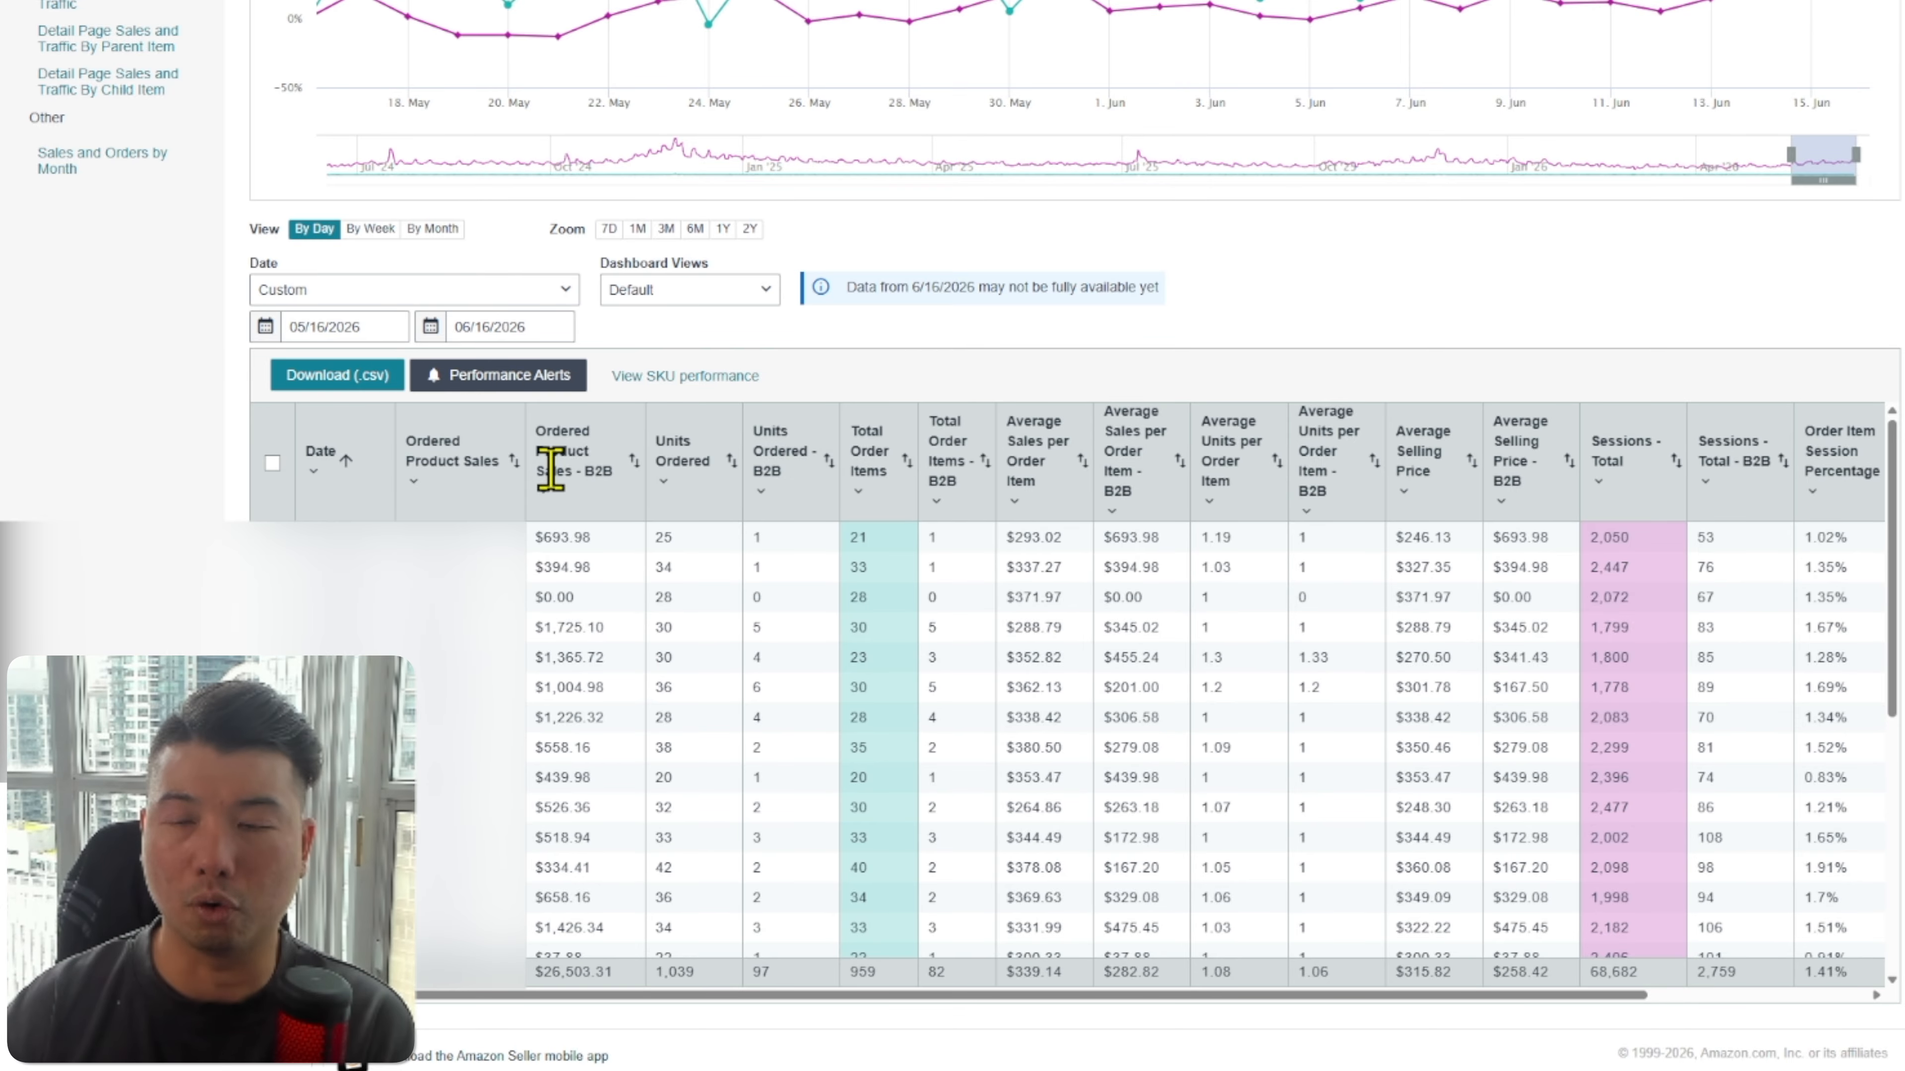
drag(617, 976, 534, 982)
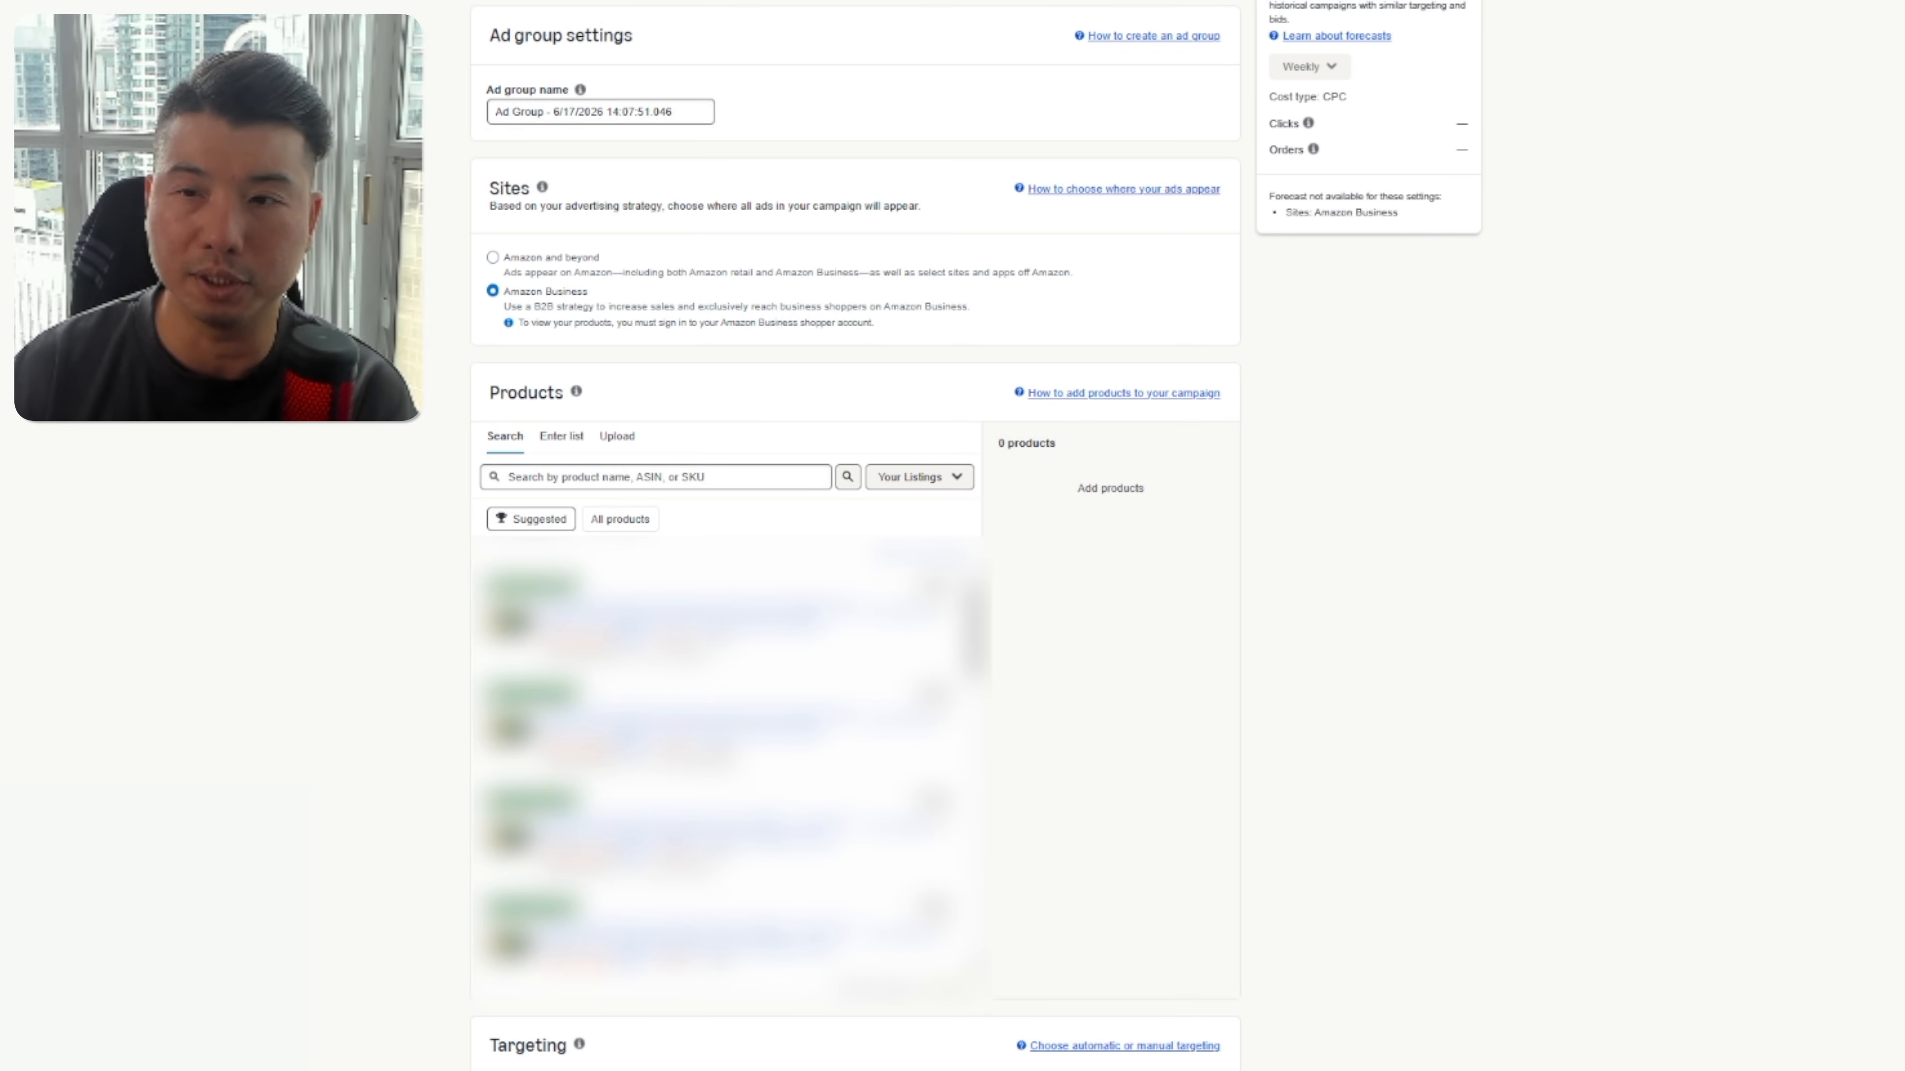
Step: In the new campaign, set the ad sites to Amazon and beyond and choose manual targeting
click(493, 258)
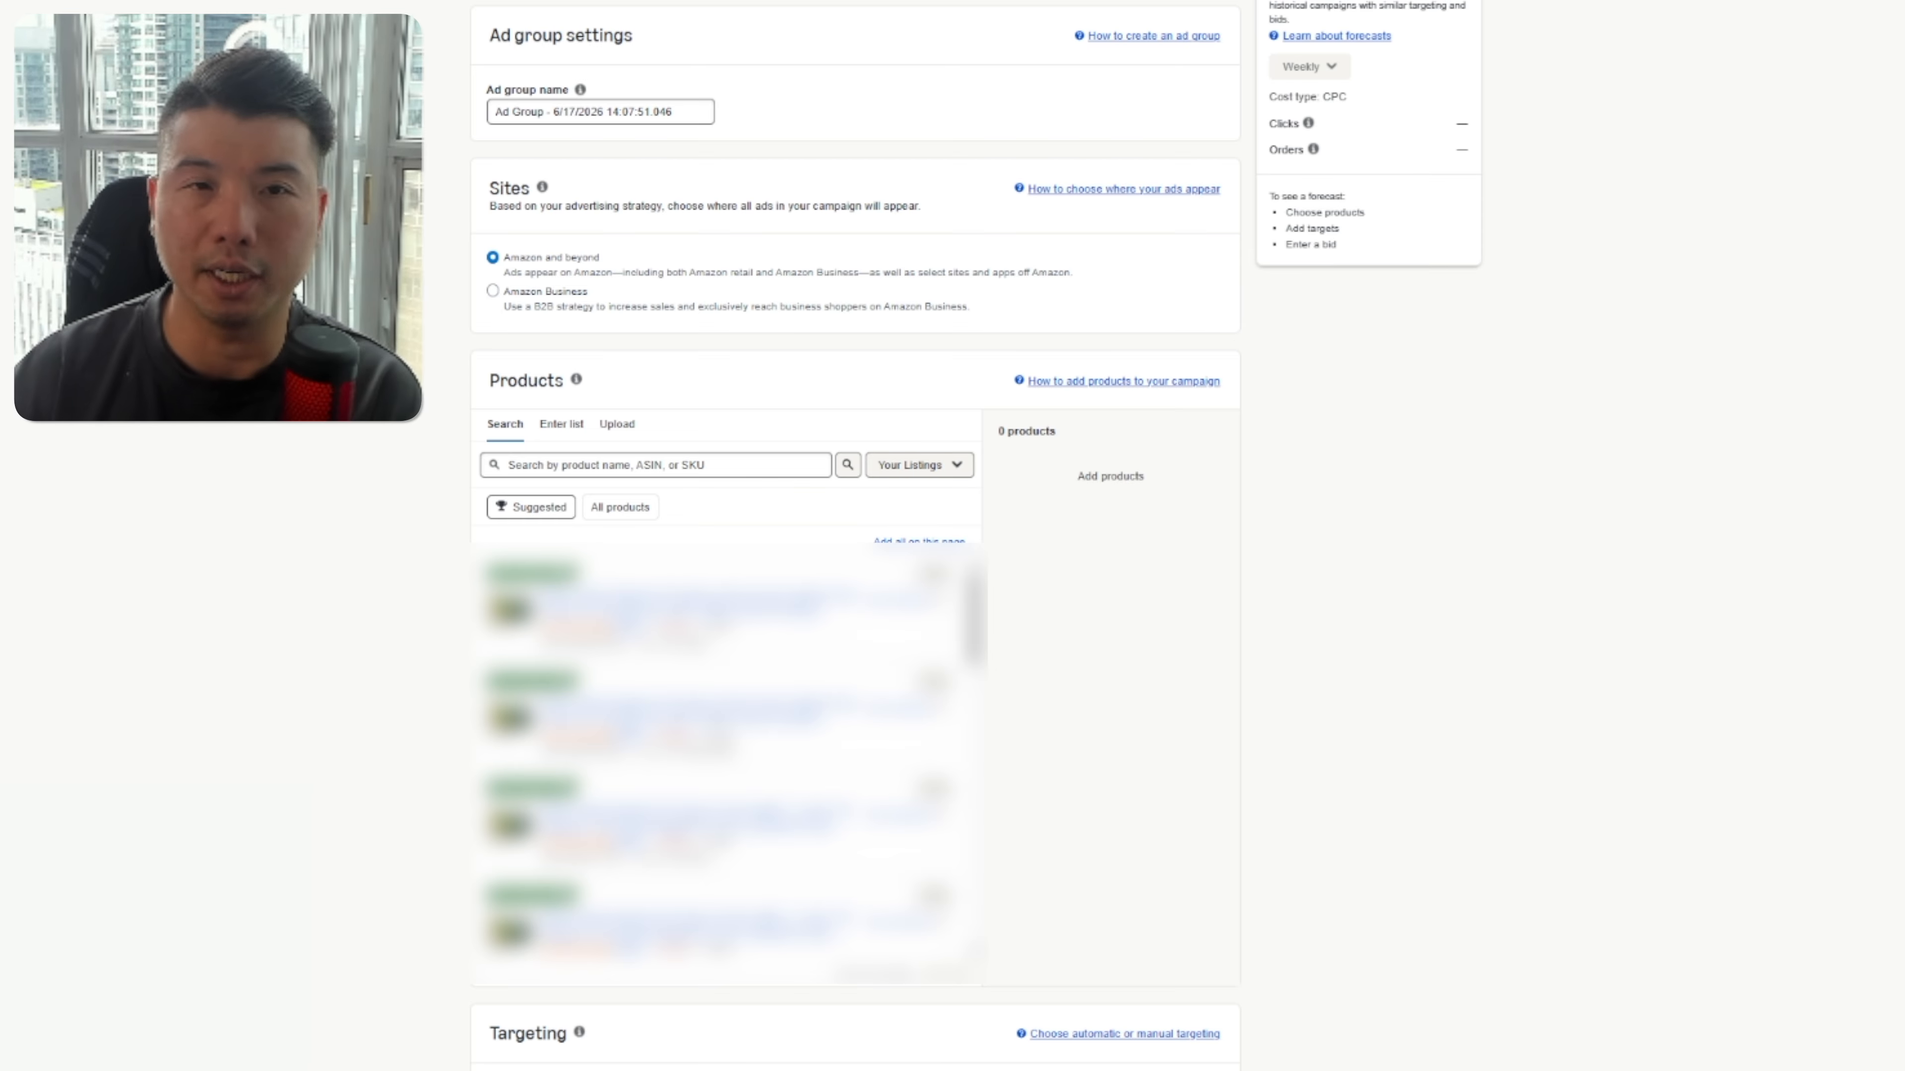
scroll(855, 526, down, 8)
click(492, 324)
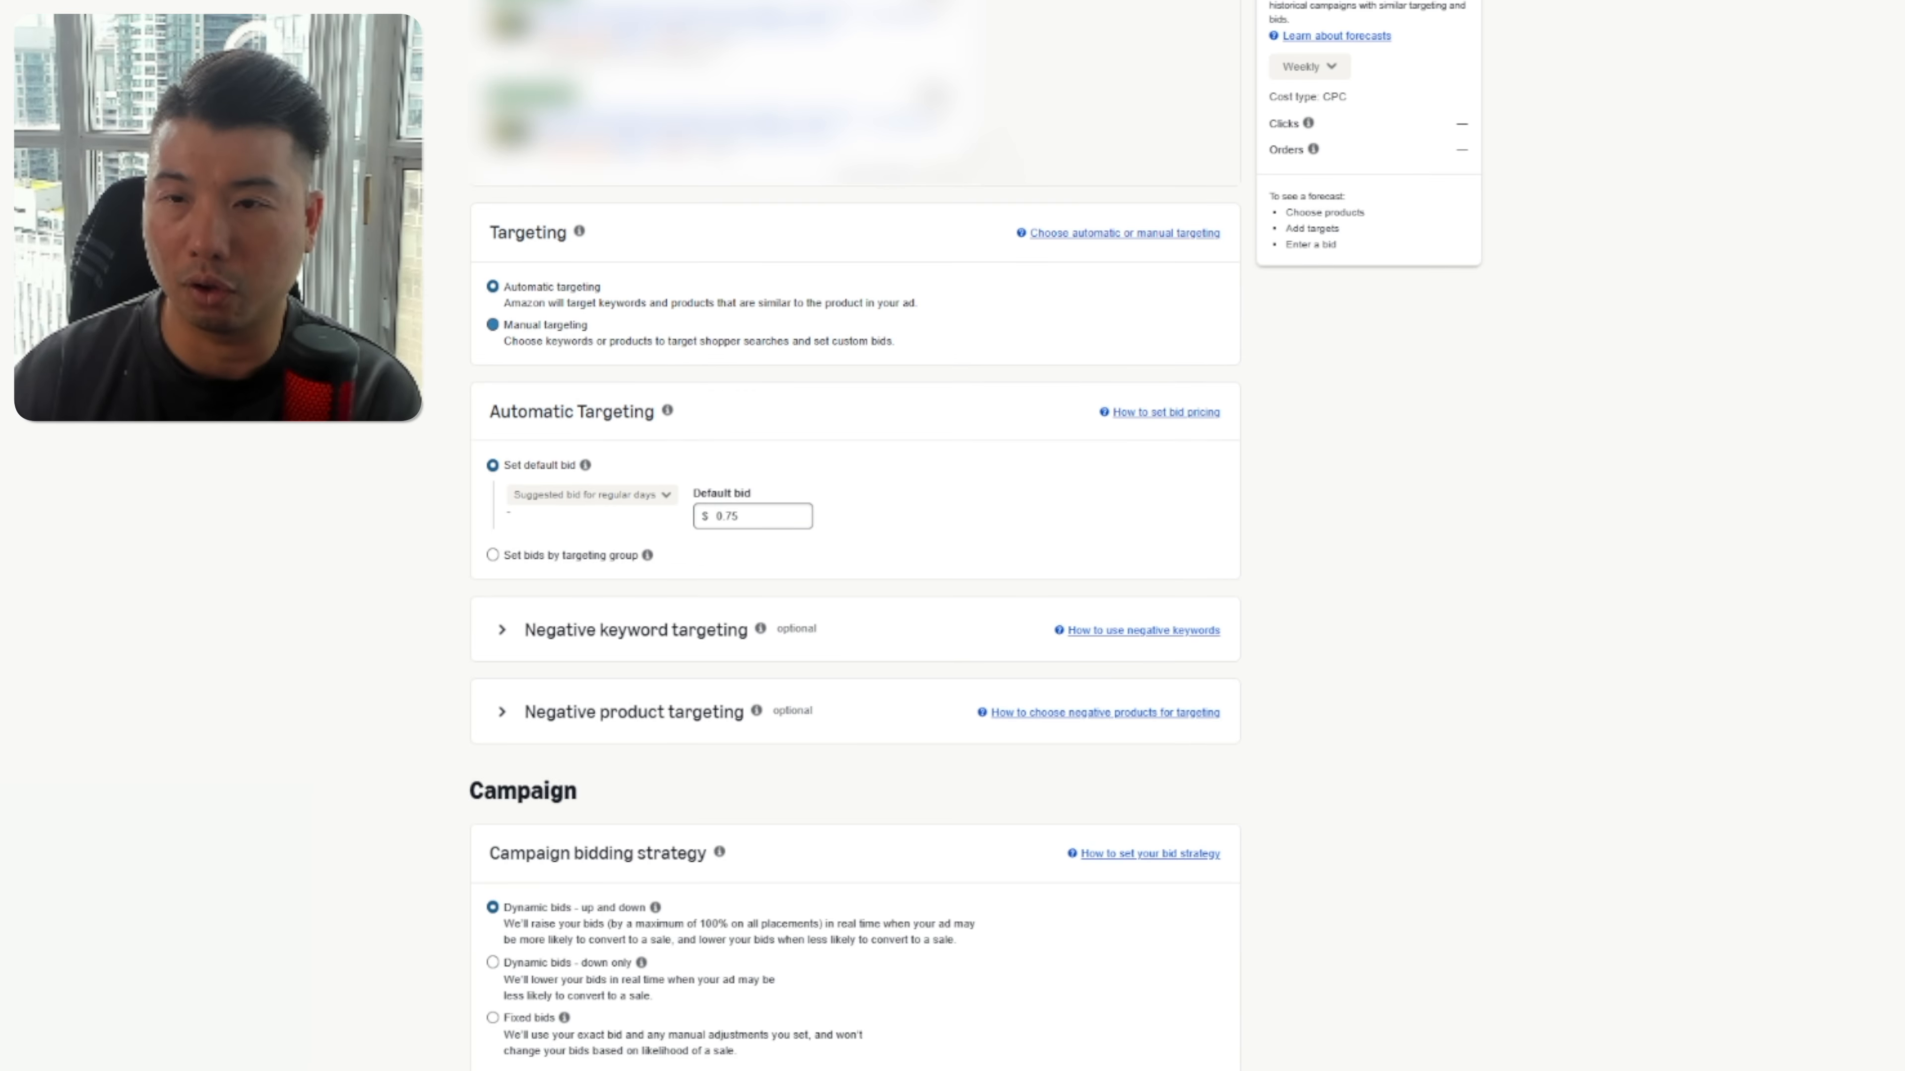
Step: Set the top of search placement adjustment to 0% and open the audience bid adjustment options
scroll(300, 477, down, 10)
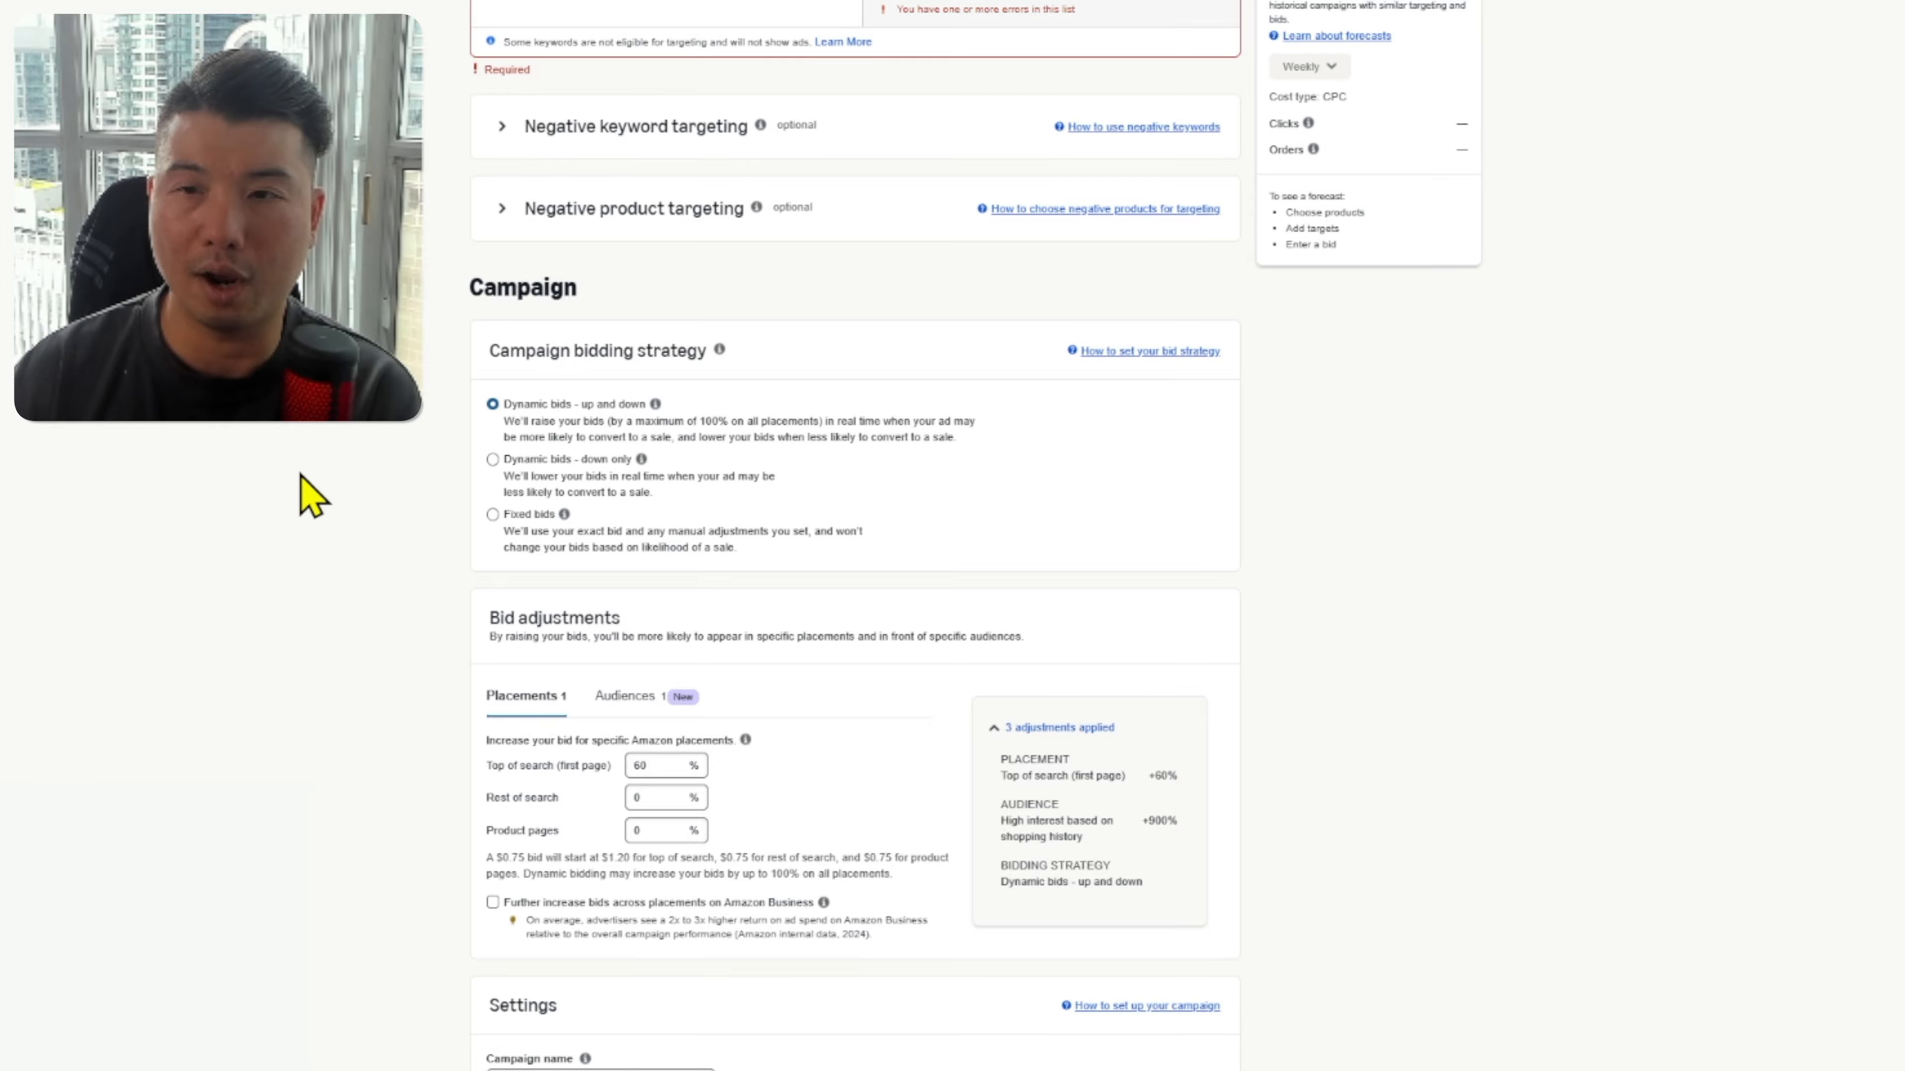
scroll(300, 478, down, 1)
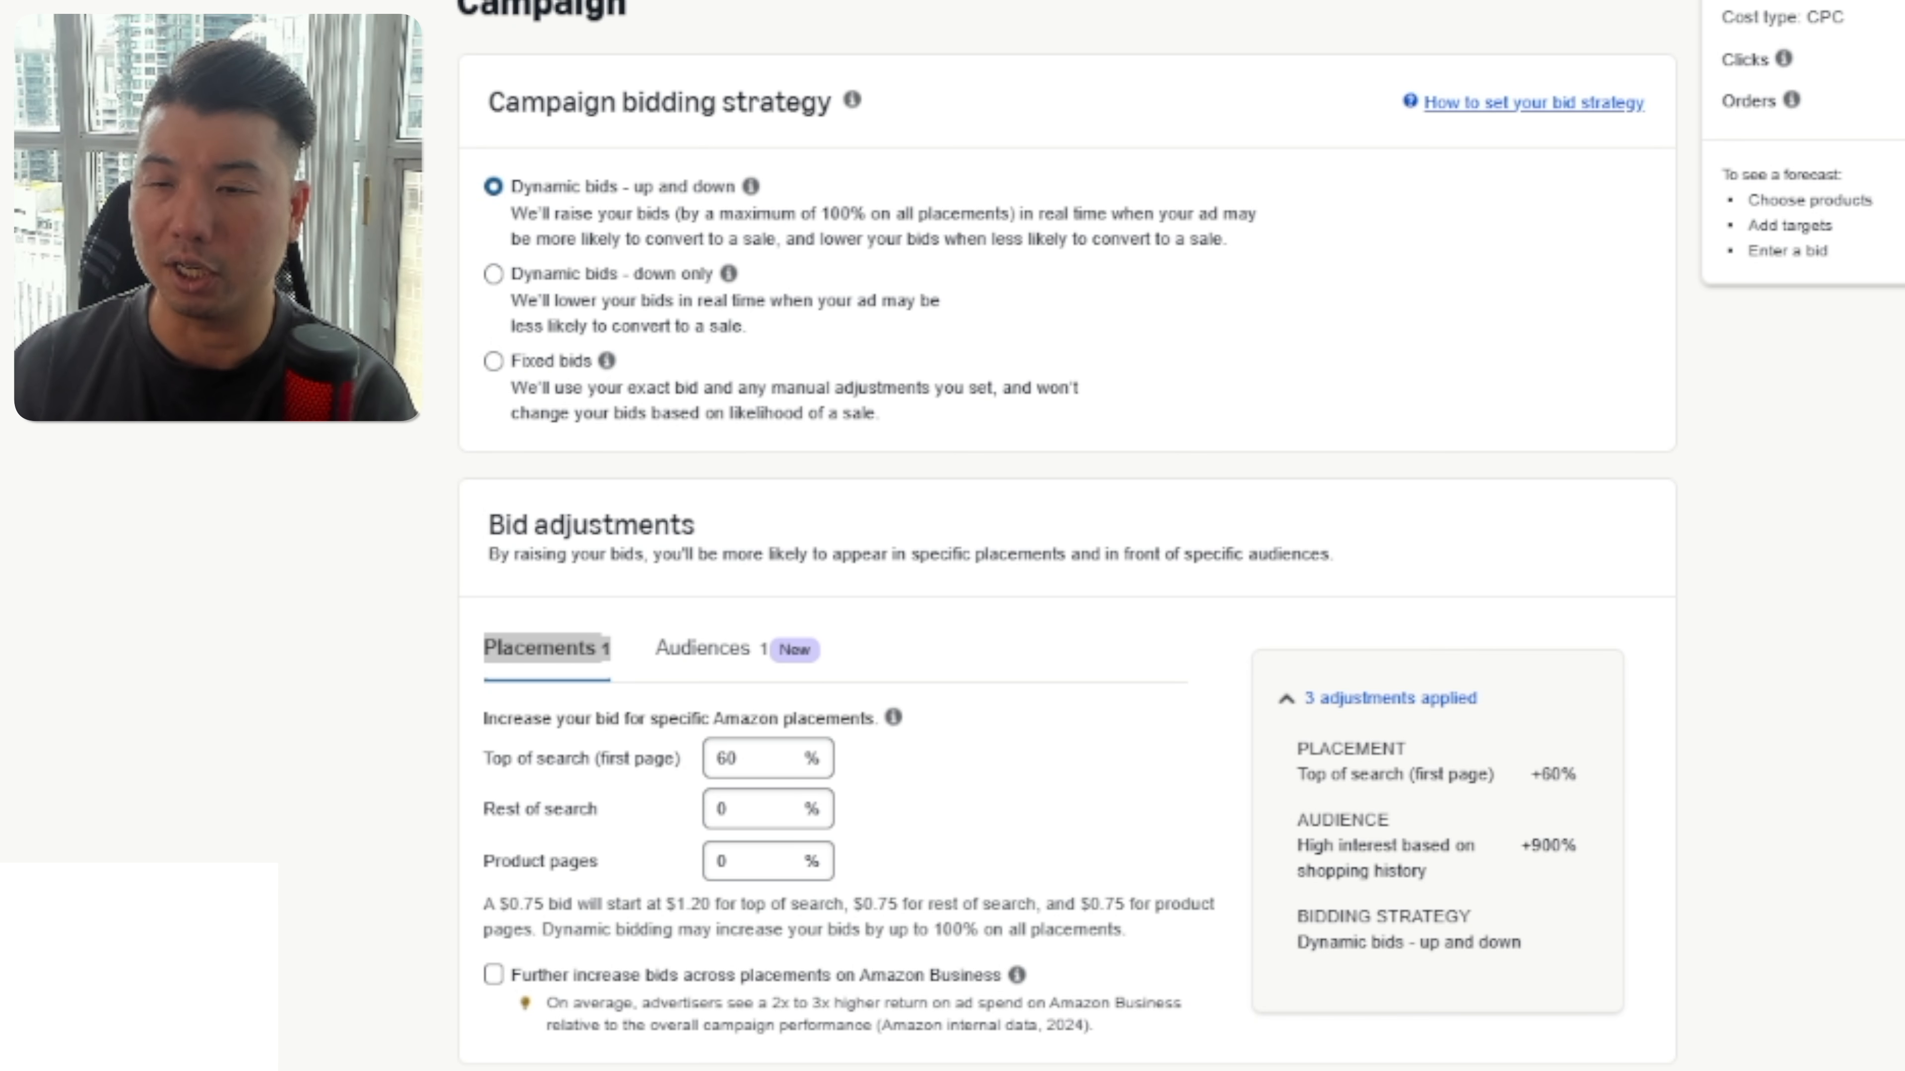
drag(743, 758, 652, 757)
text(0)
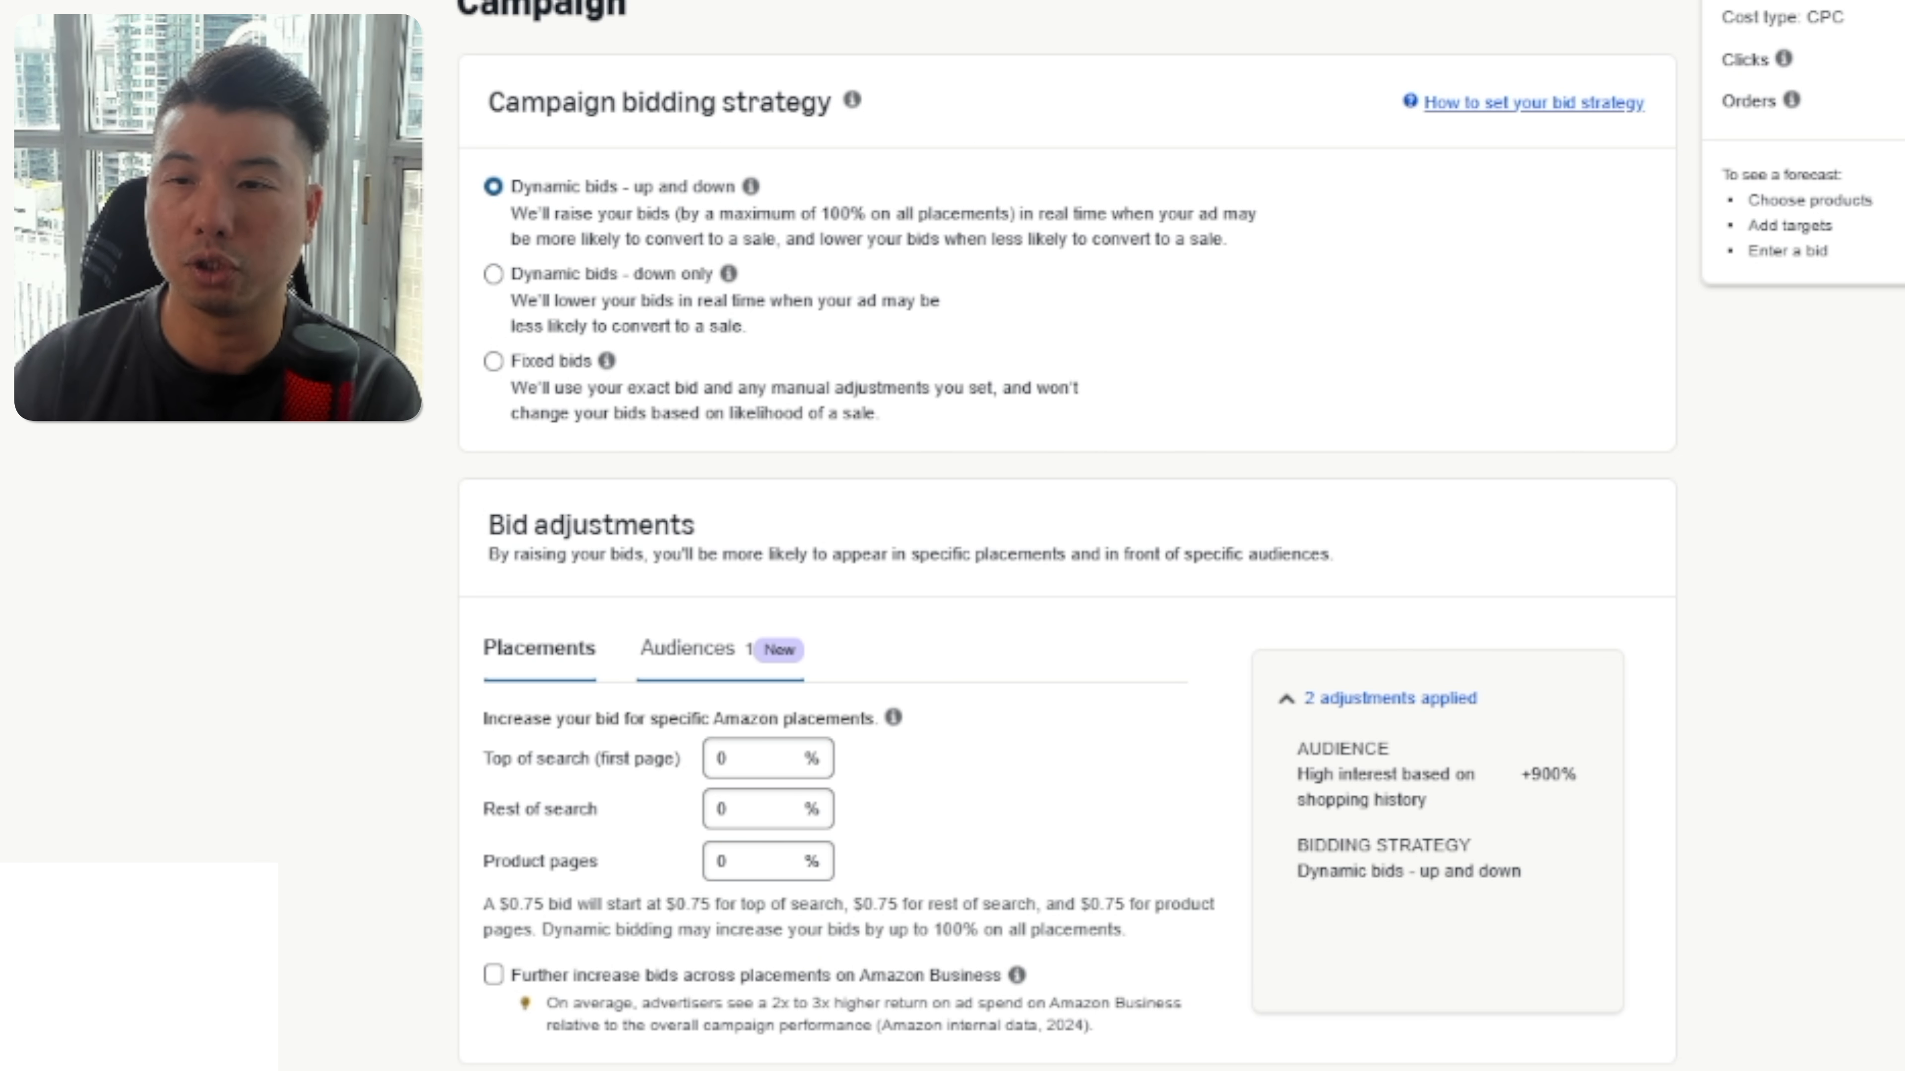
click(689, 648)
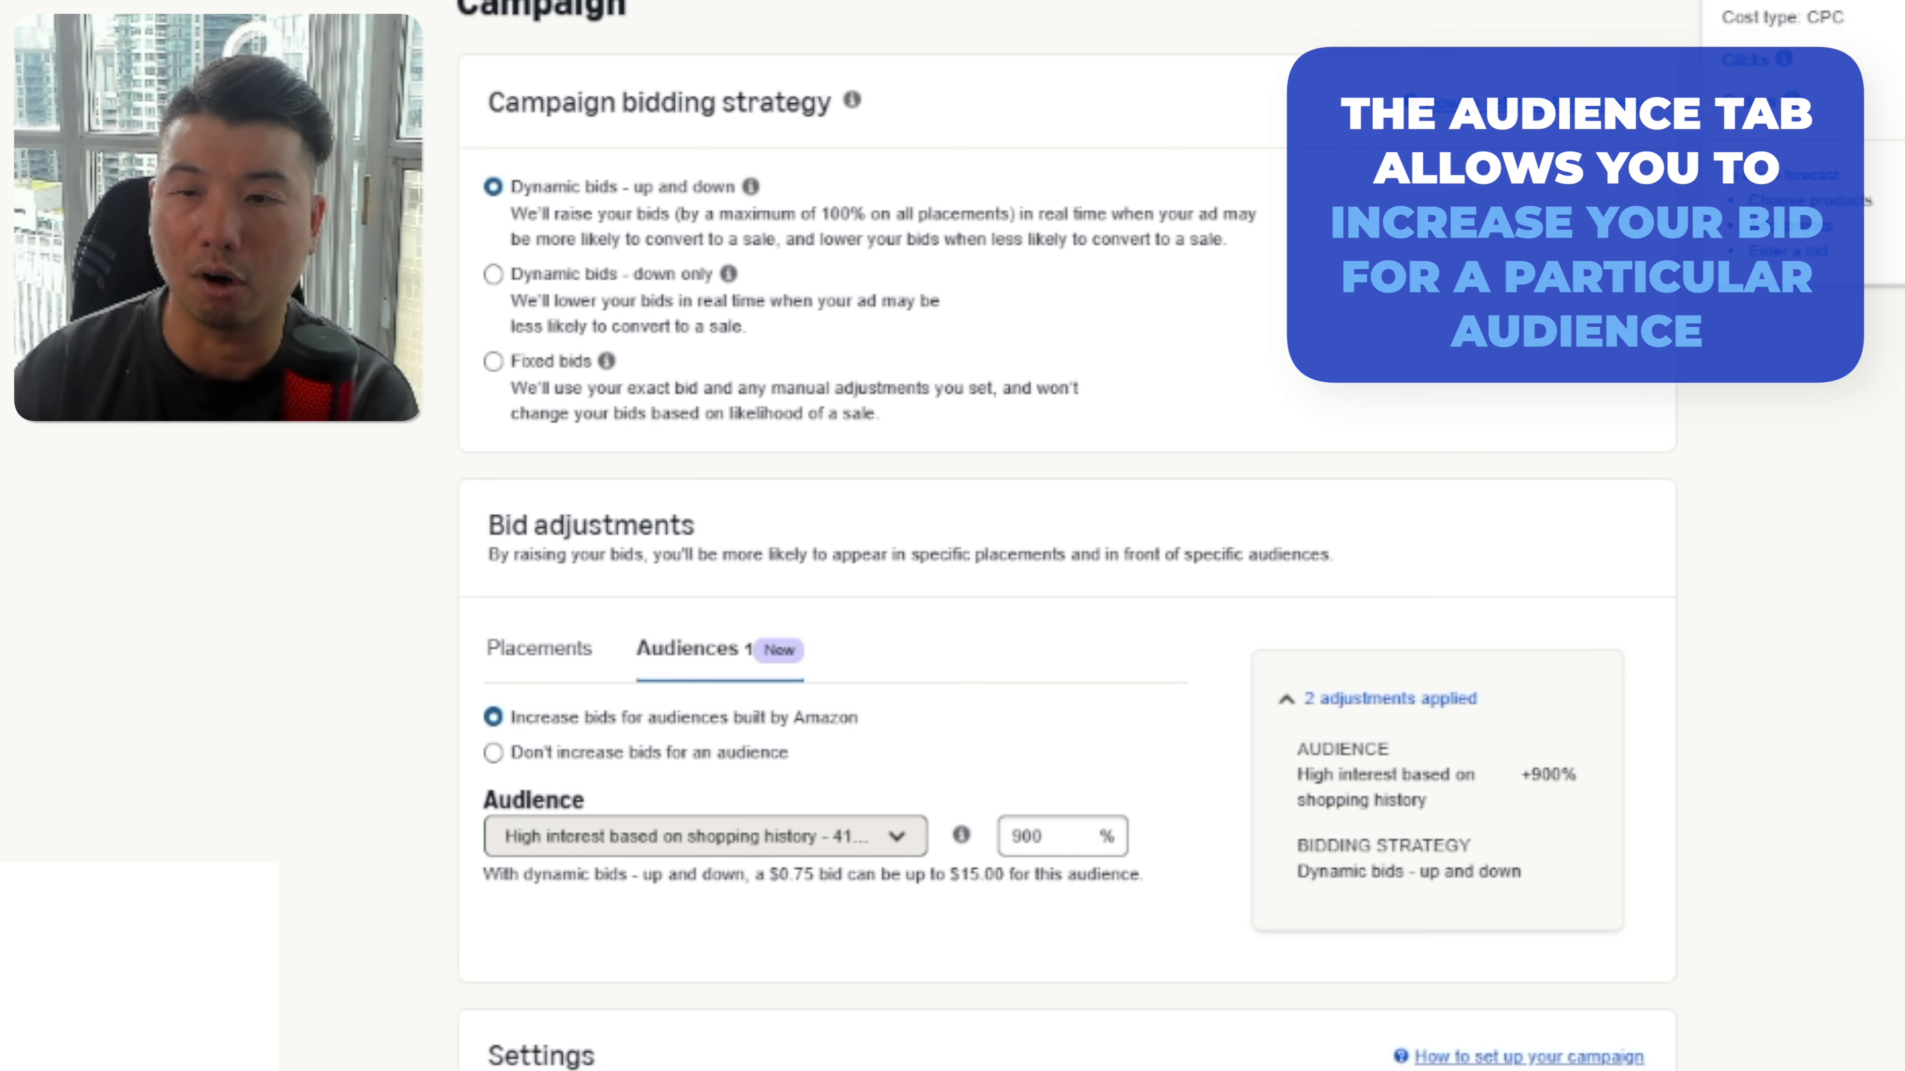
click(759, 842)
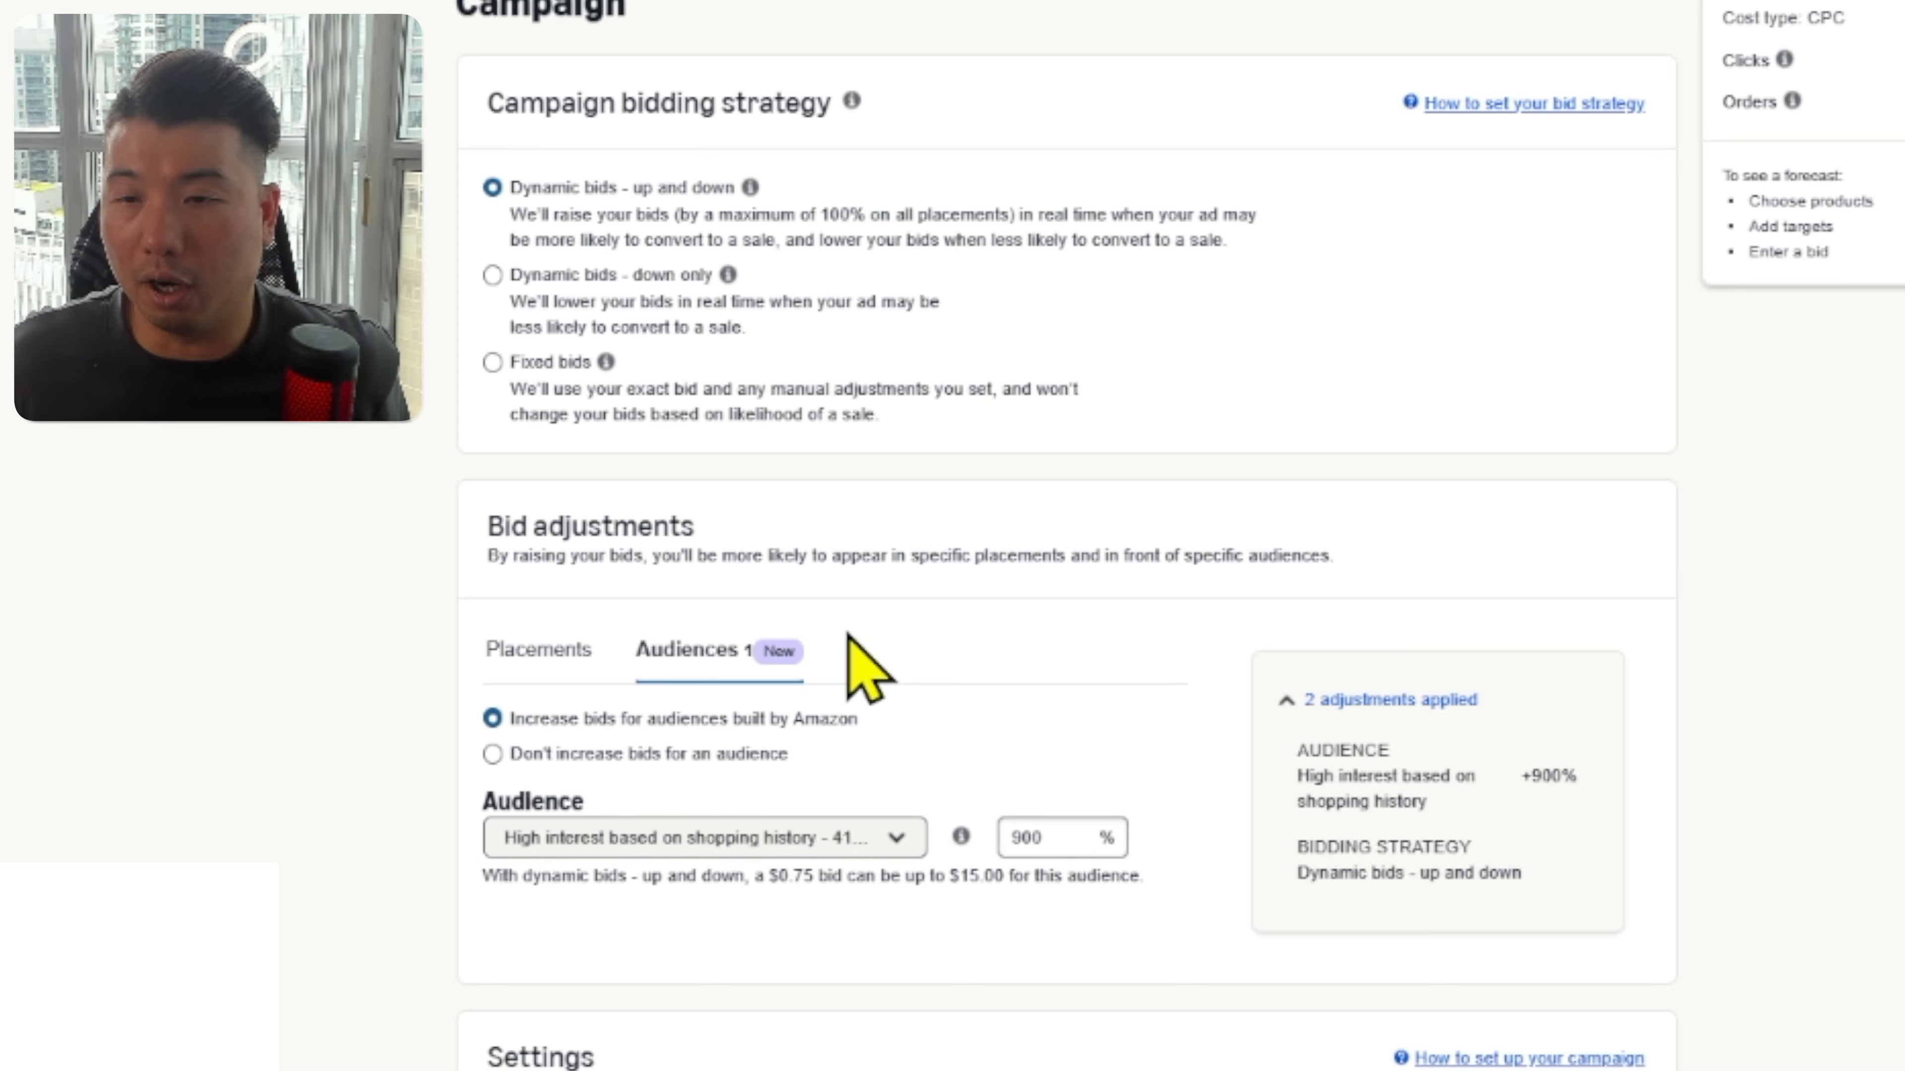
Step: Set the top of search adjustment to 30% and the high interest based on shopping history audience adjustment to 50%
click(551, 666)
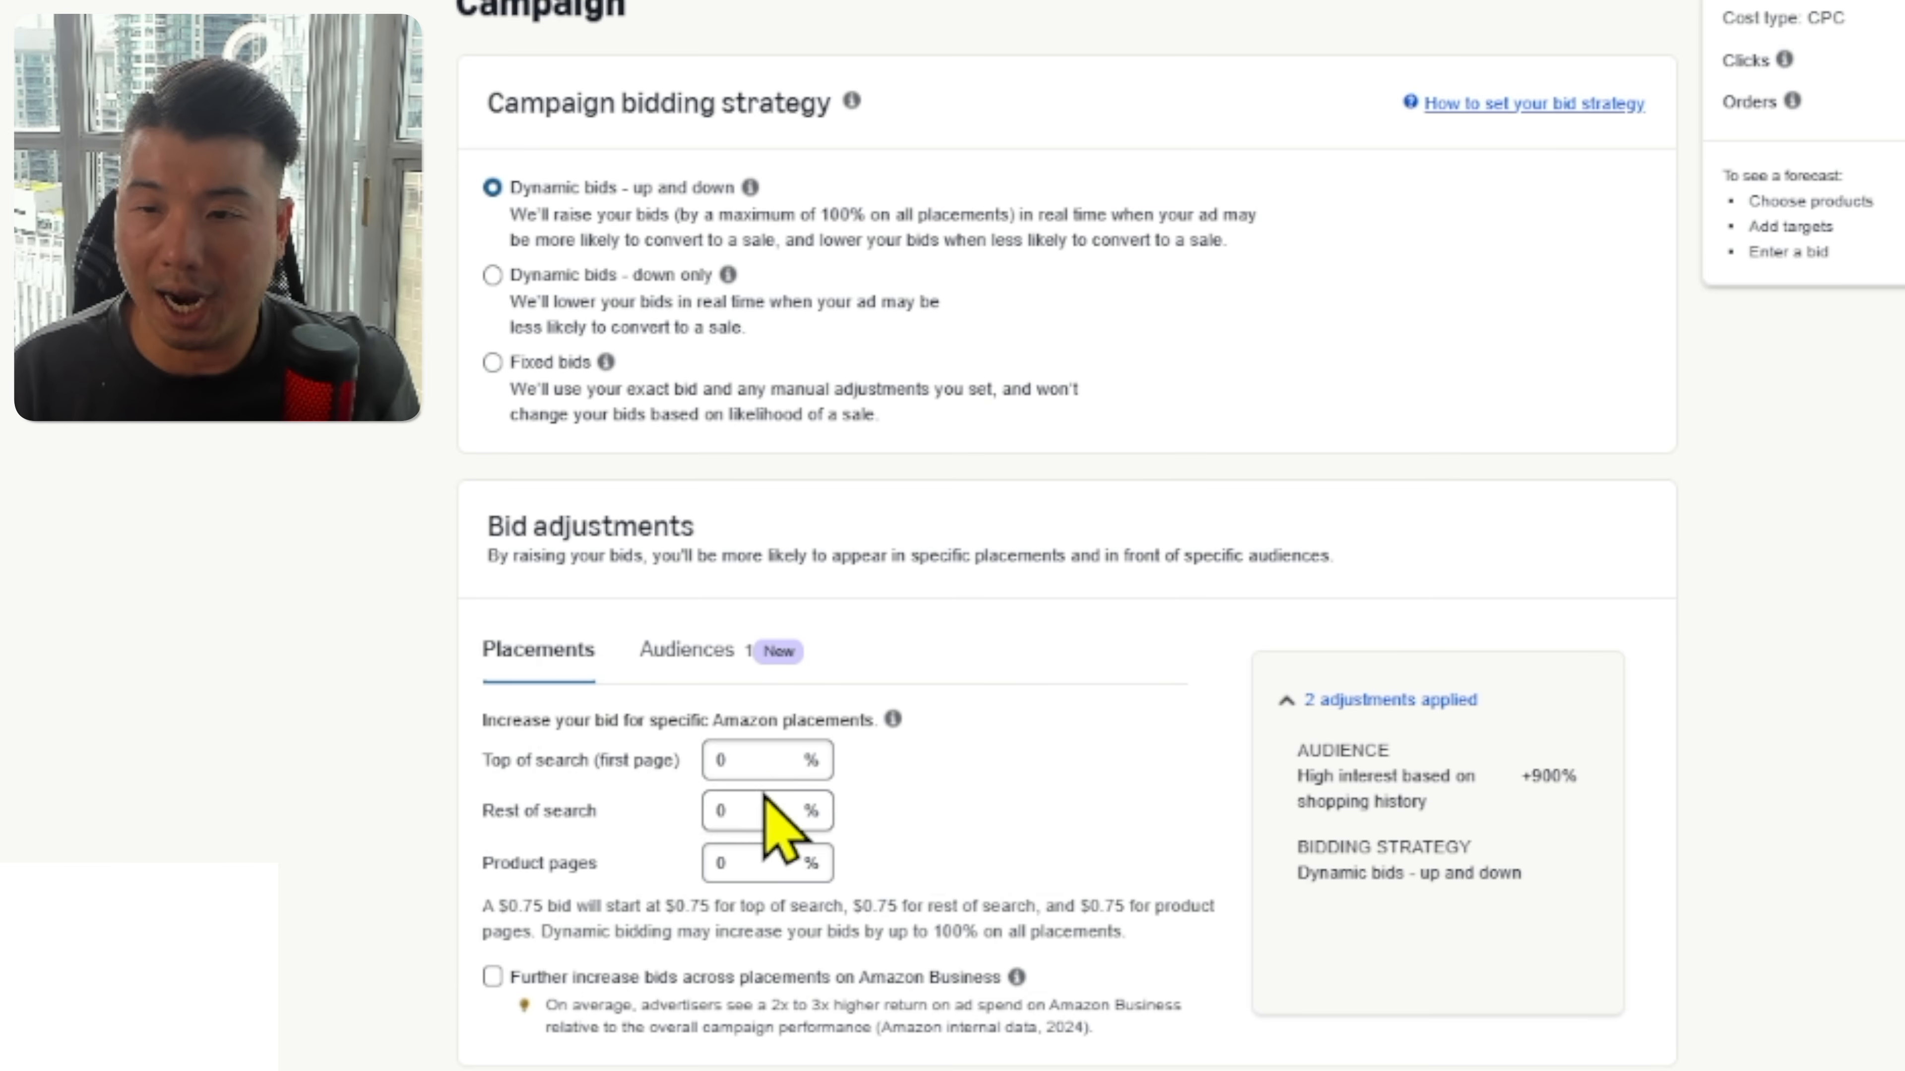
click(737, 757)
text(30)
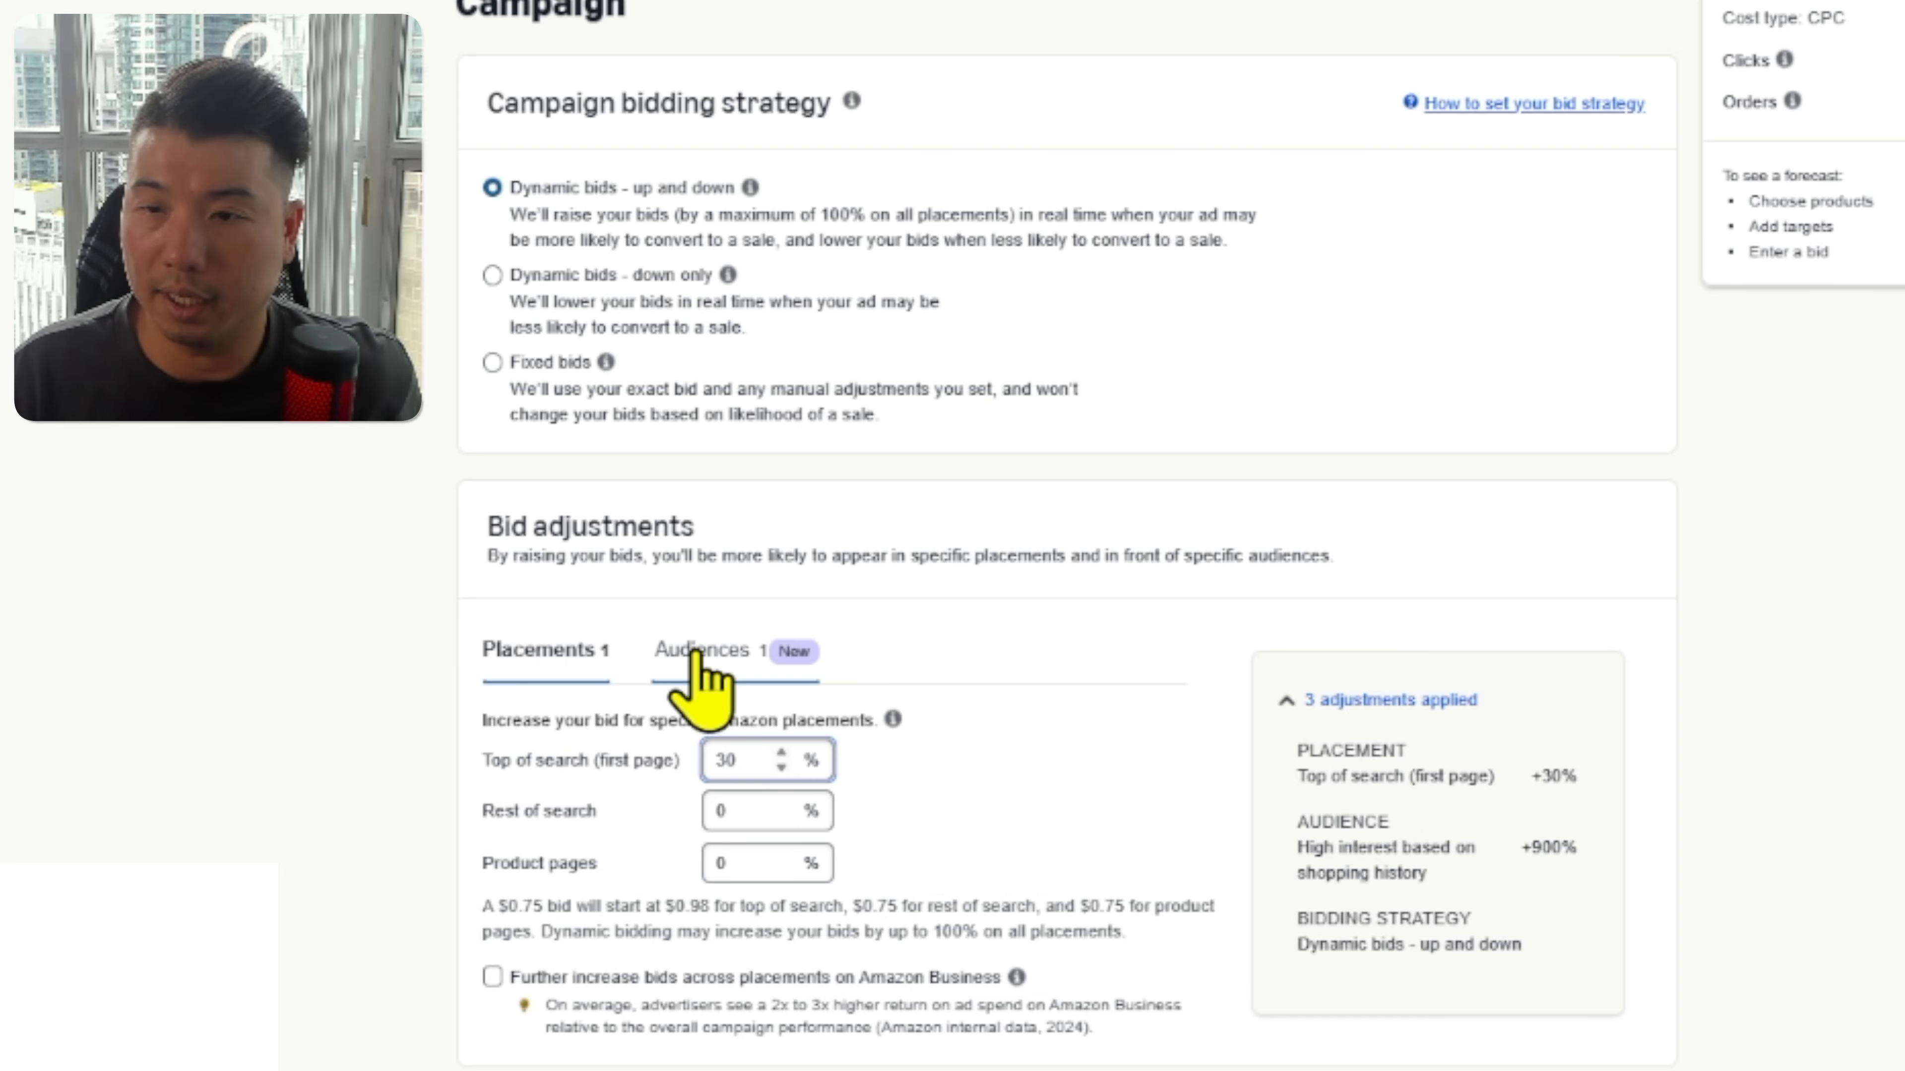
click(690, 653)
double_click(1042, 838)
text(50)
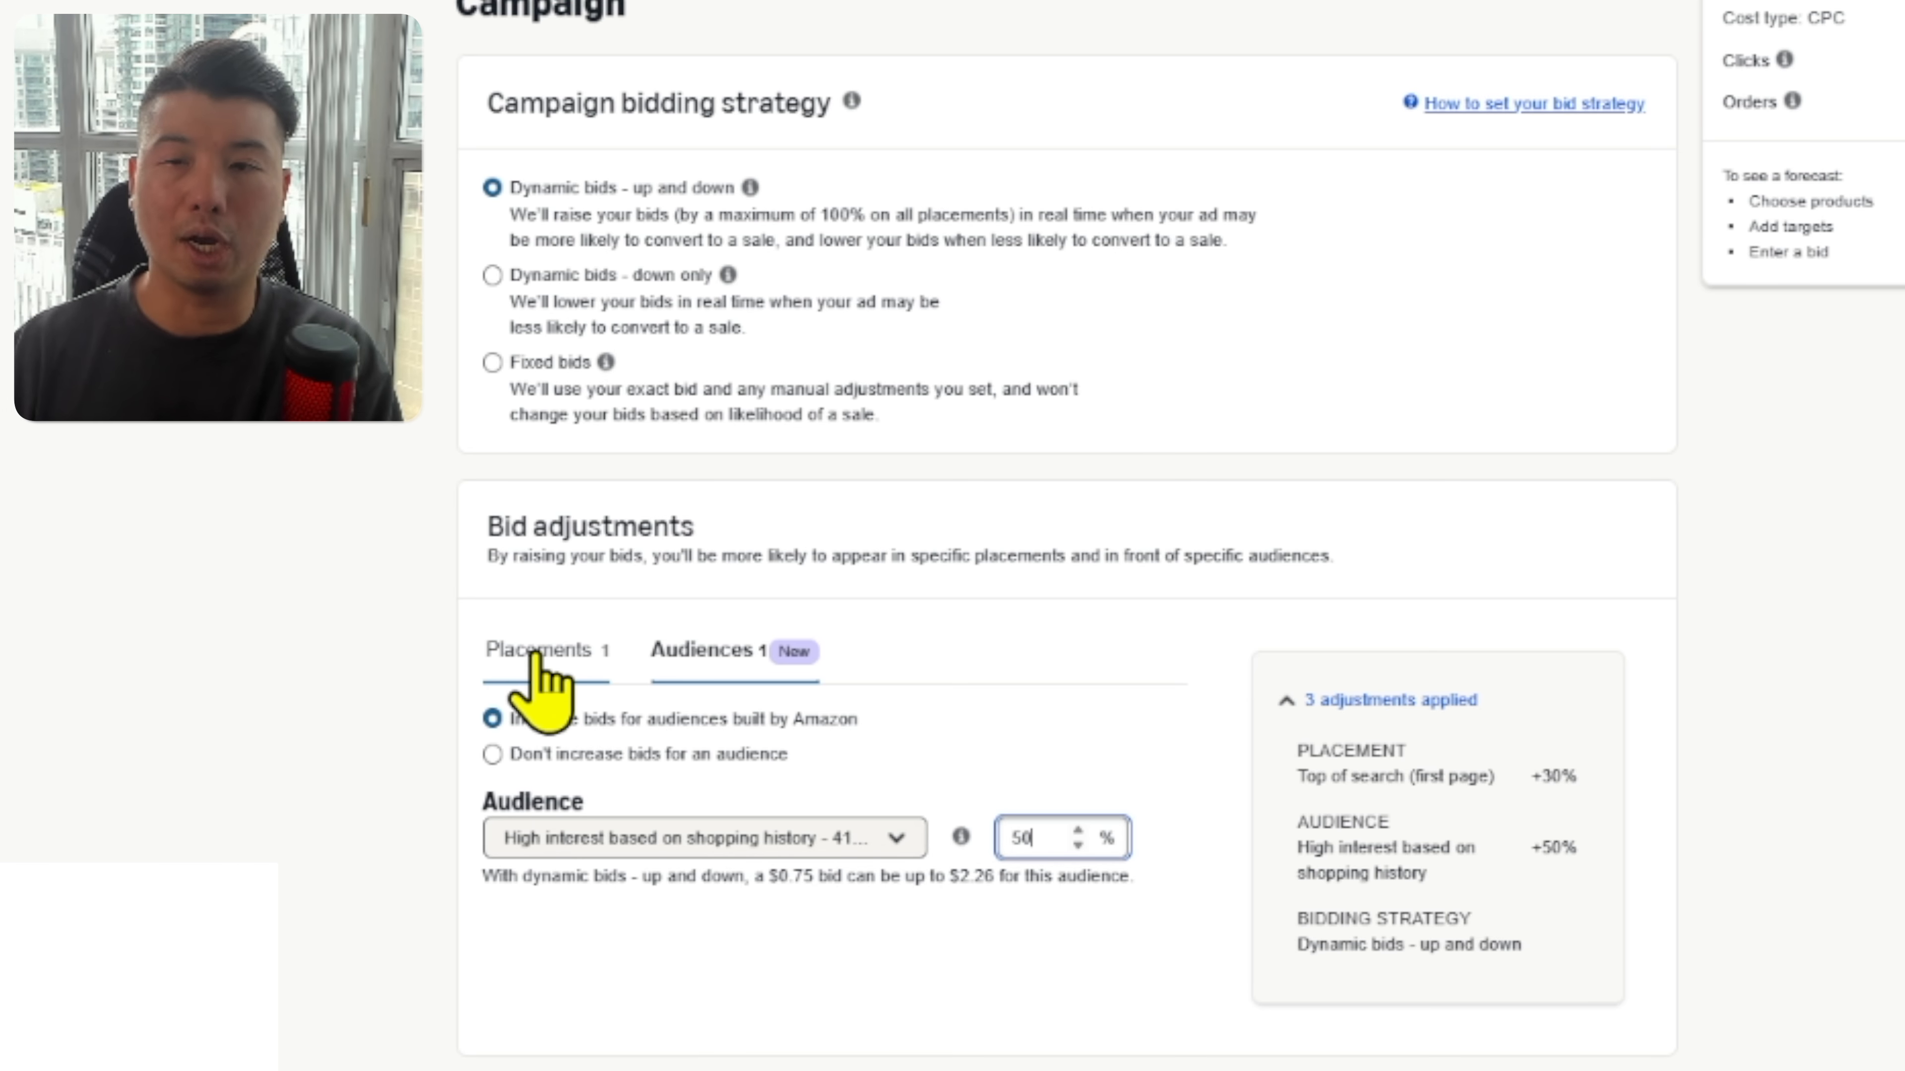
click(540, 675)
click(731, 660)
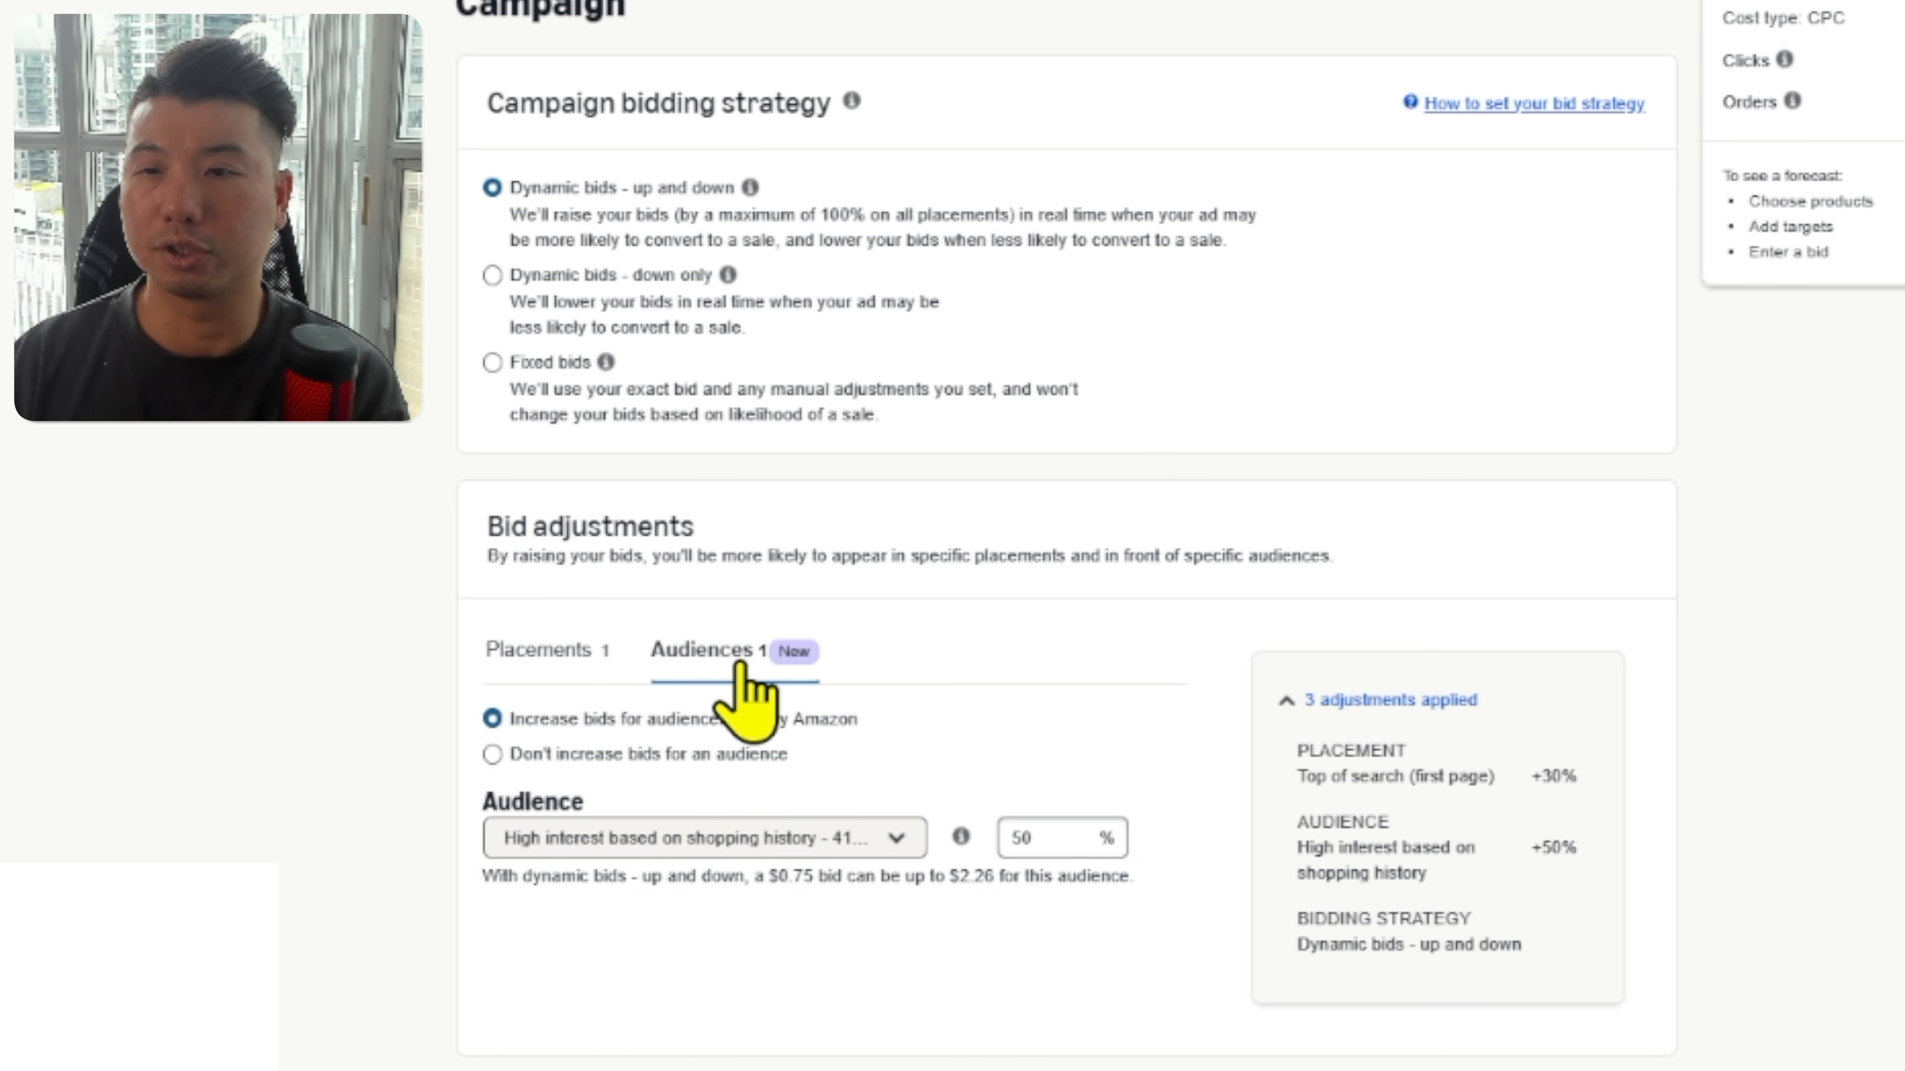
mouse_move(960, 836)
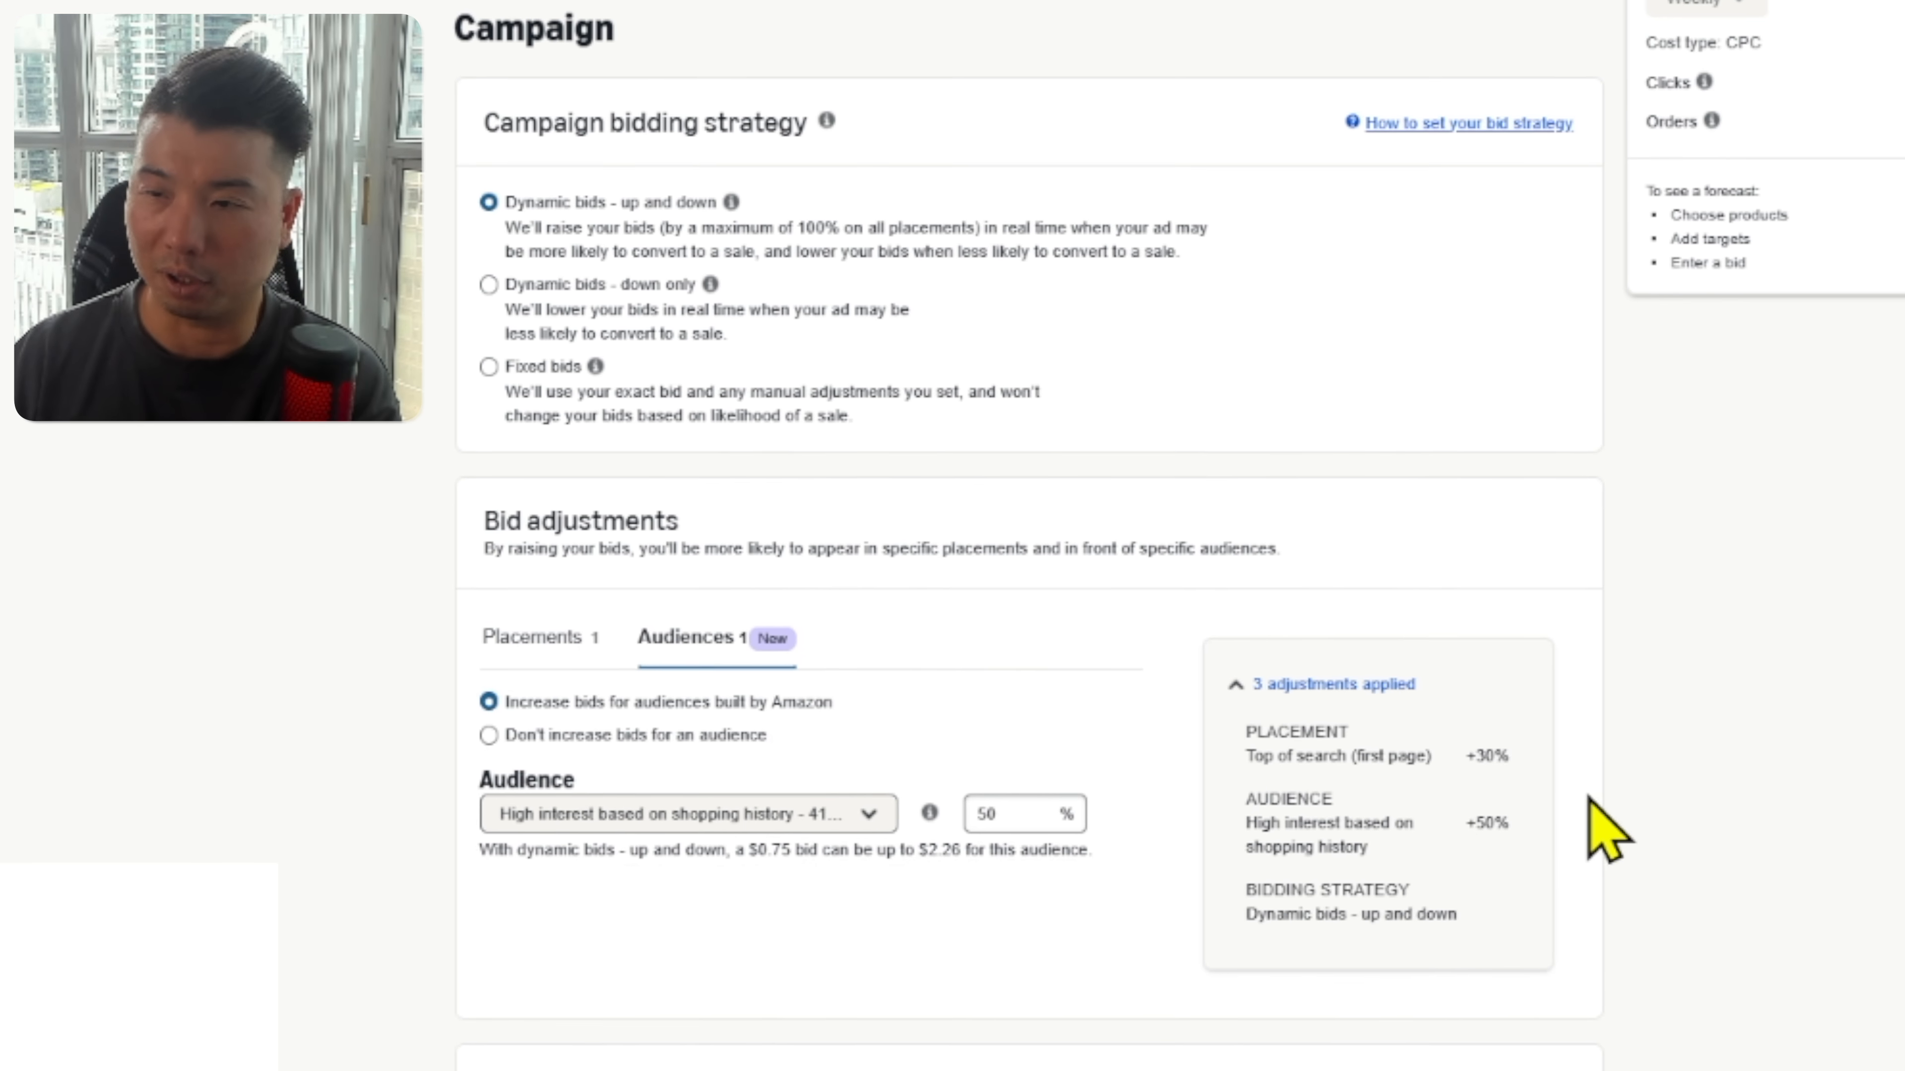
Step: Set both the shopping history audience adjustment and the top of search placement adjustment to 100%
drag(938, 769, 813, 769)
text(100)
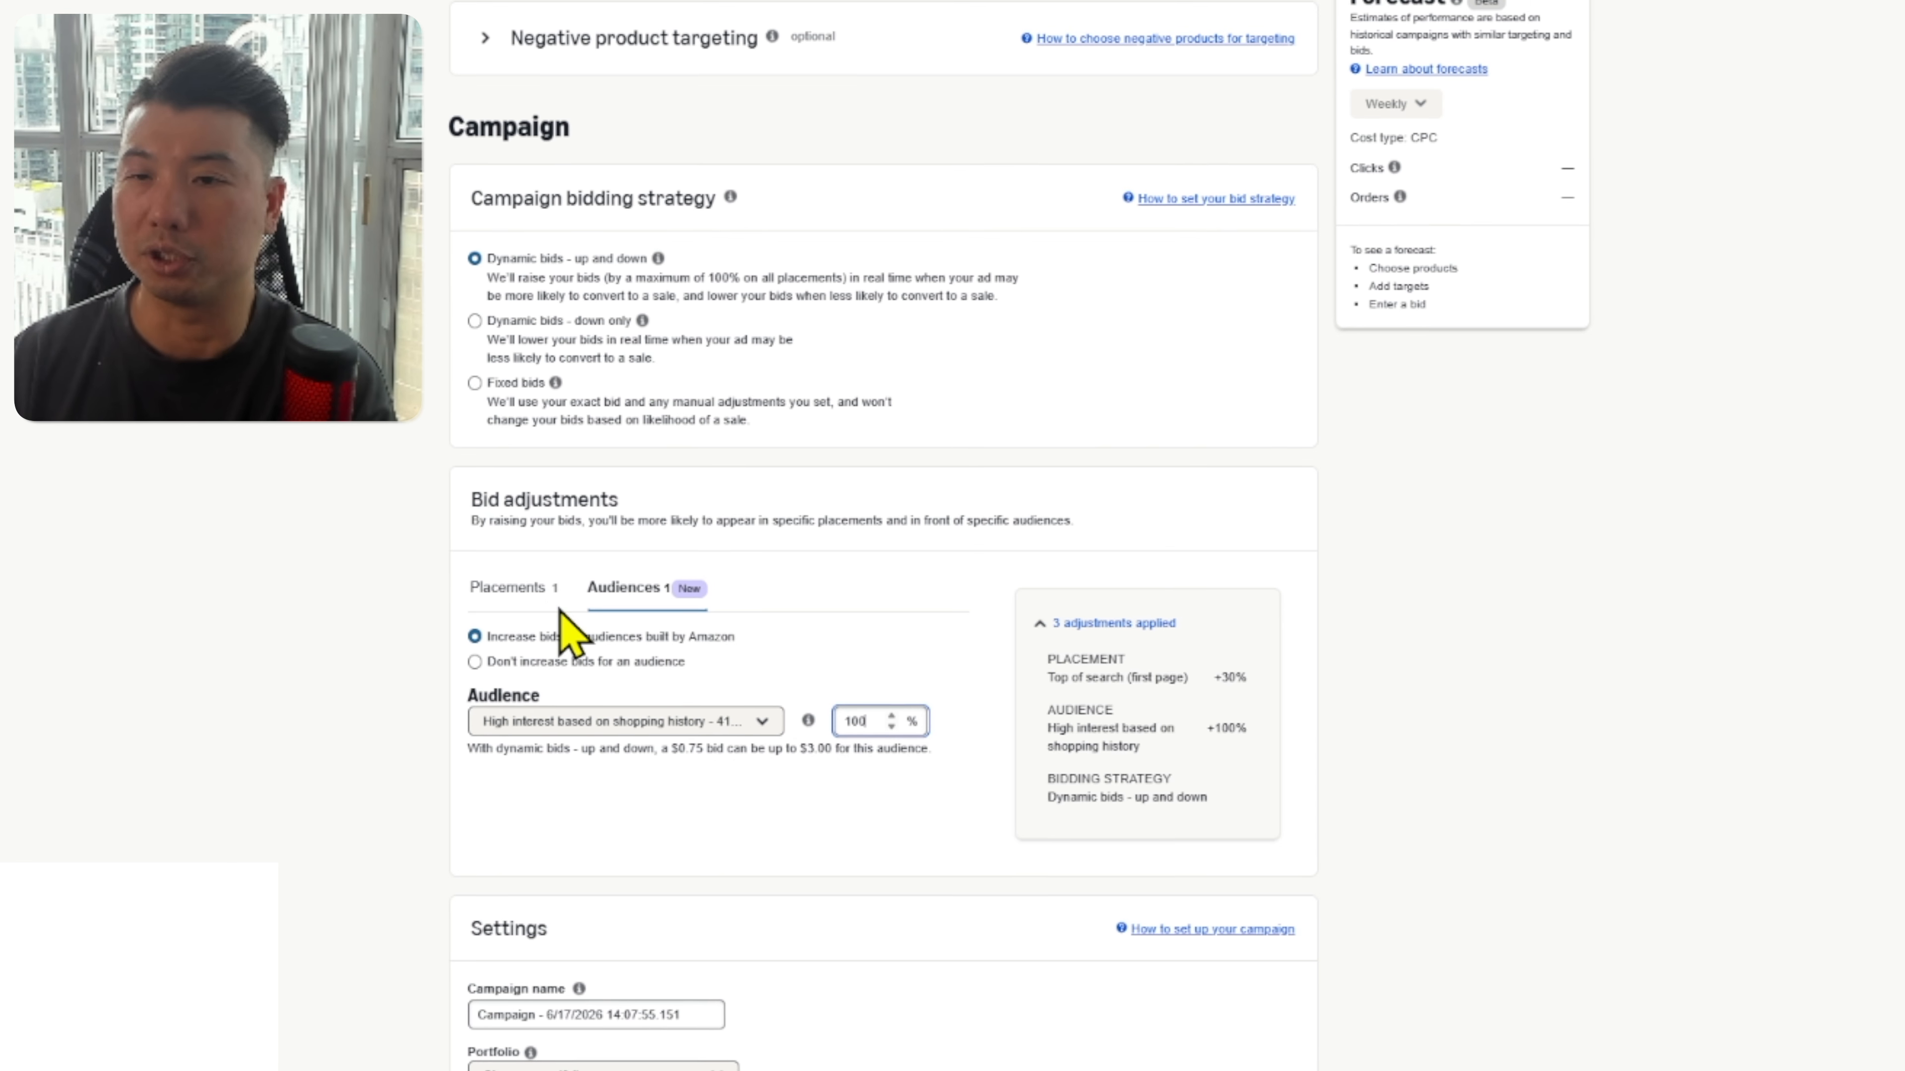
click(534, 617)
double_click(634, 654)
text(100)
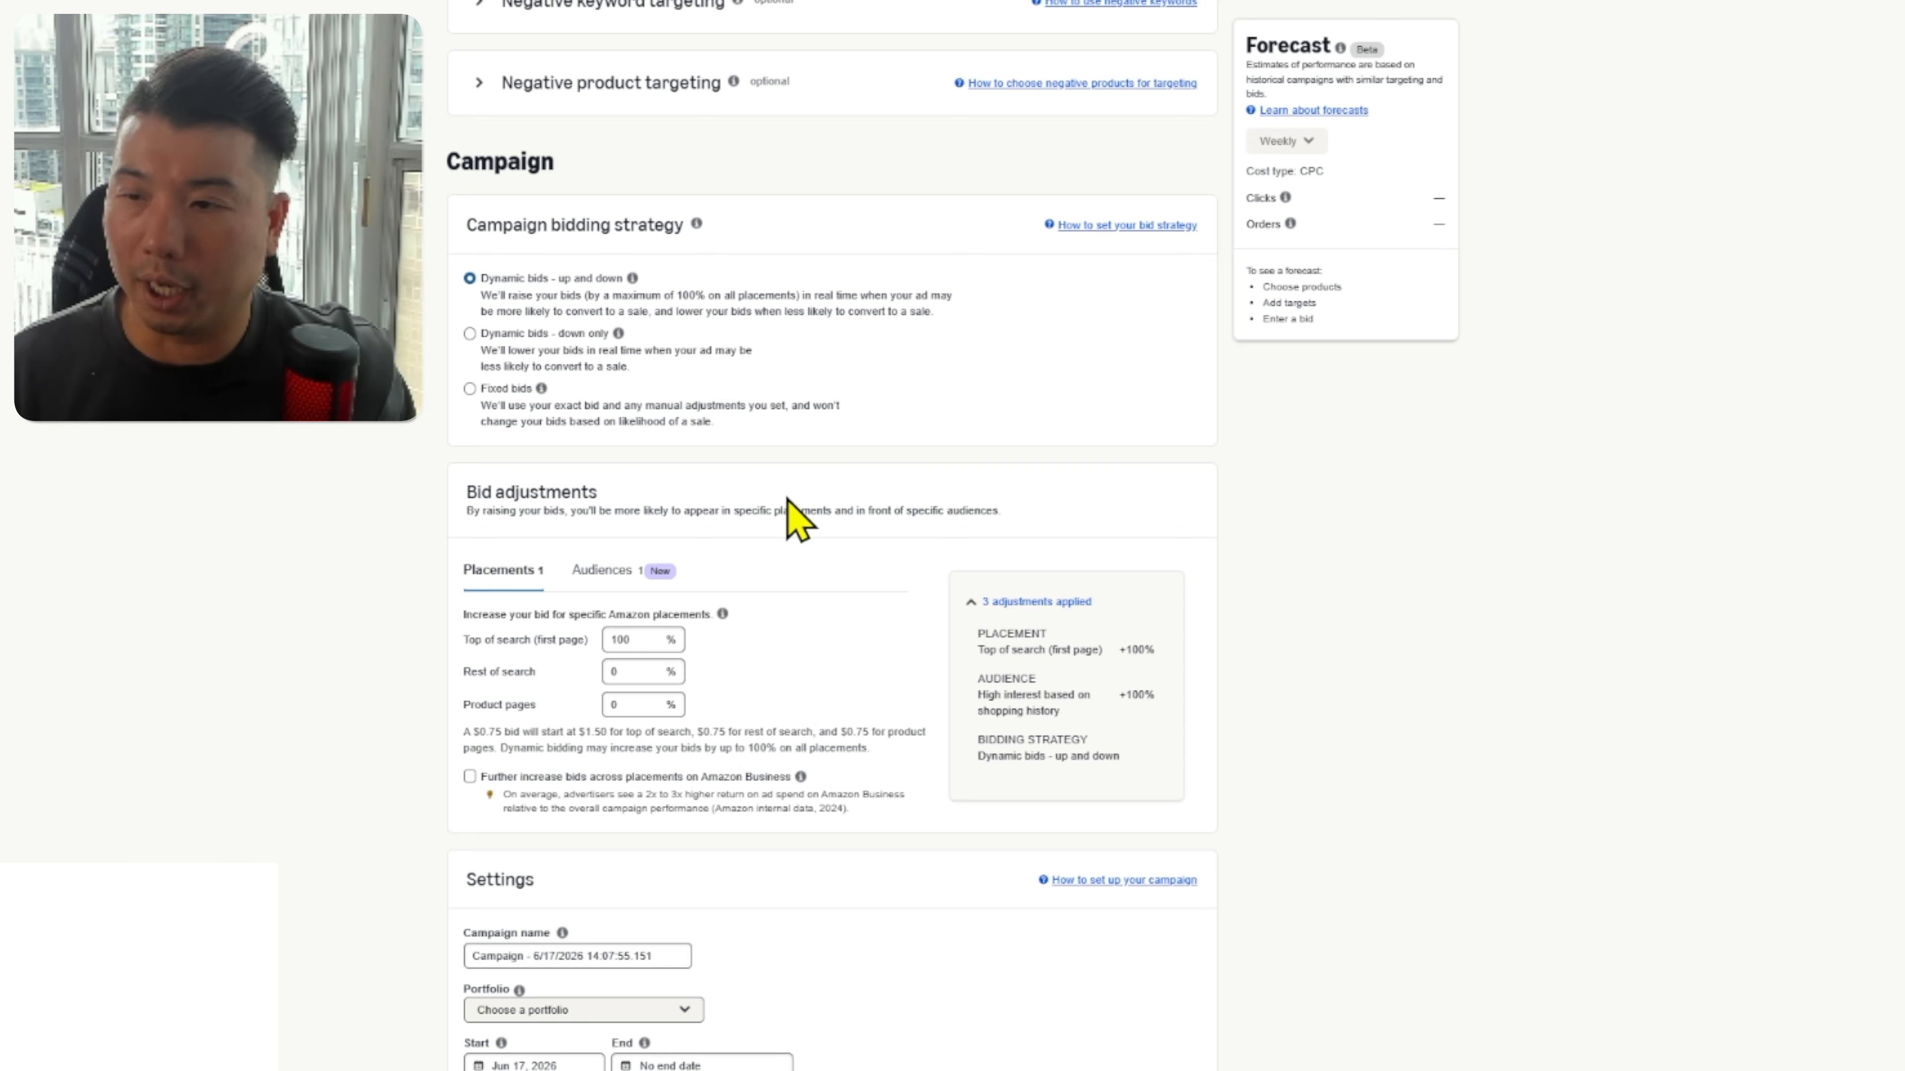
Step: Change the campaign bidding strategy to fixed bids and set the top of search placement adjustment to 20%
click(470, 389)
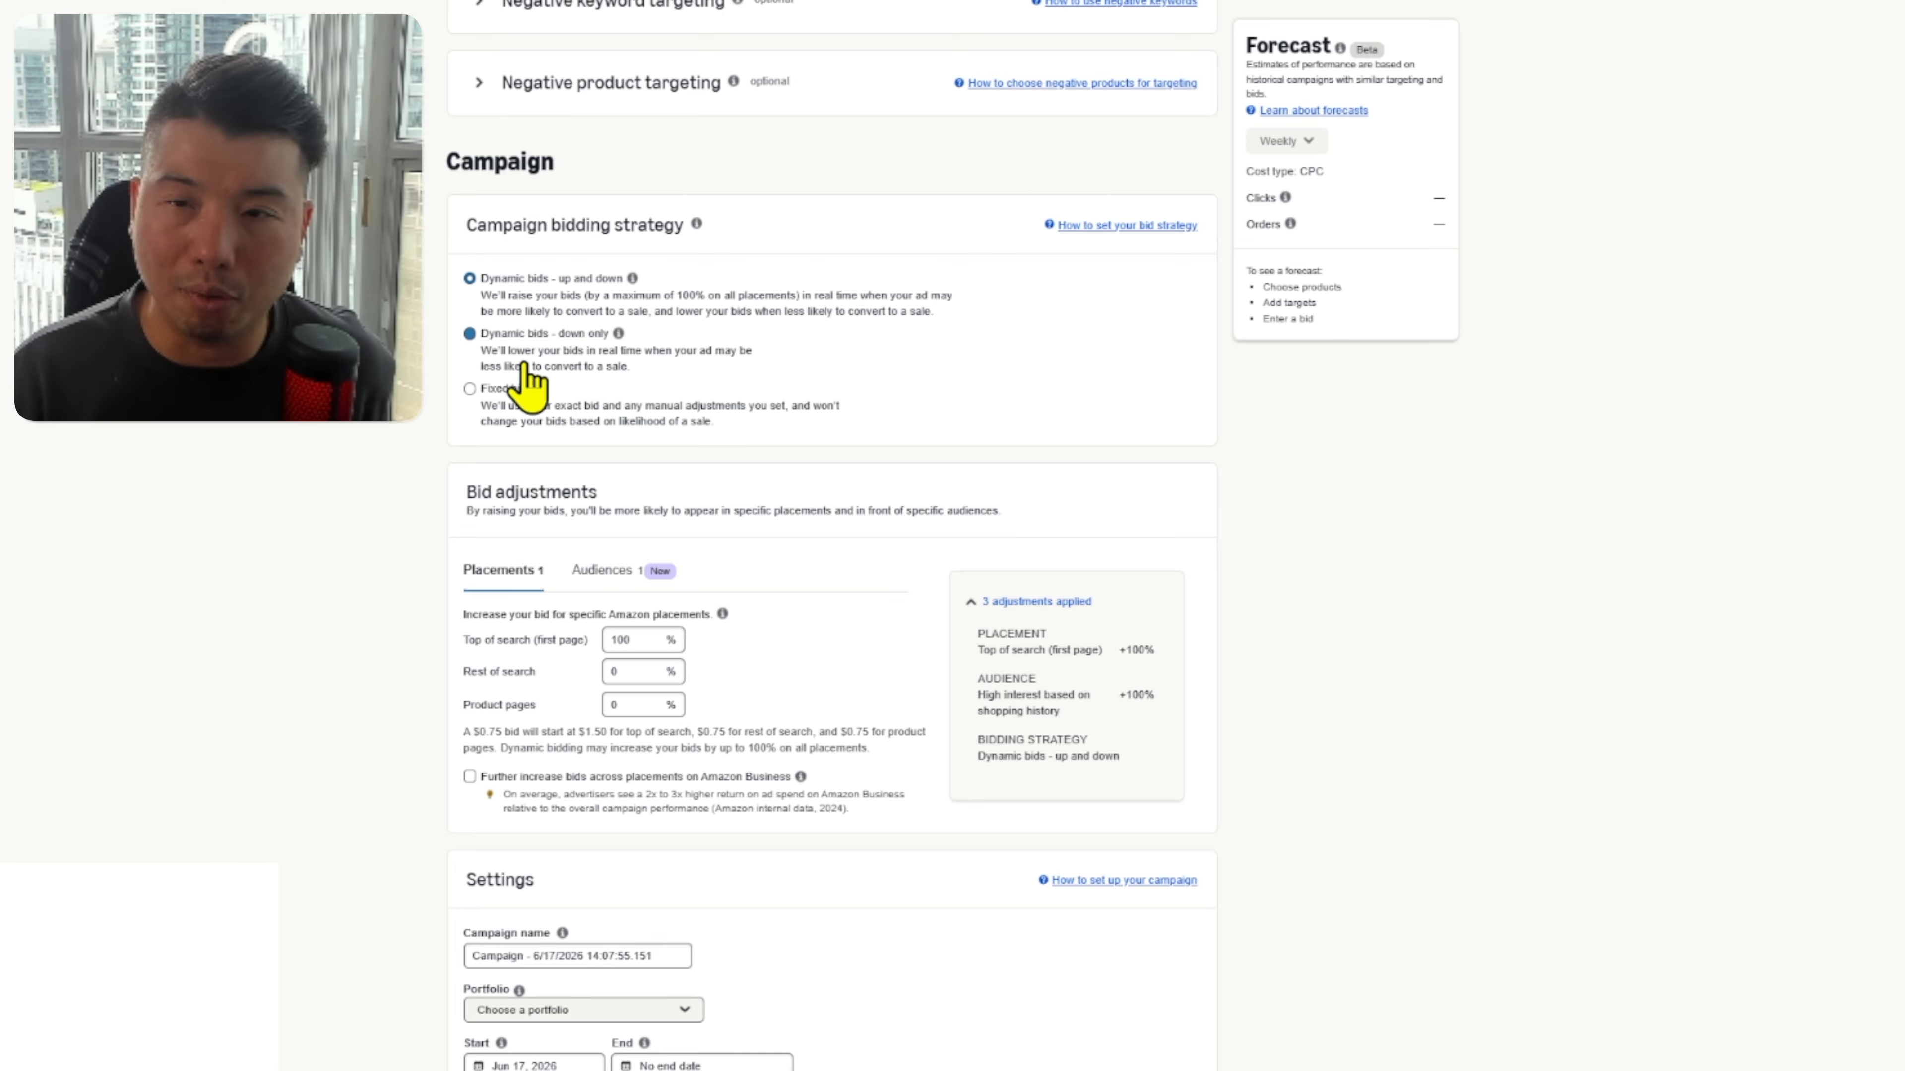
click(488, 398)
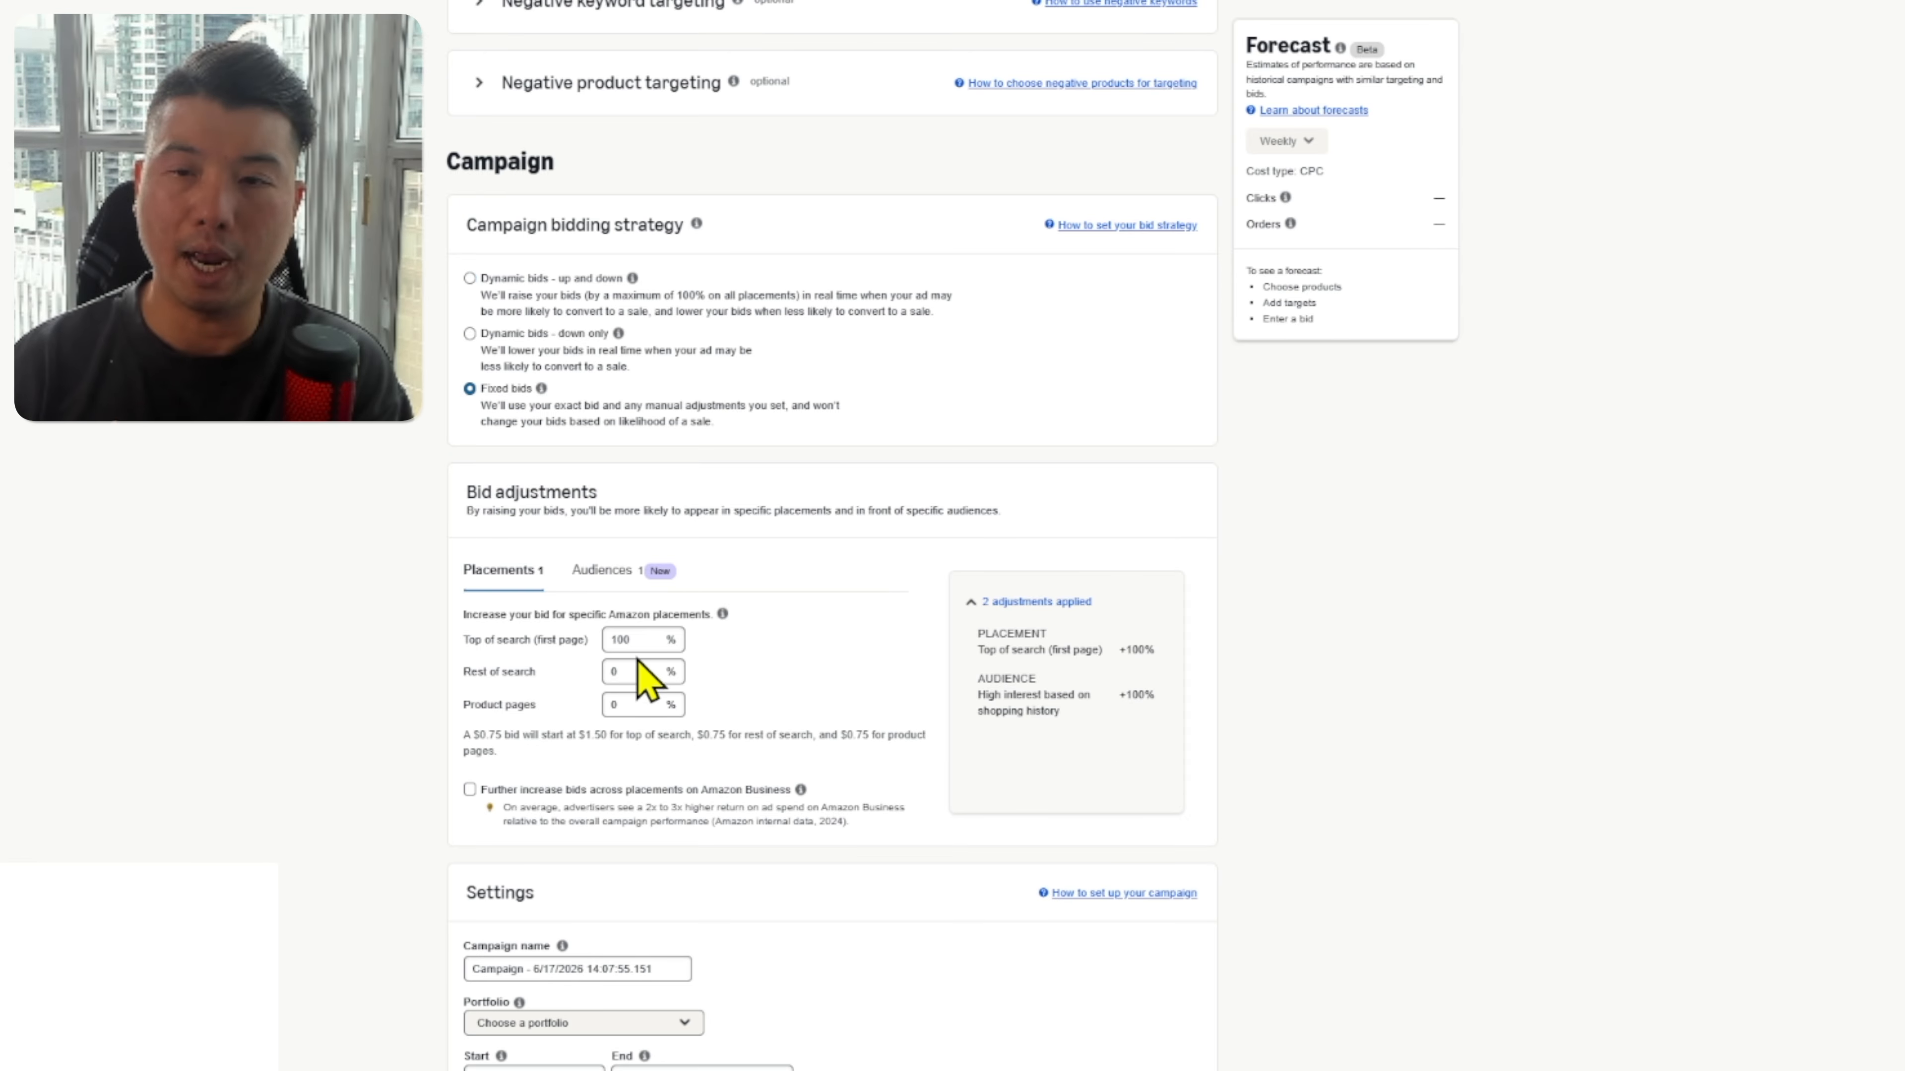
double_click(629, 640)
text(20)
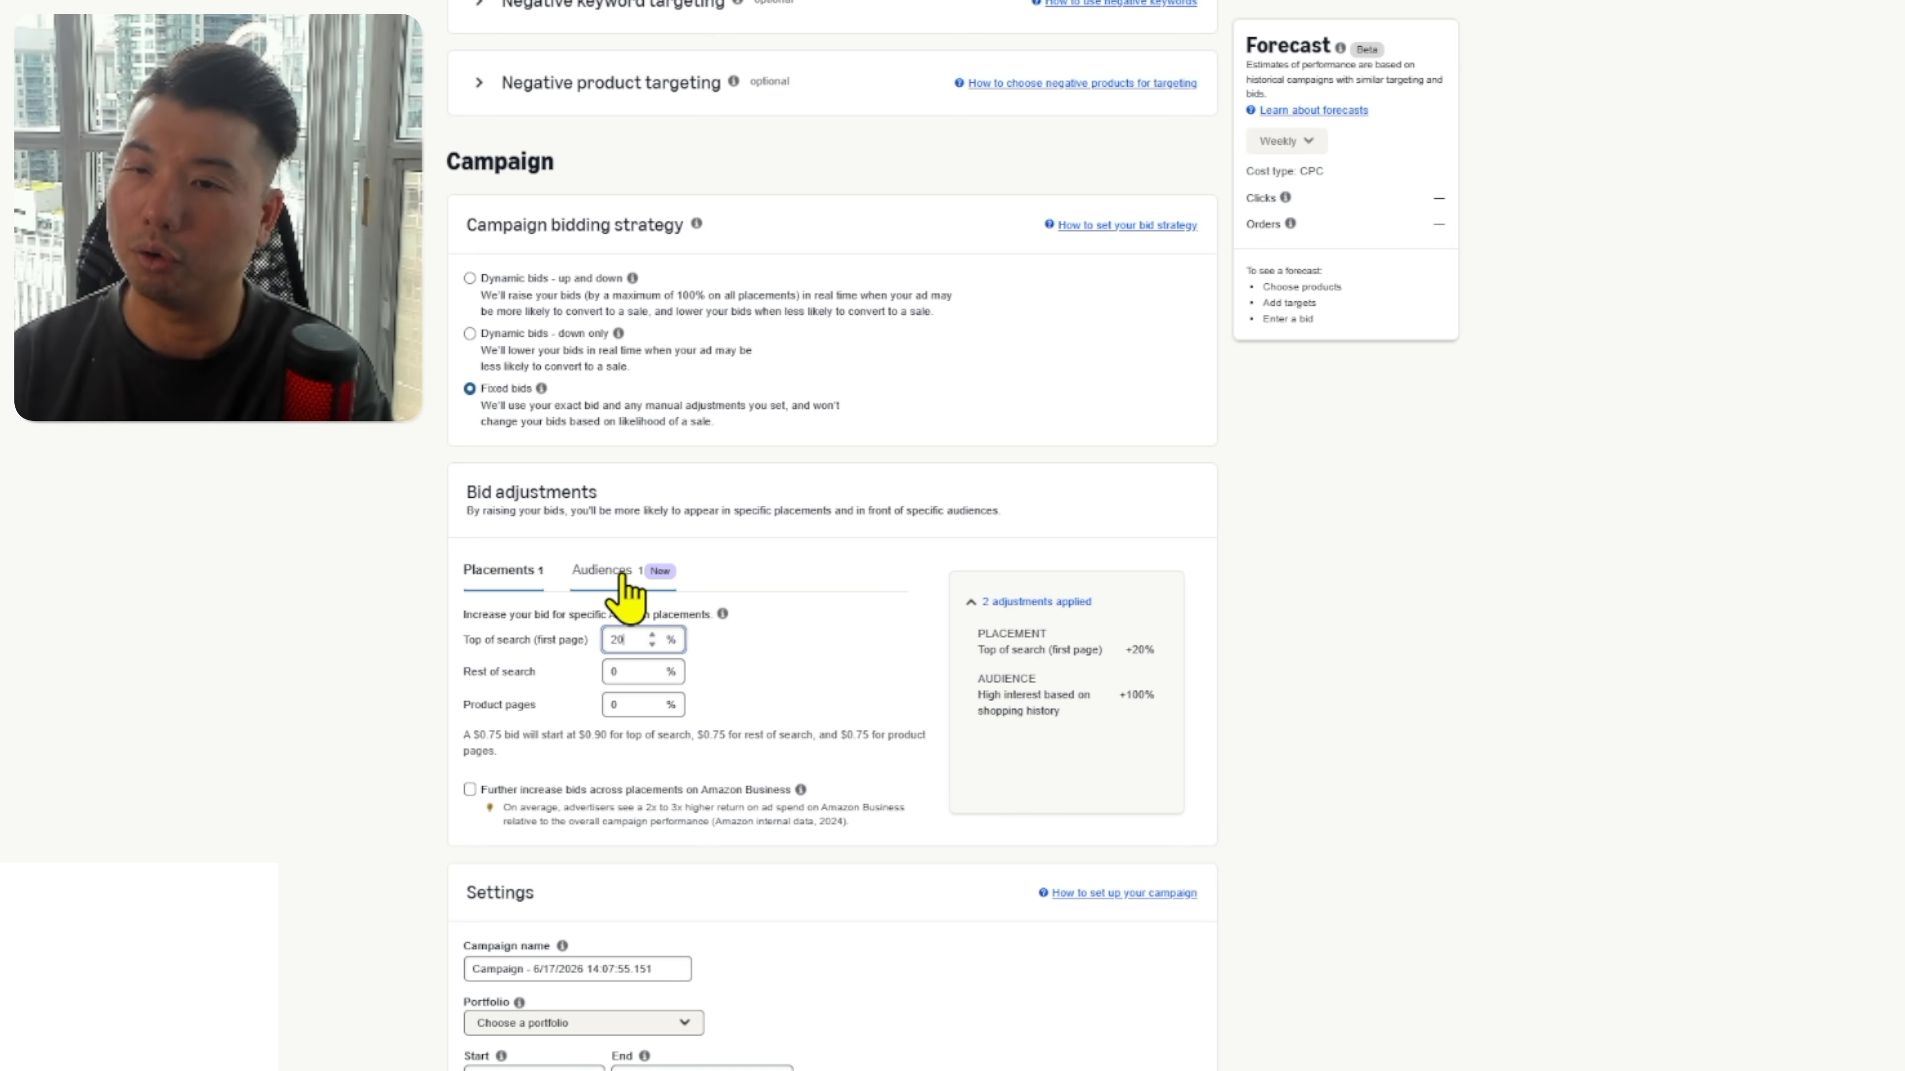
Step: Set the bid adjustment for the high interest based on shopping history audience to 20%
click(611, 572)
click(712, 689)
click(795, 752)
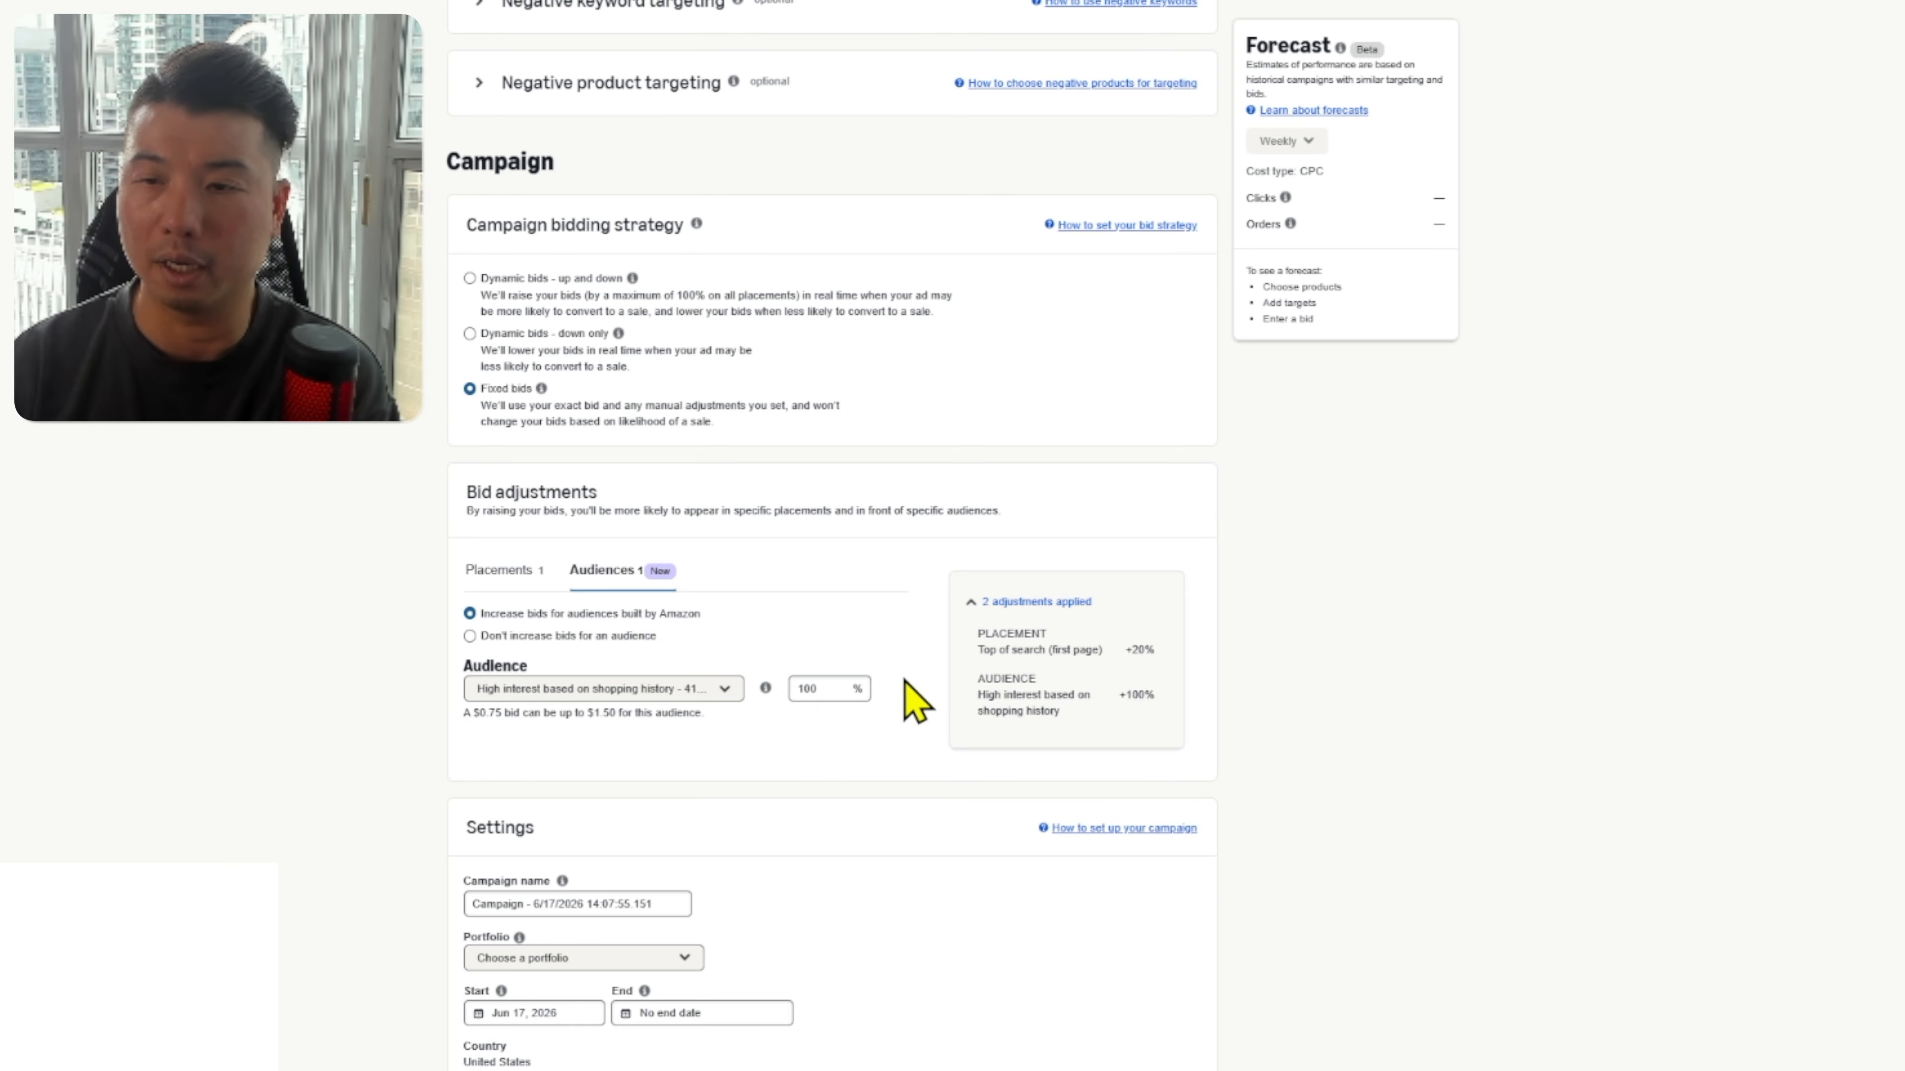
double_click(803, 689)
text(20)
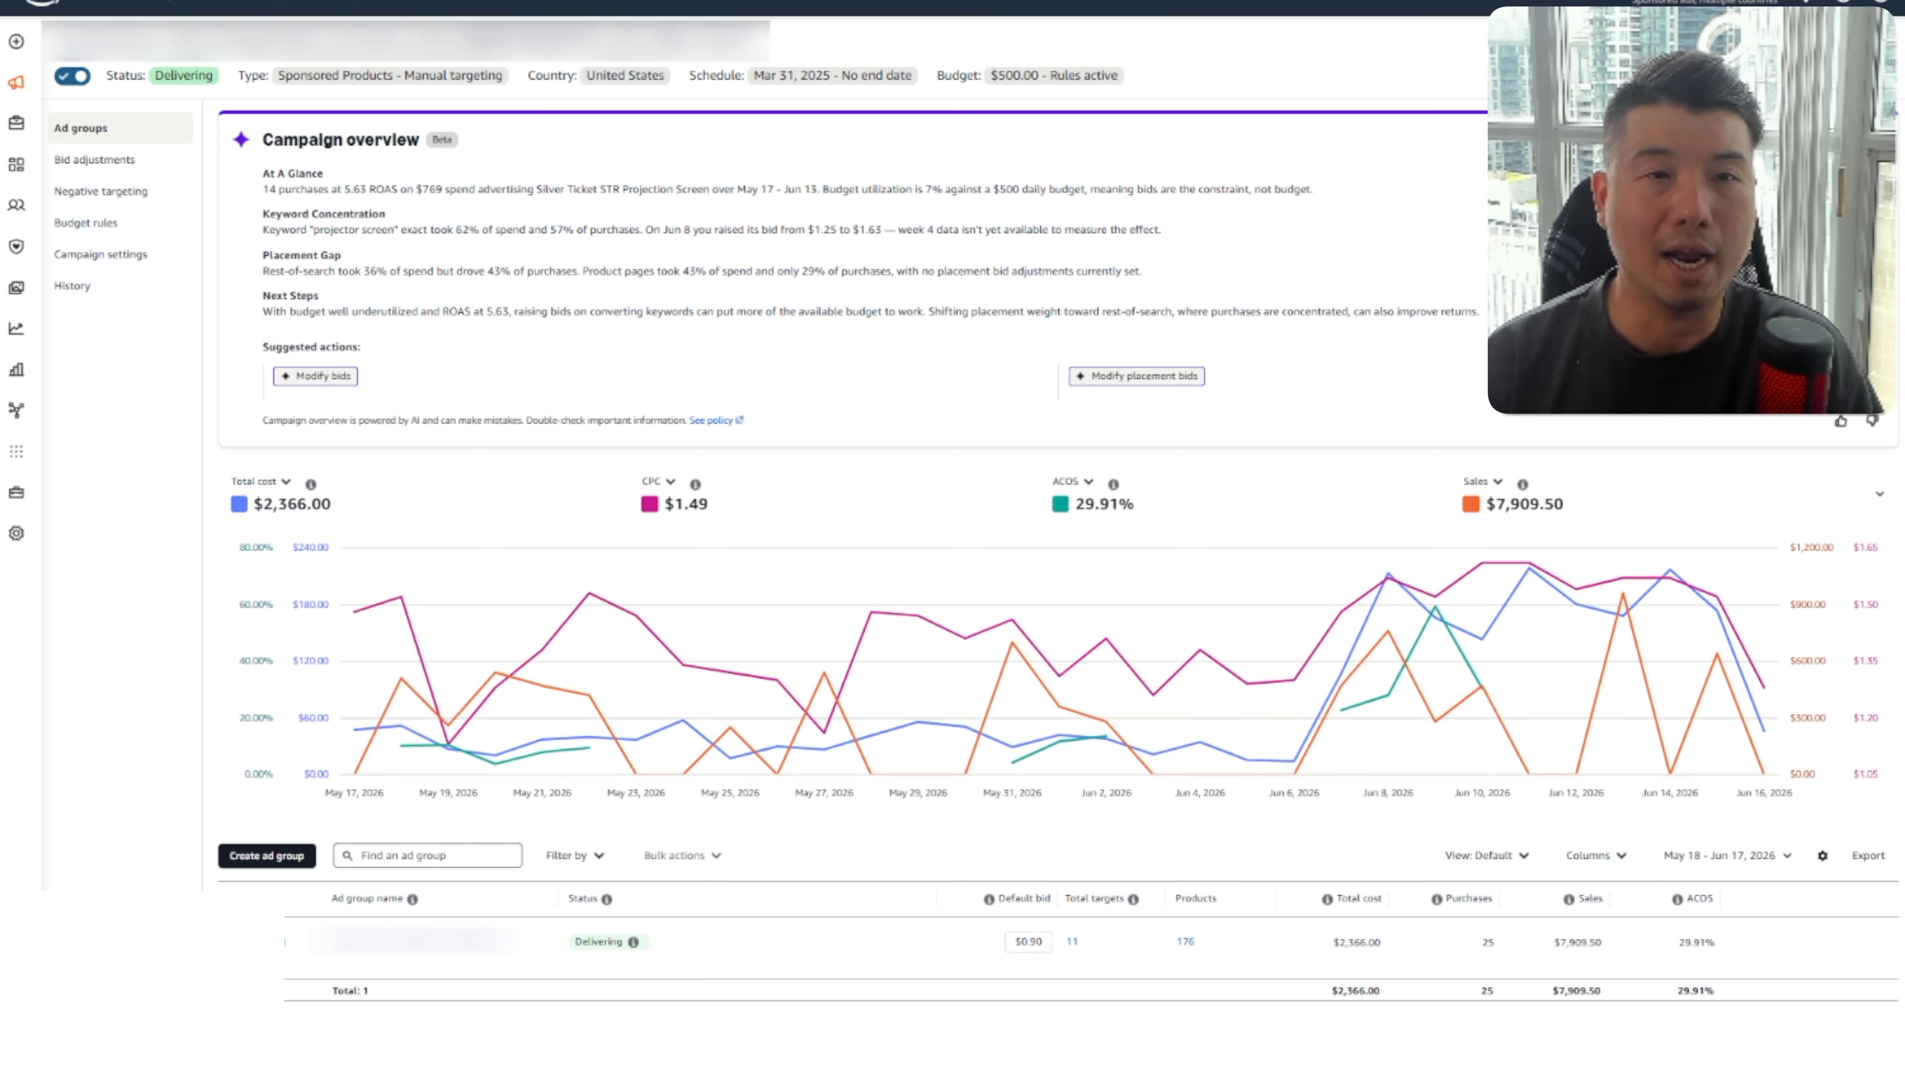
Step: In the campaign settings, set the rule-based bidding target to keep ROAS at or above 3
click(113, 259)
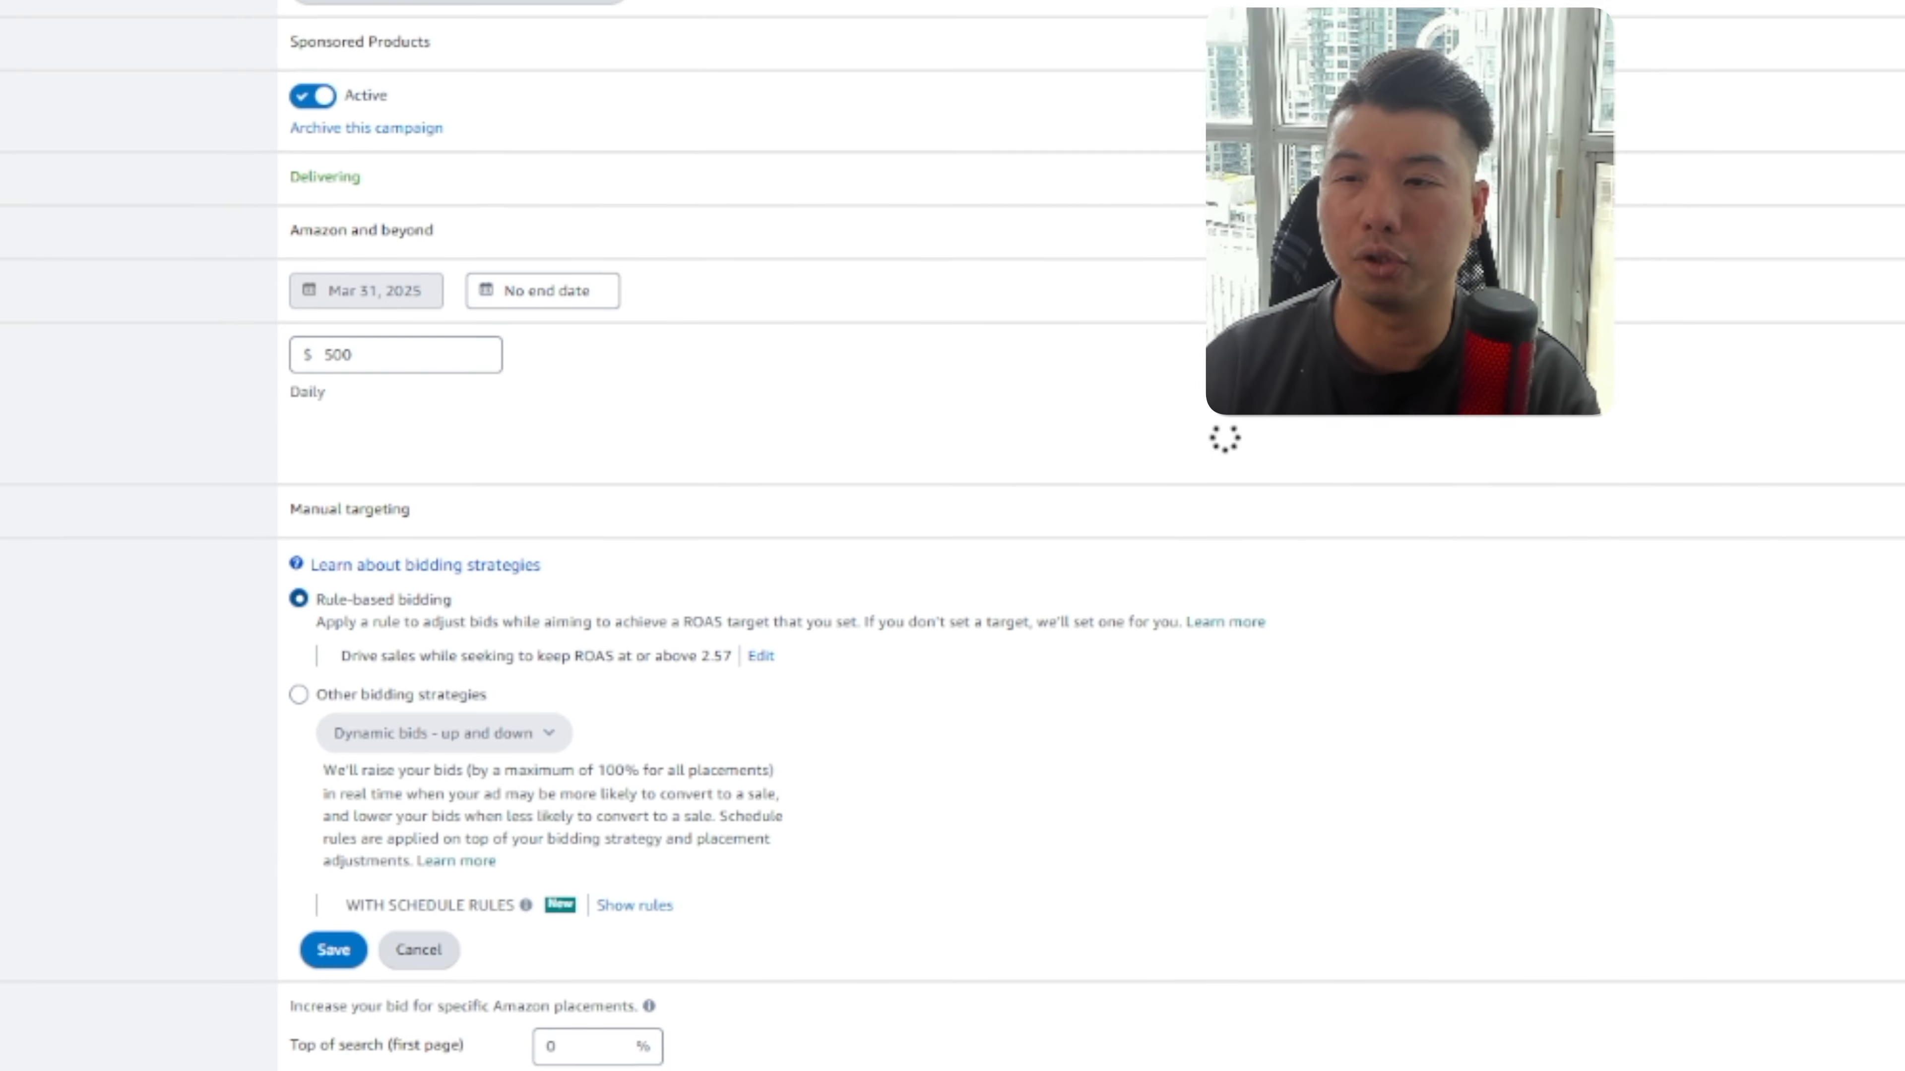
click(762, 447)
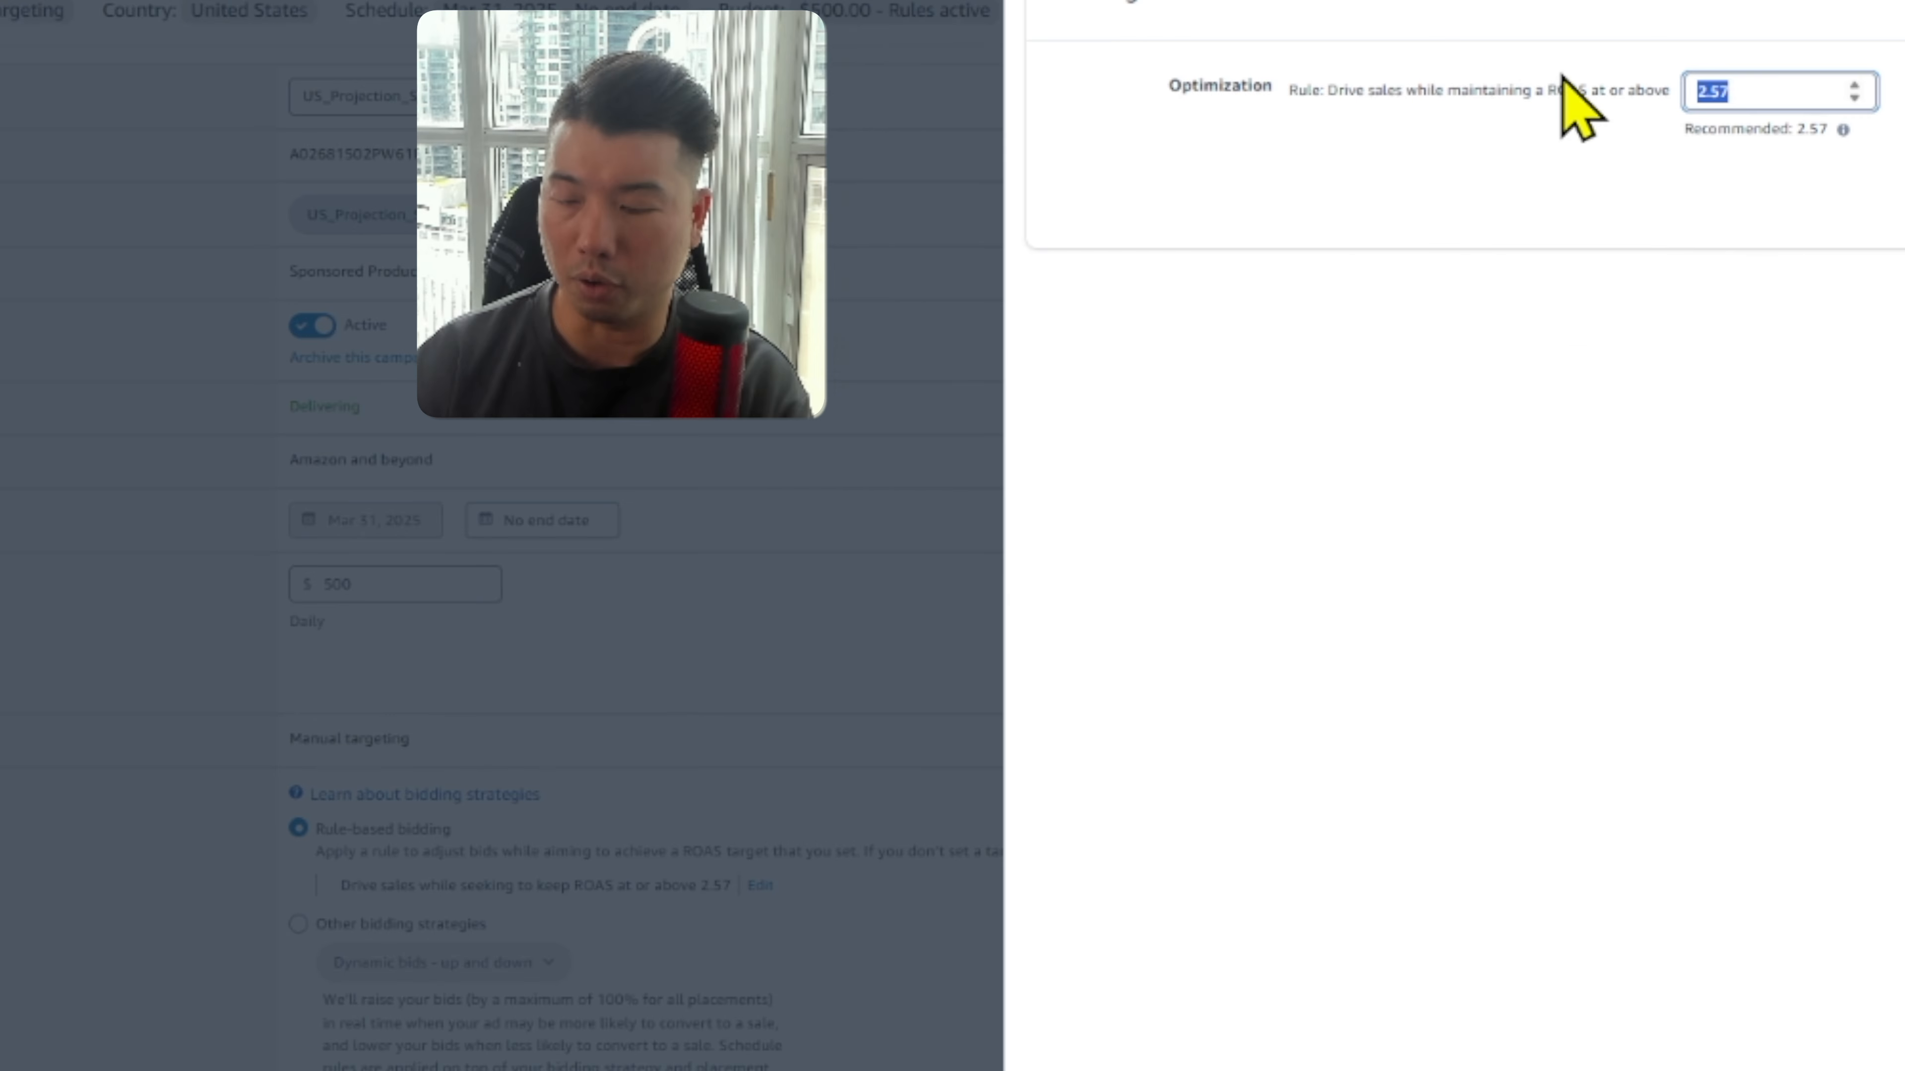
text(3)
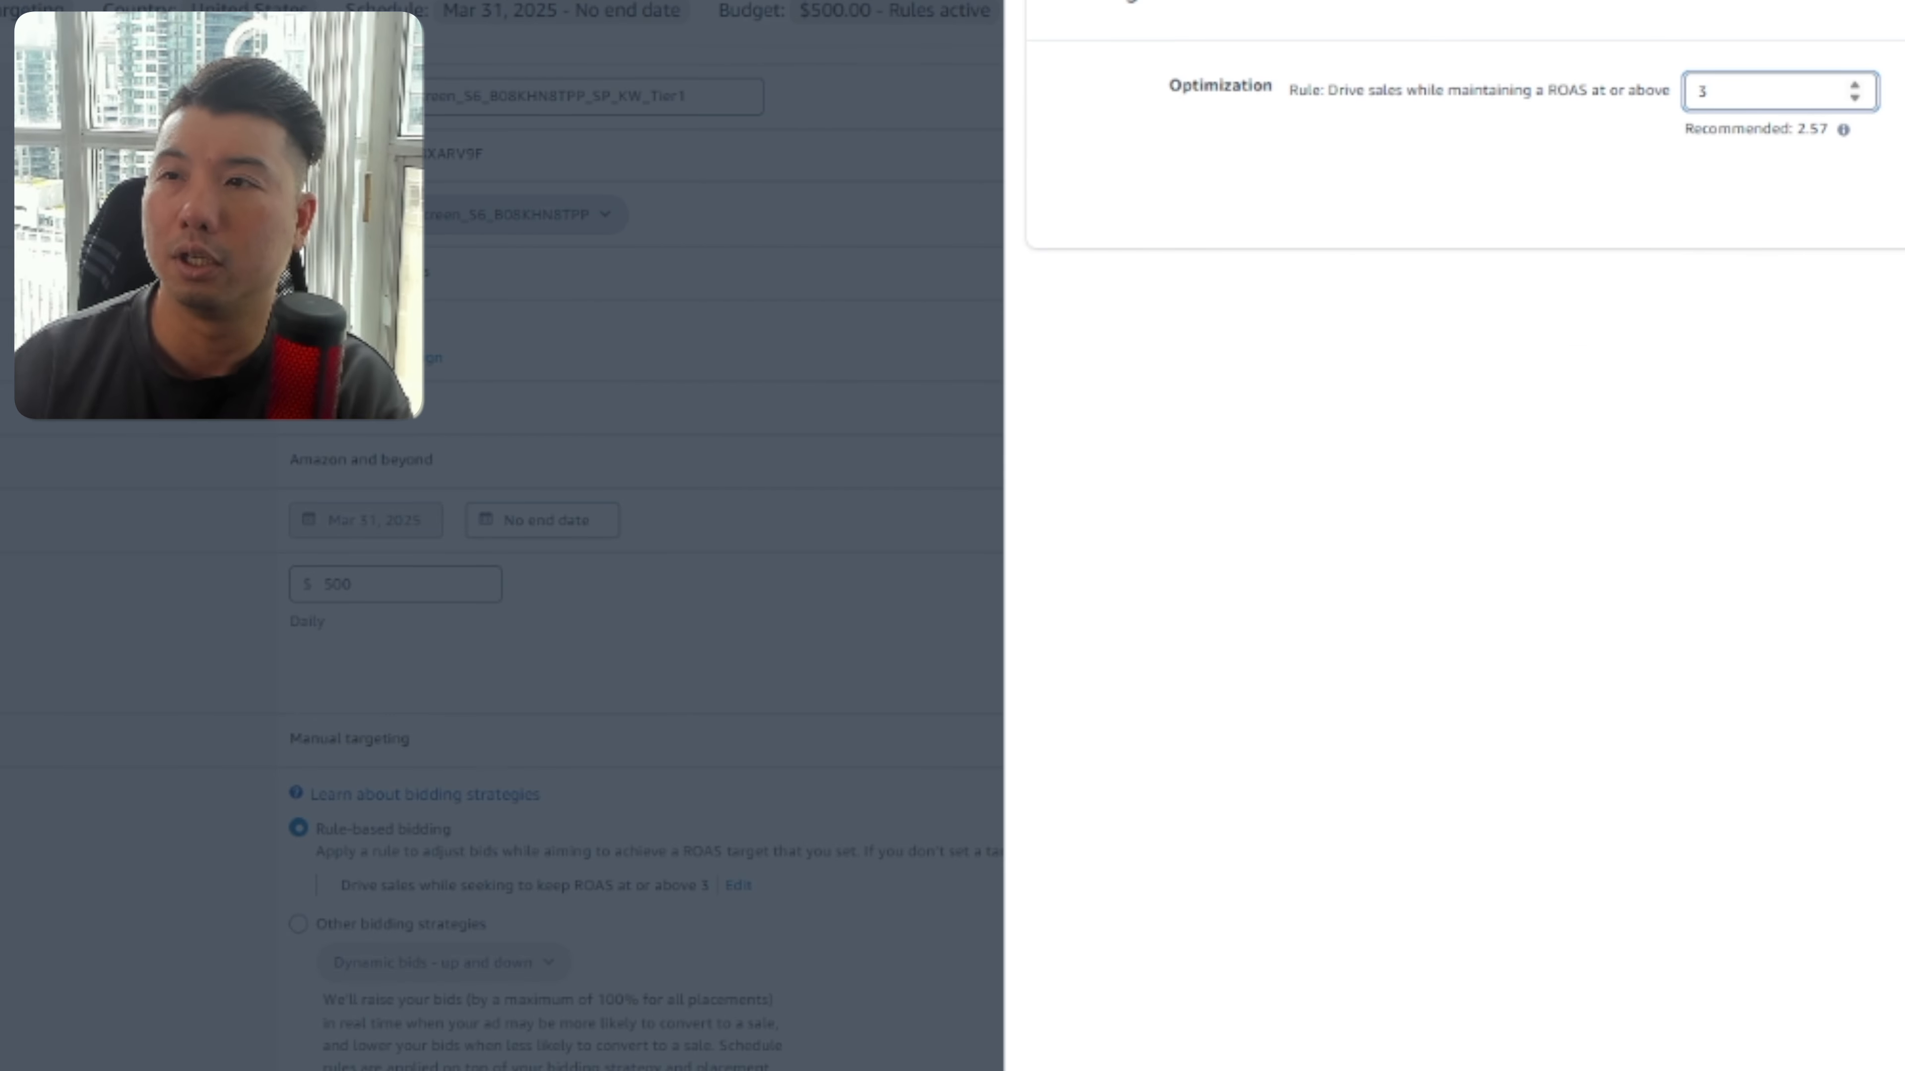
key(Return)
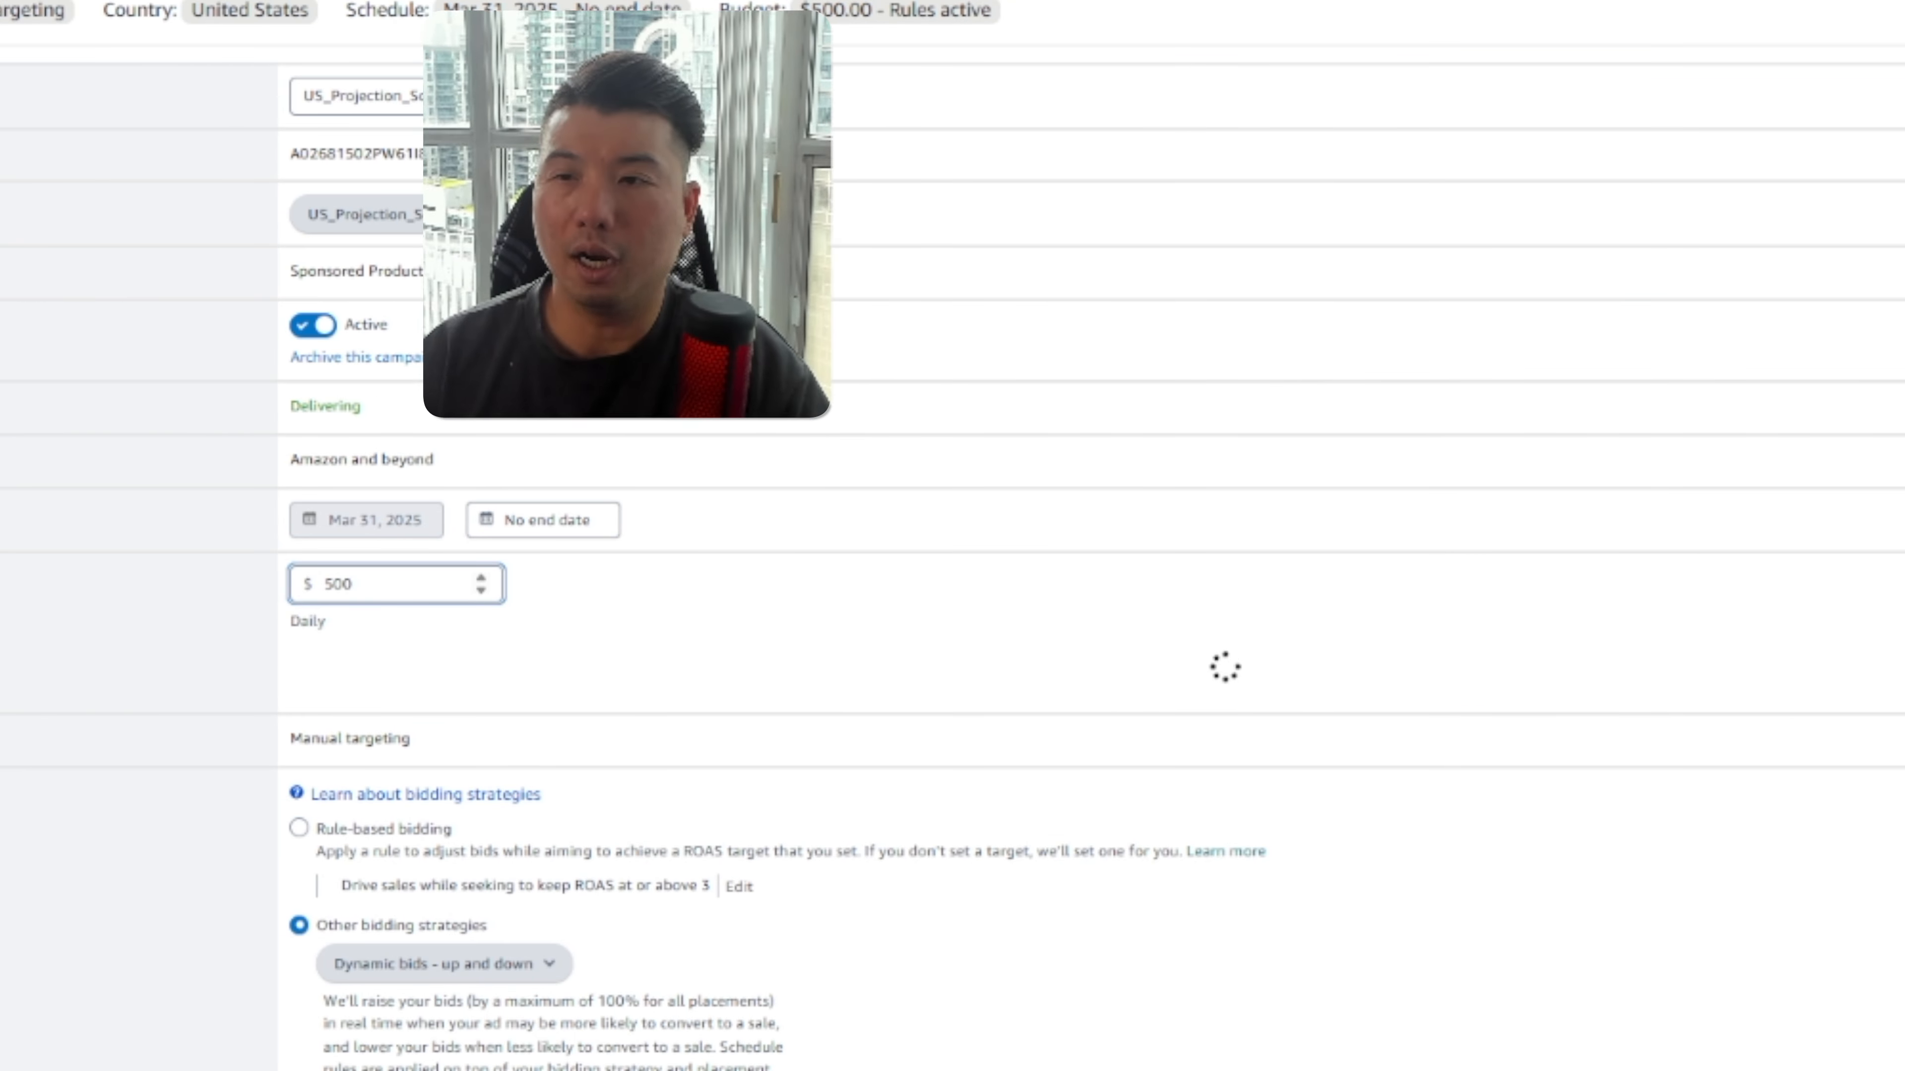
Step: Start a new daily schedule rule under the dynamic bids - up and down strategy, running from 6:00 PM to 11:00 PM
scroll(872, 438, down, 5)
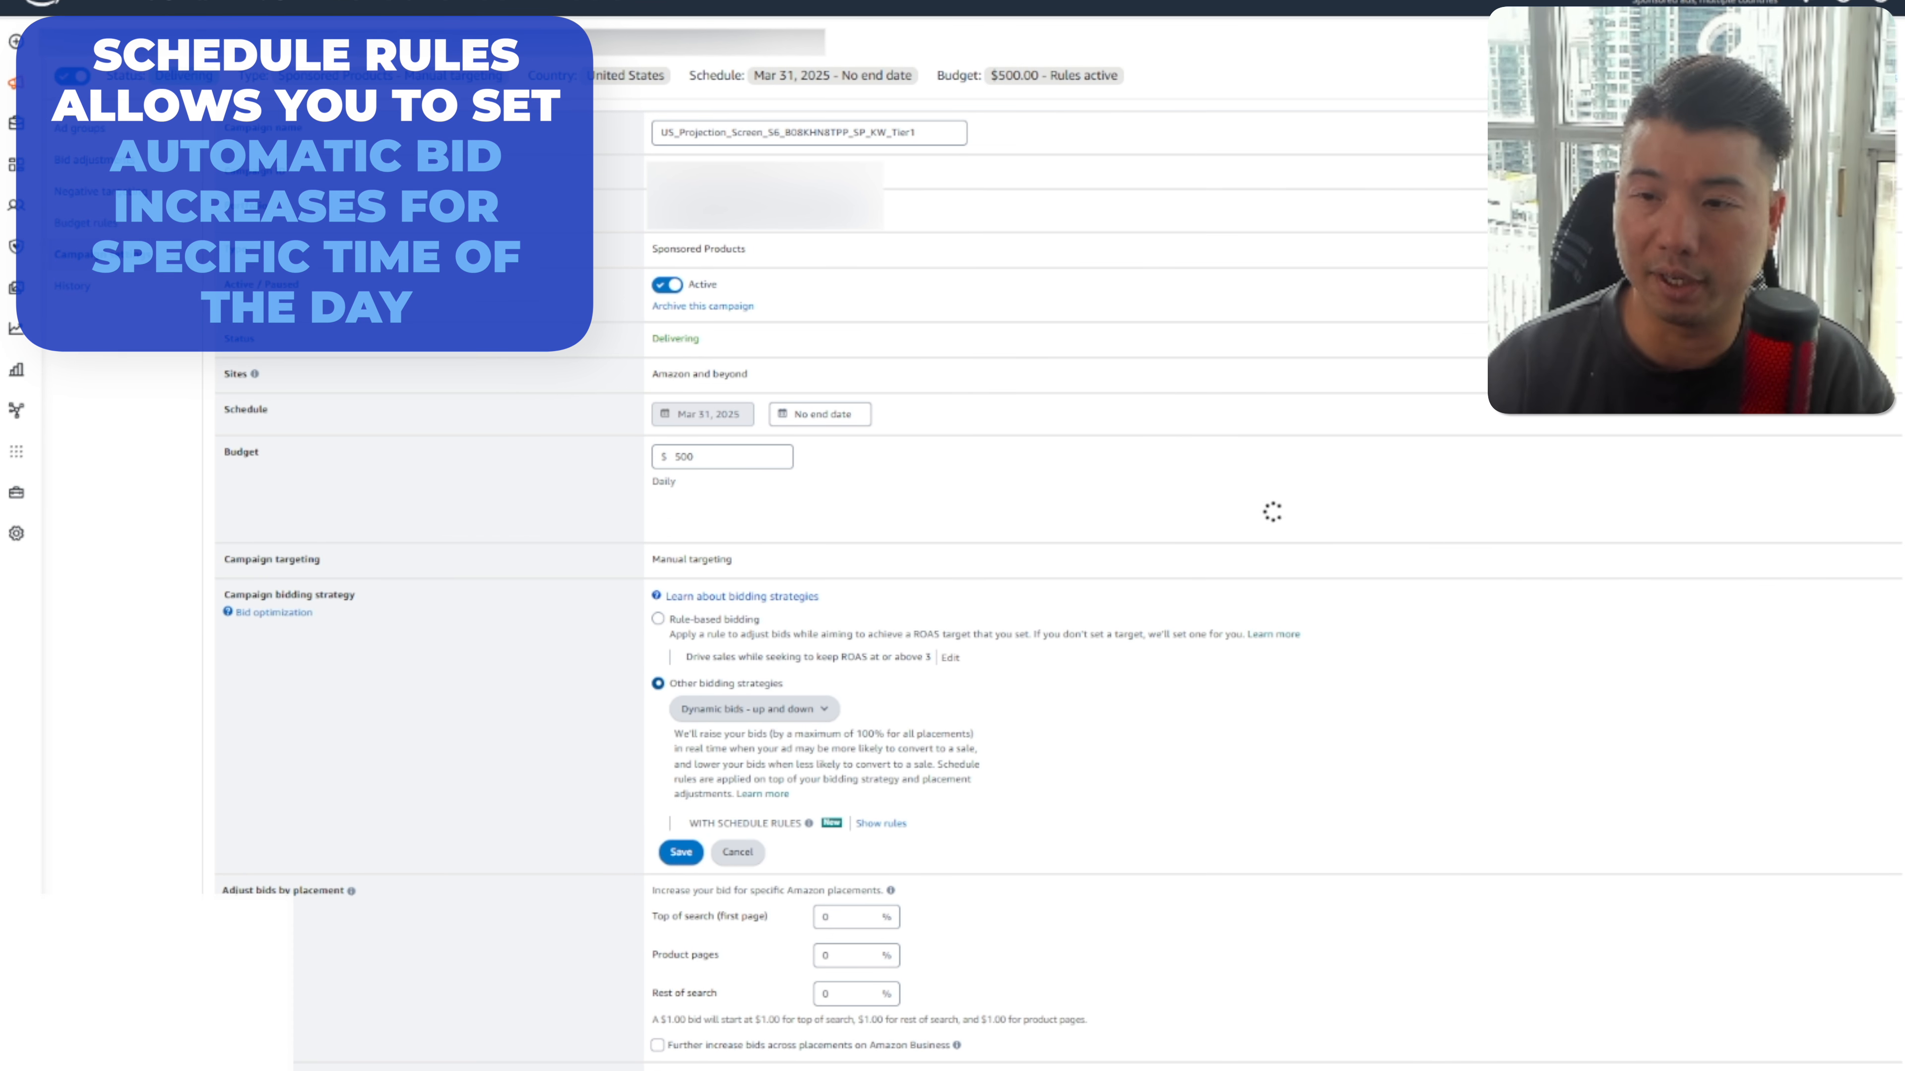
click(881, 823)
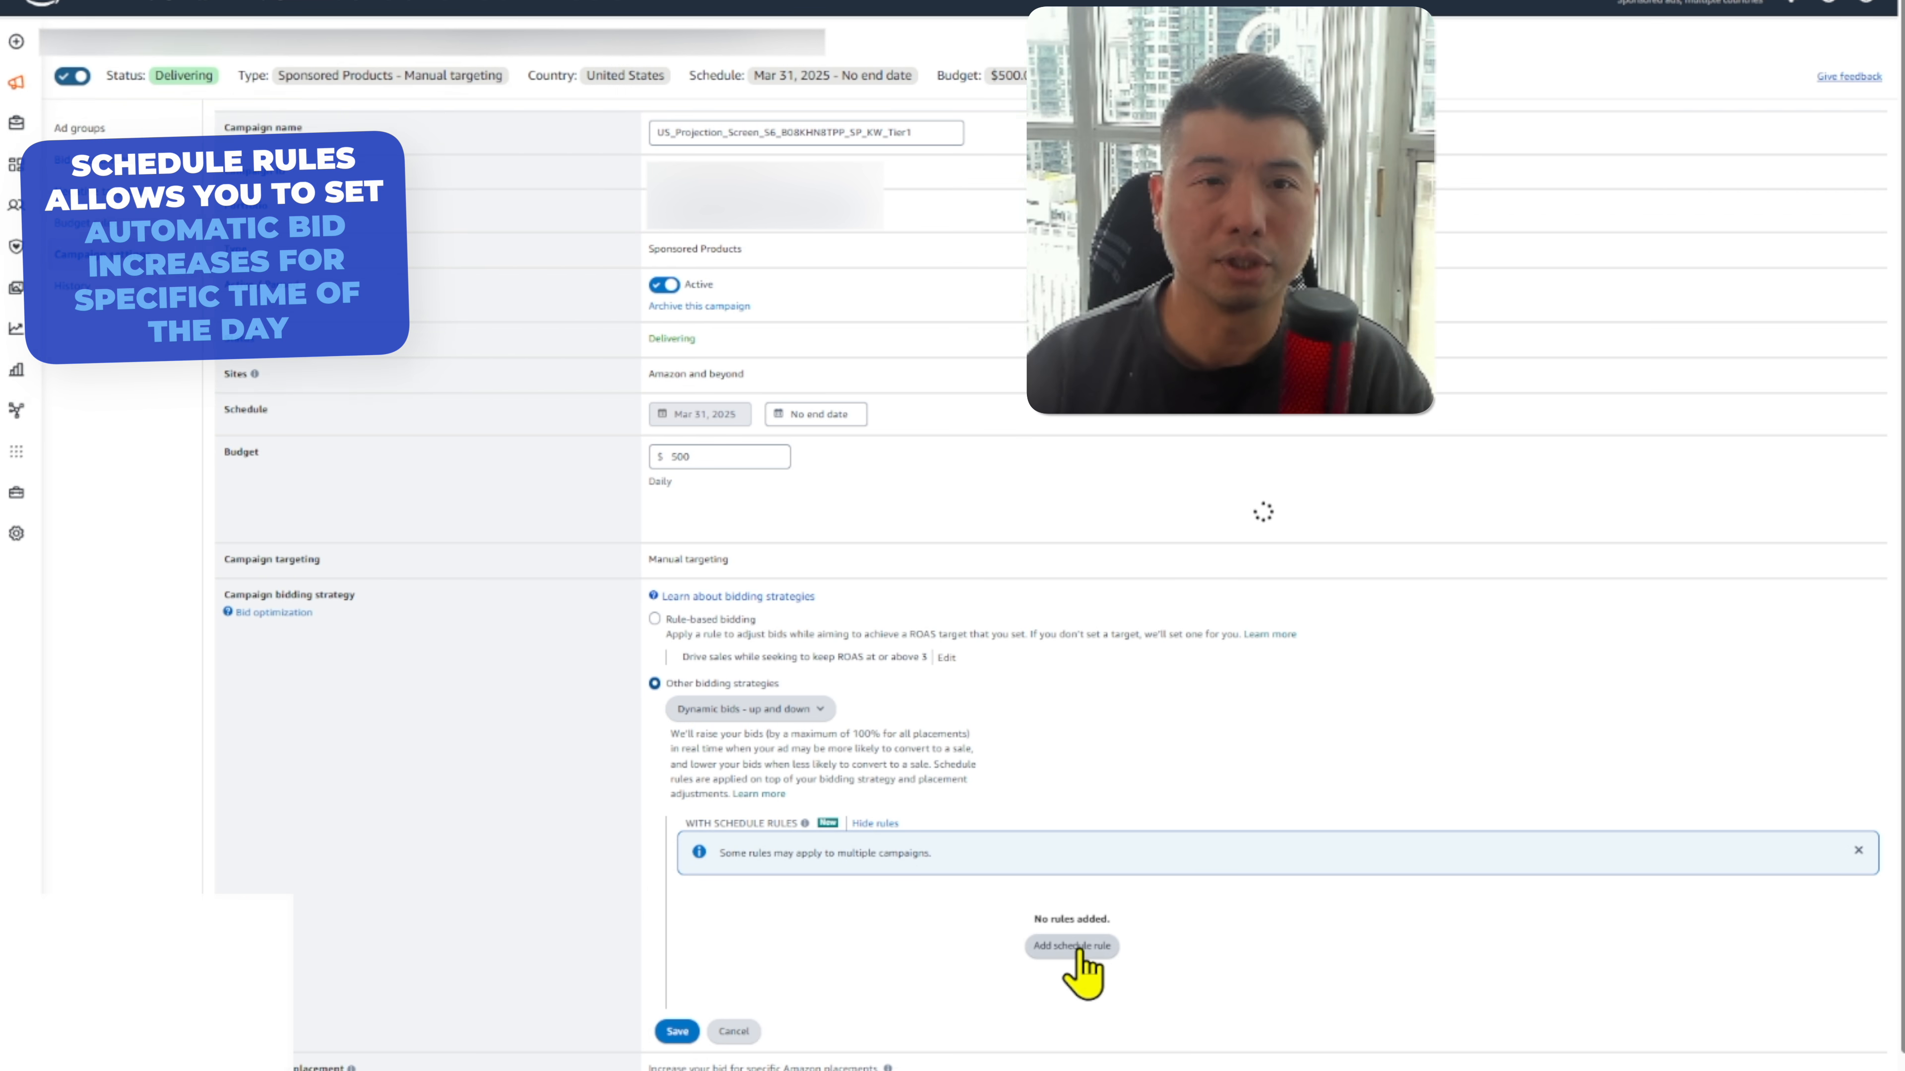
scroll(1084, 969, down, 2)
click(1068, 773)
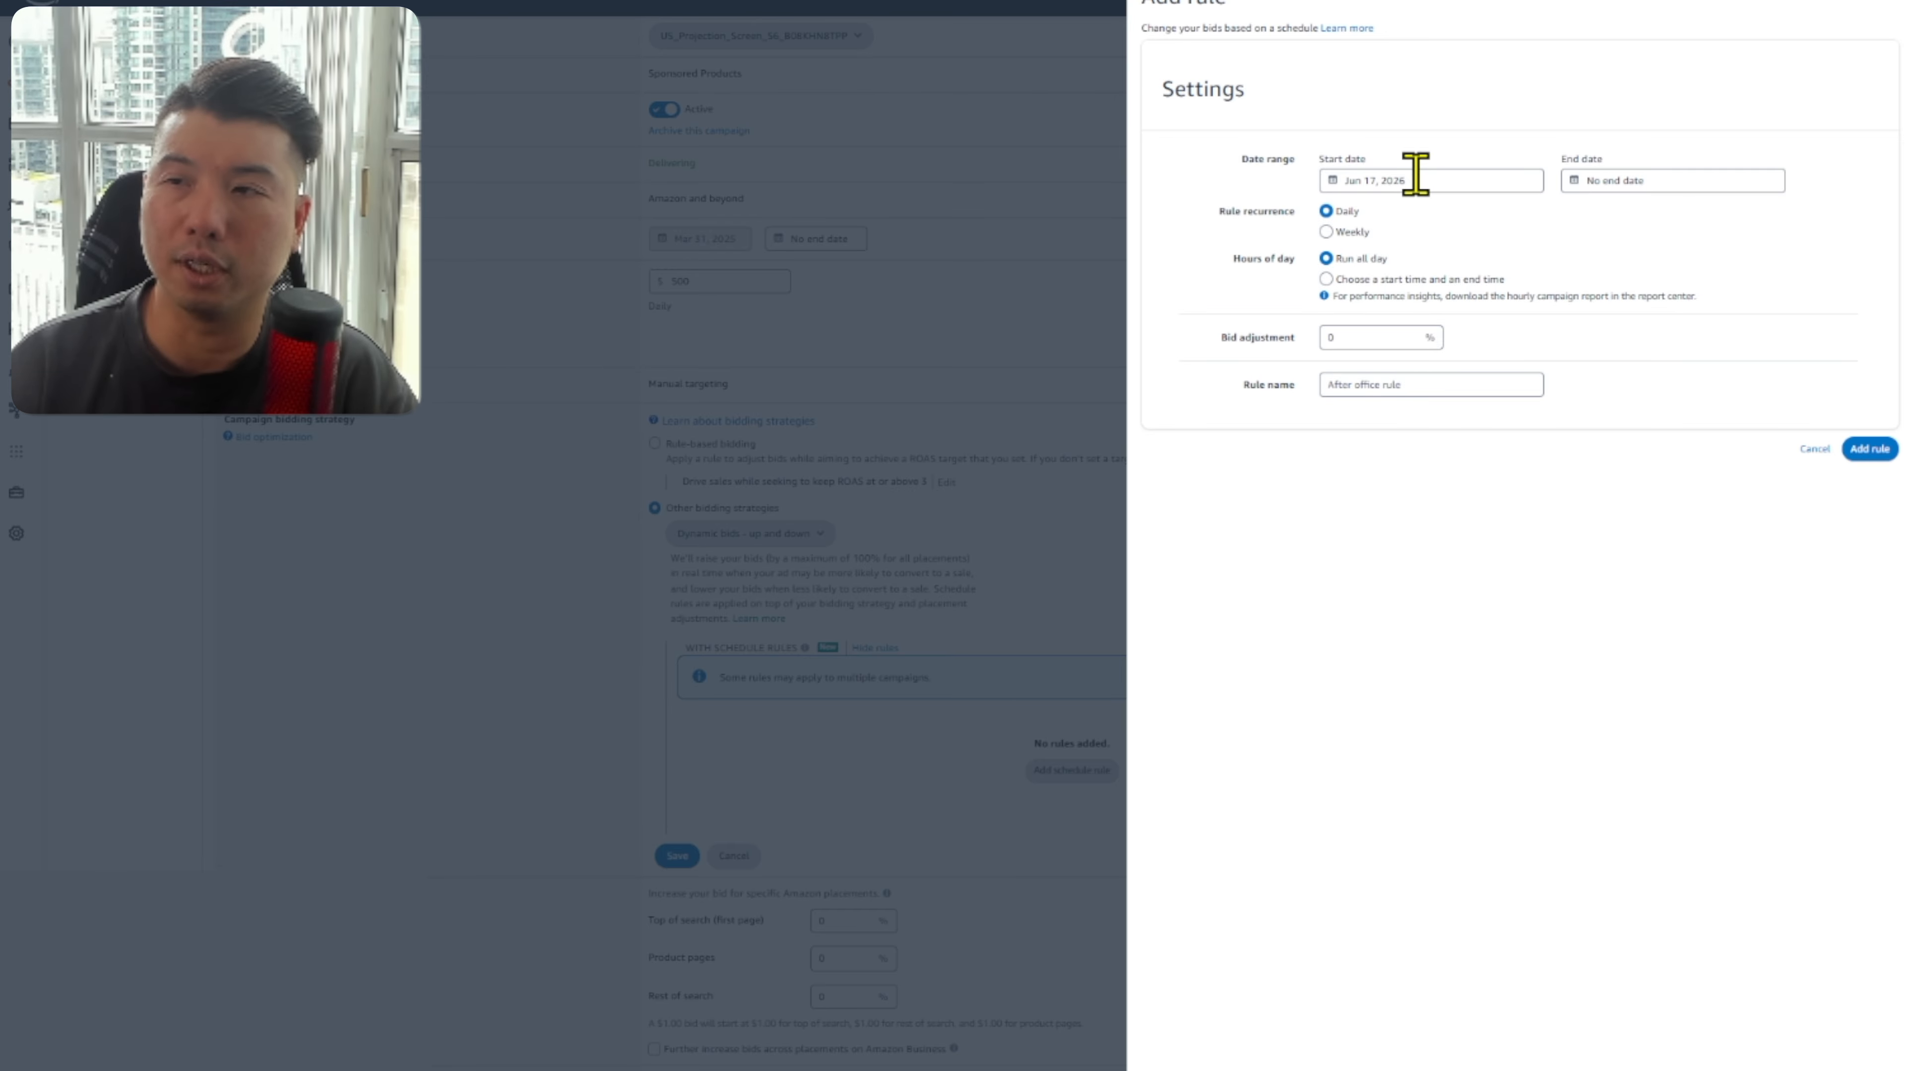
click(1365, 281)
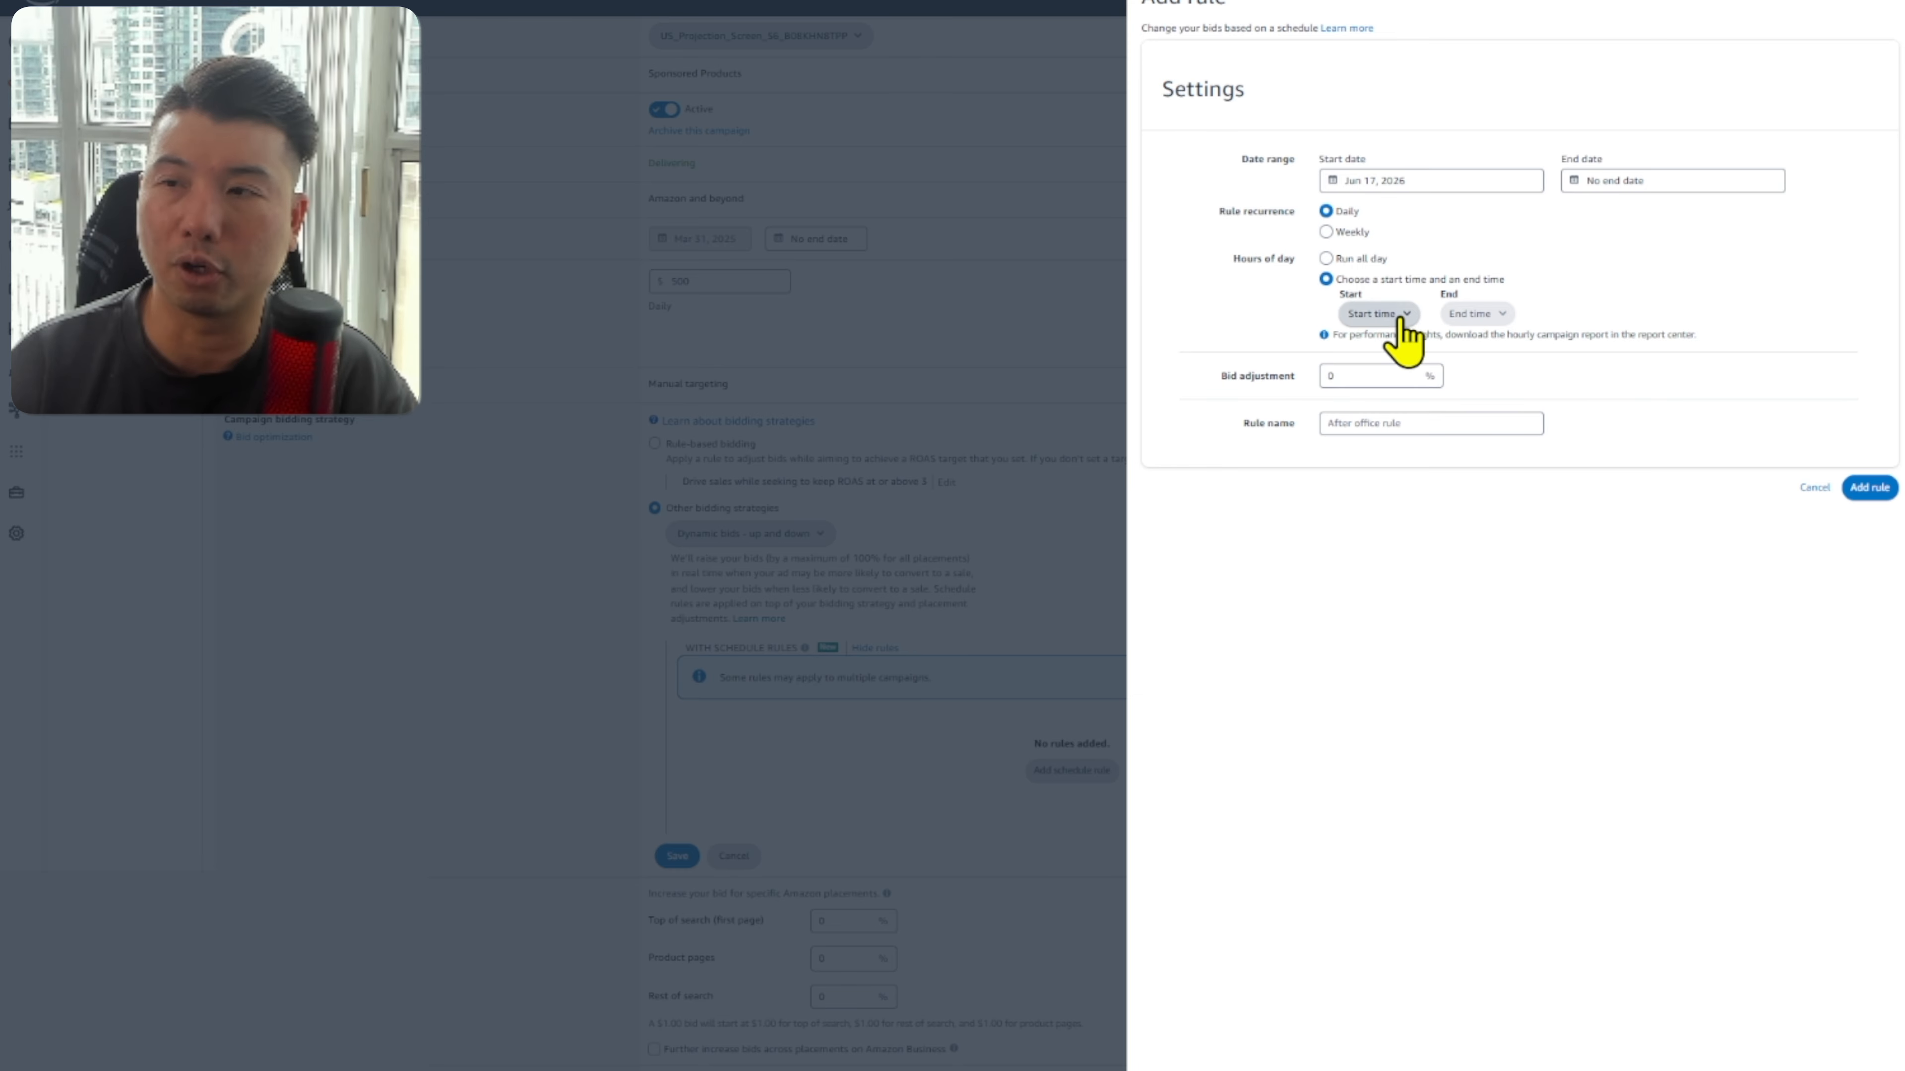
click(1393, 313)
scroll(1437, 540, down, 5)
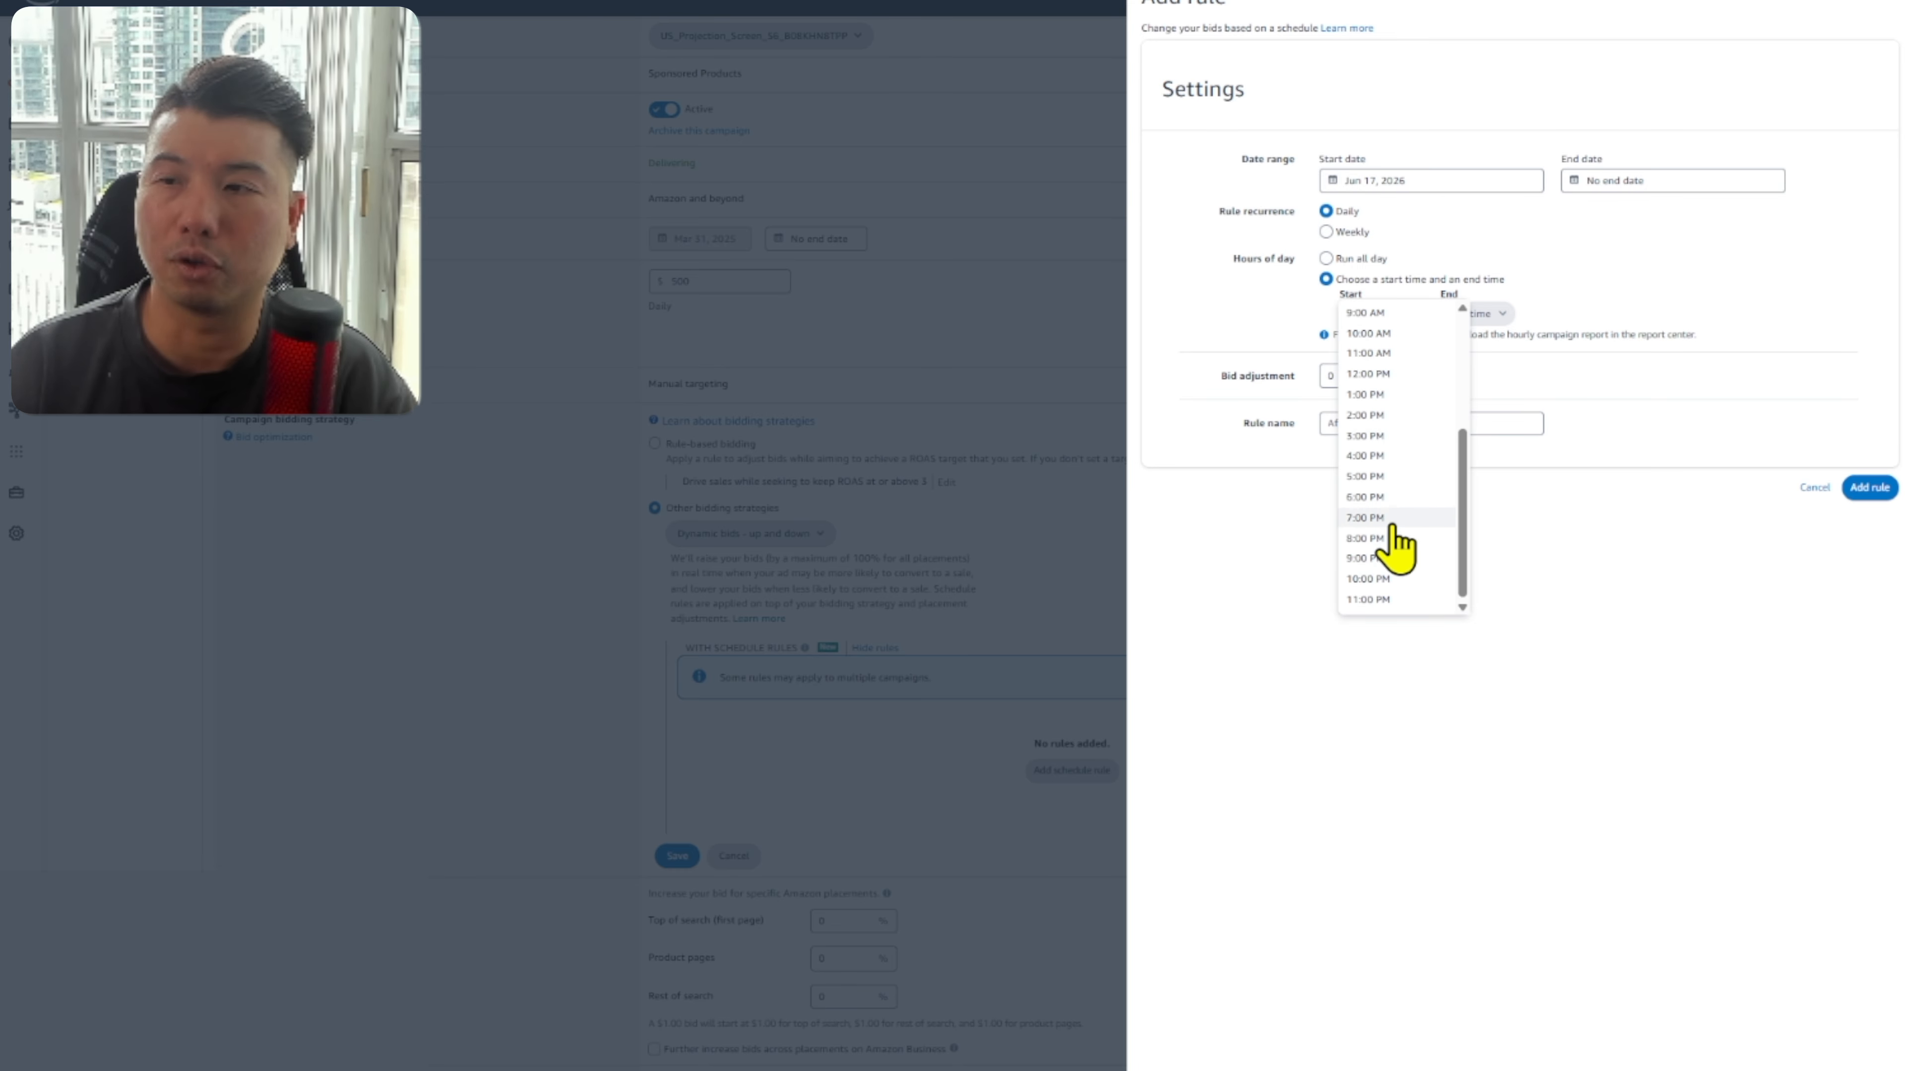
click(1364, 497)
click(1471, 314)
scroll(1504, 417, down, 5)
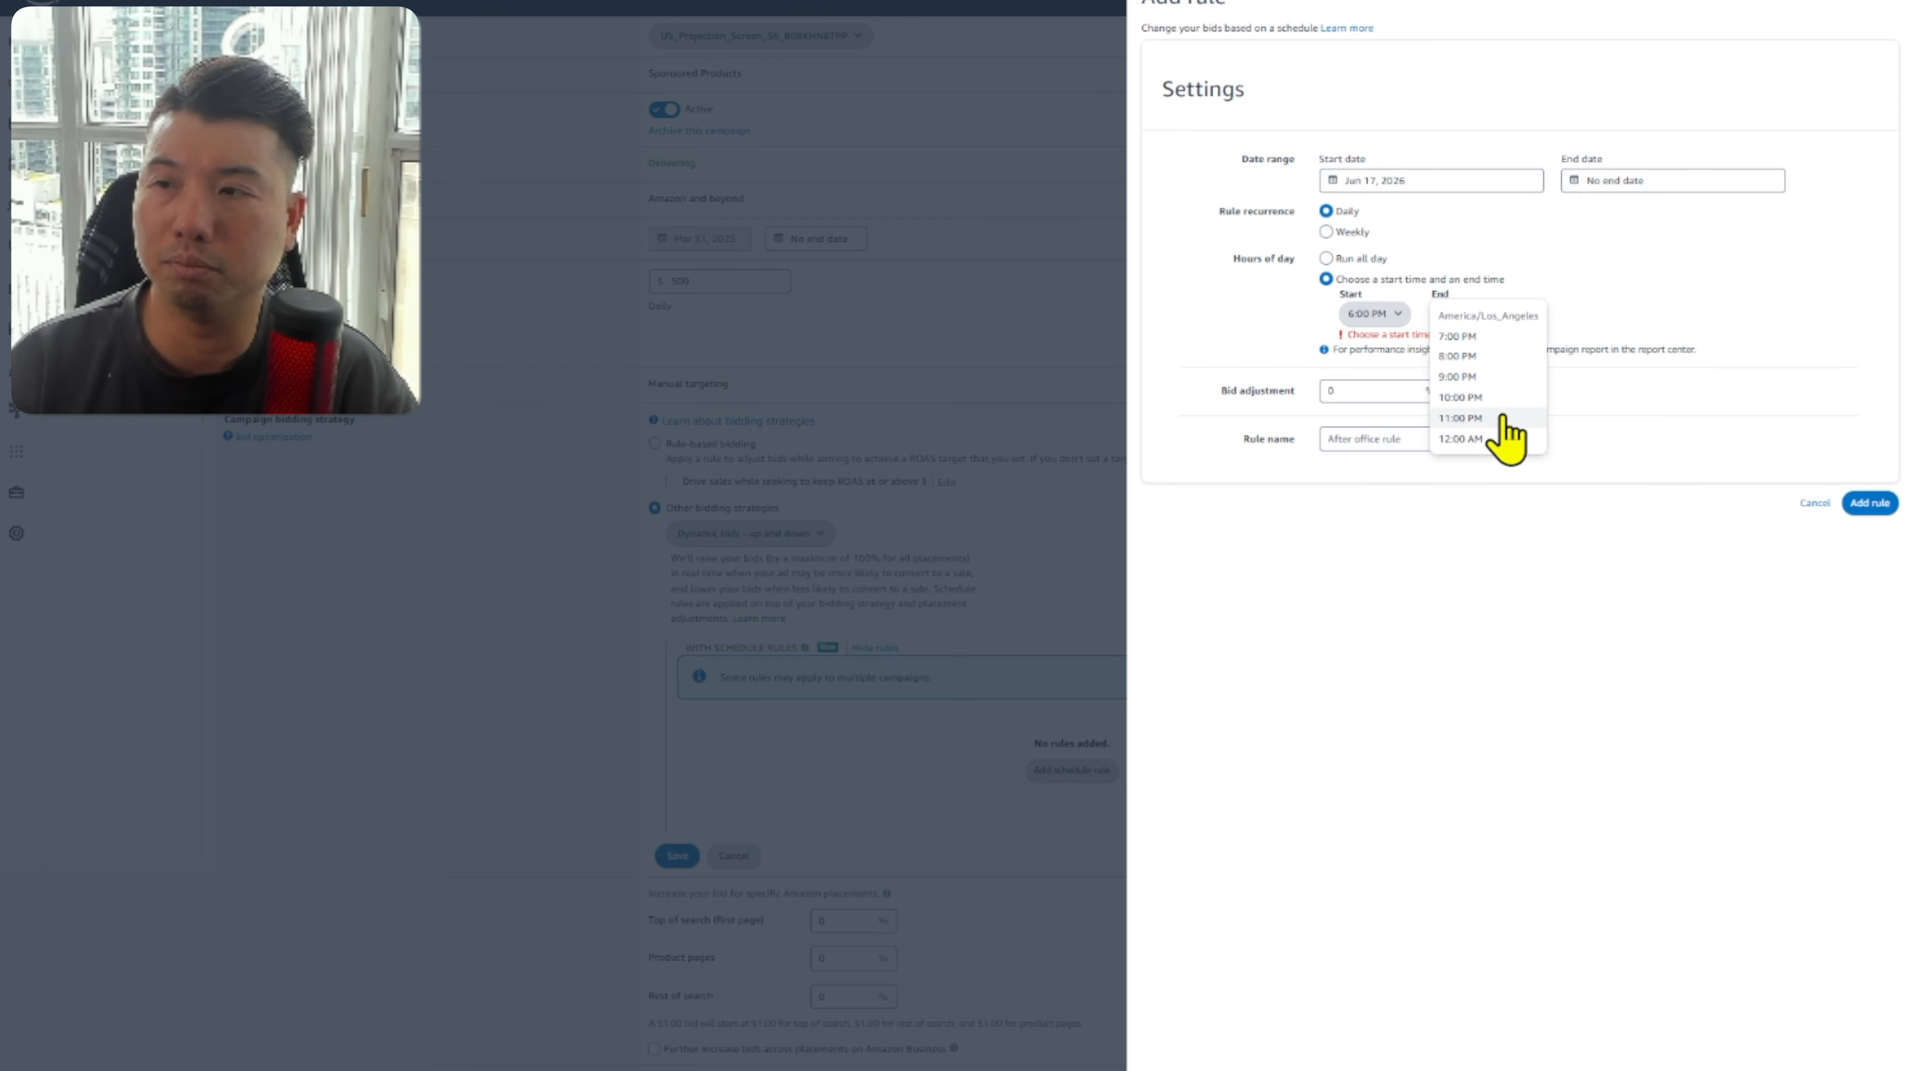
click(1504, 429)
Step: Set the schedule rule's bid adjustment to 30%, name it "After office rule" and add it to the campaign
click(1237, 378)
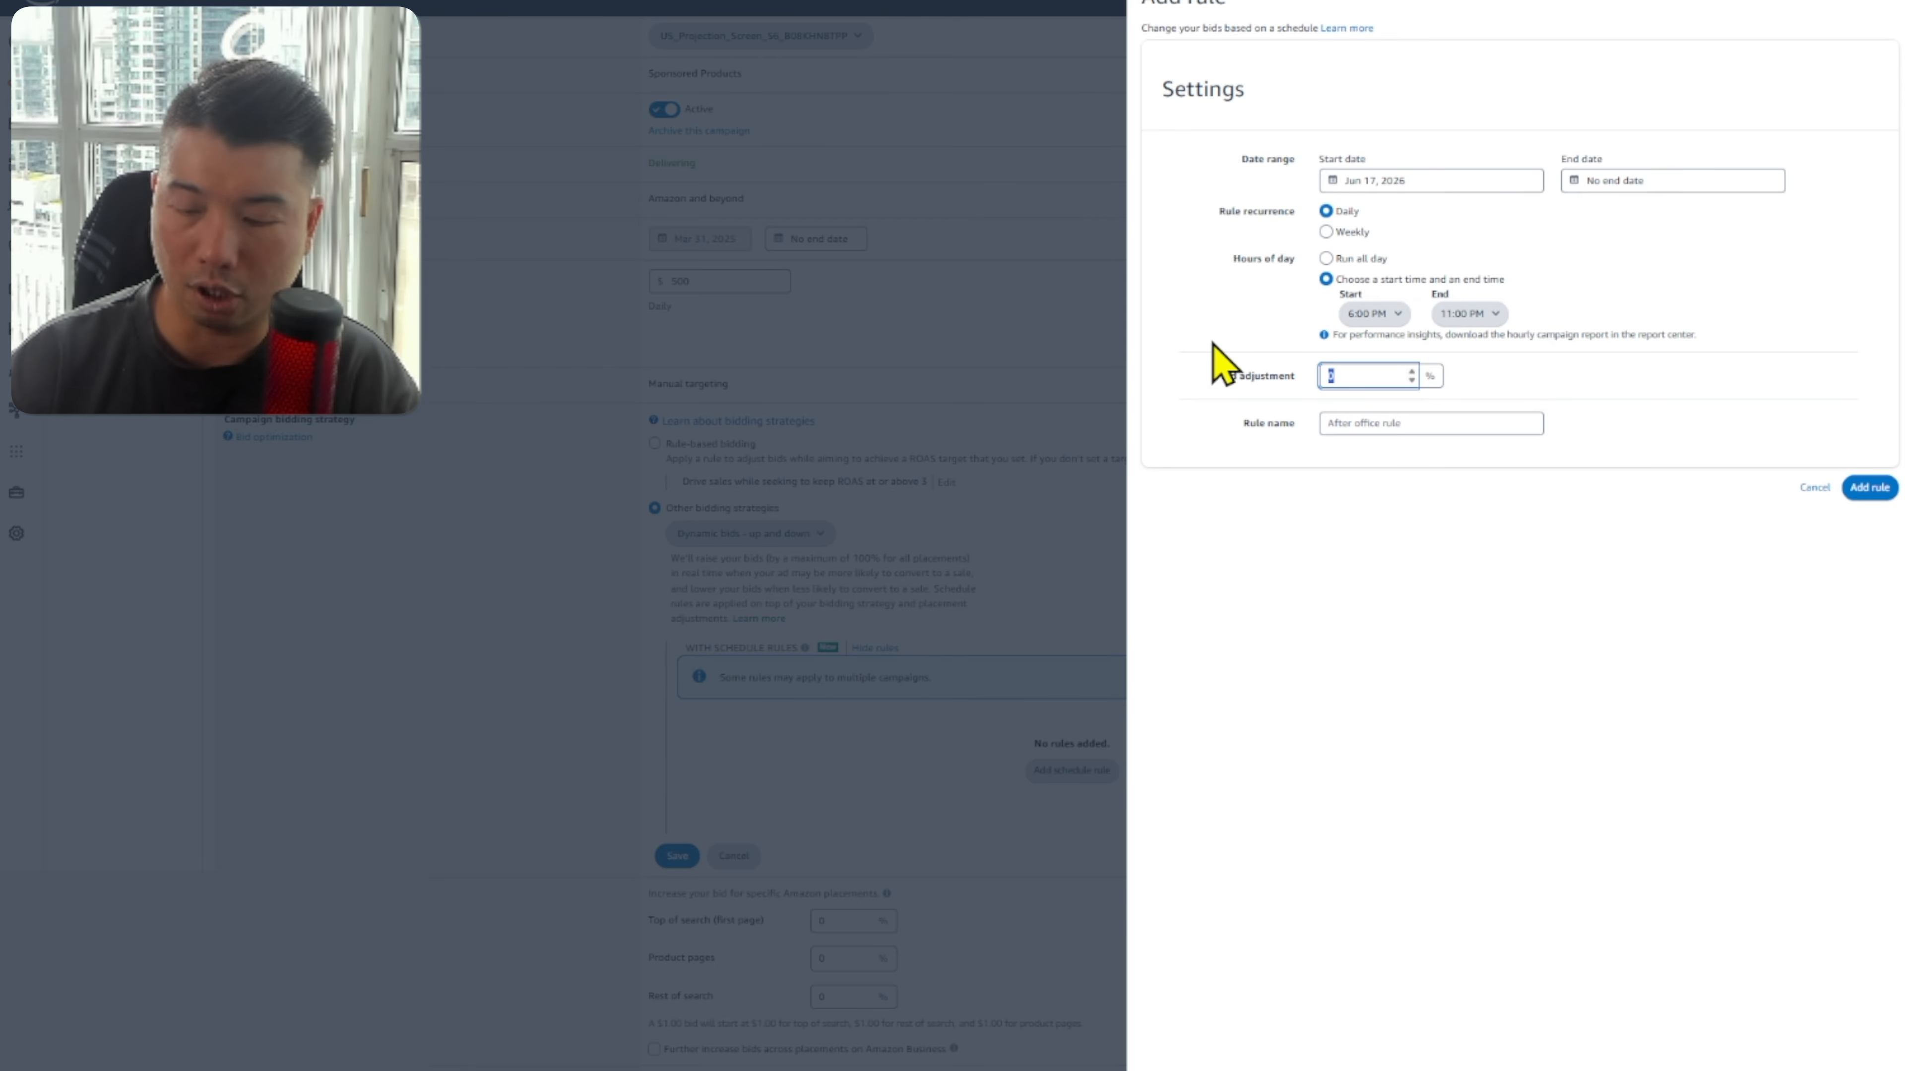
click(1443, 424)
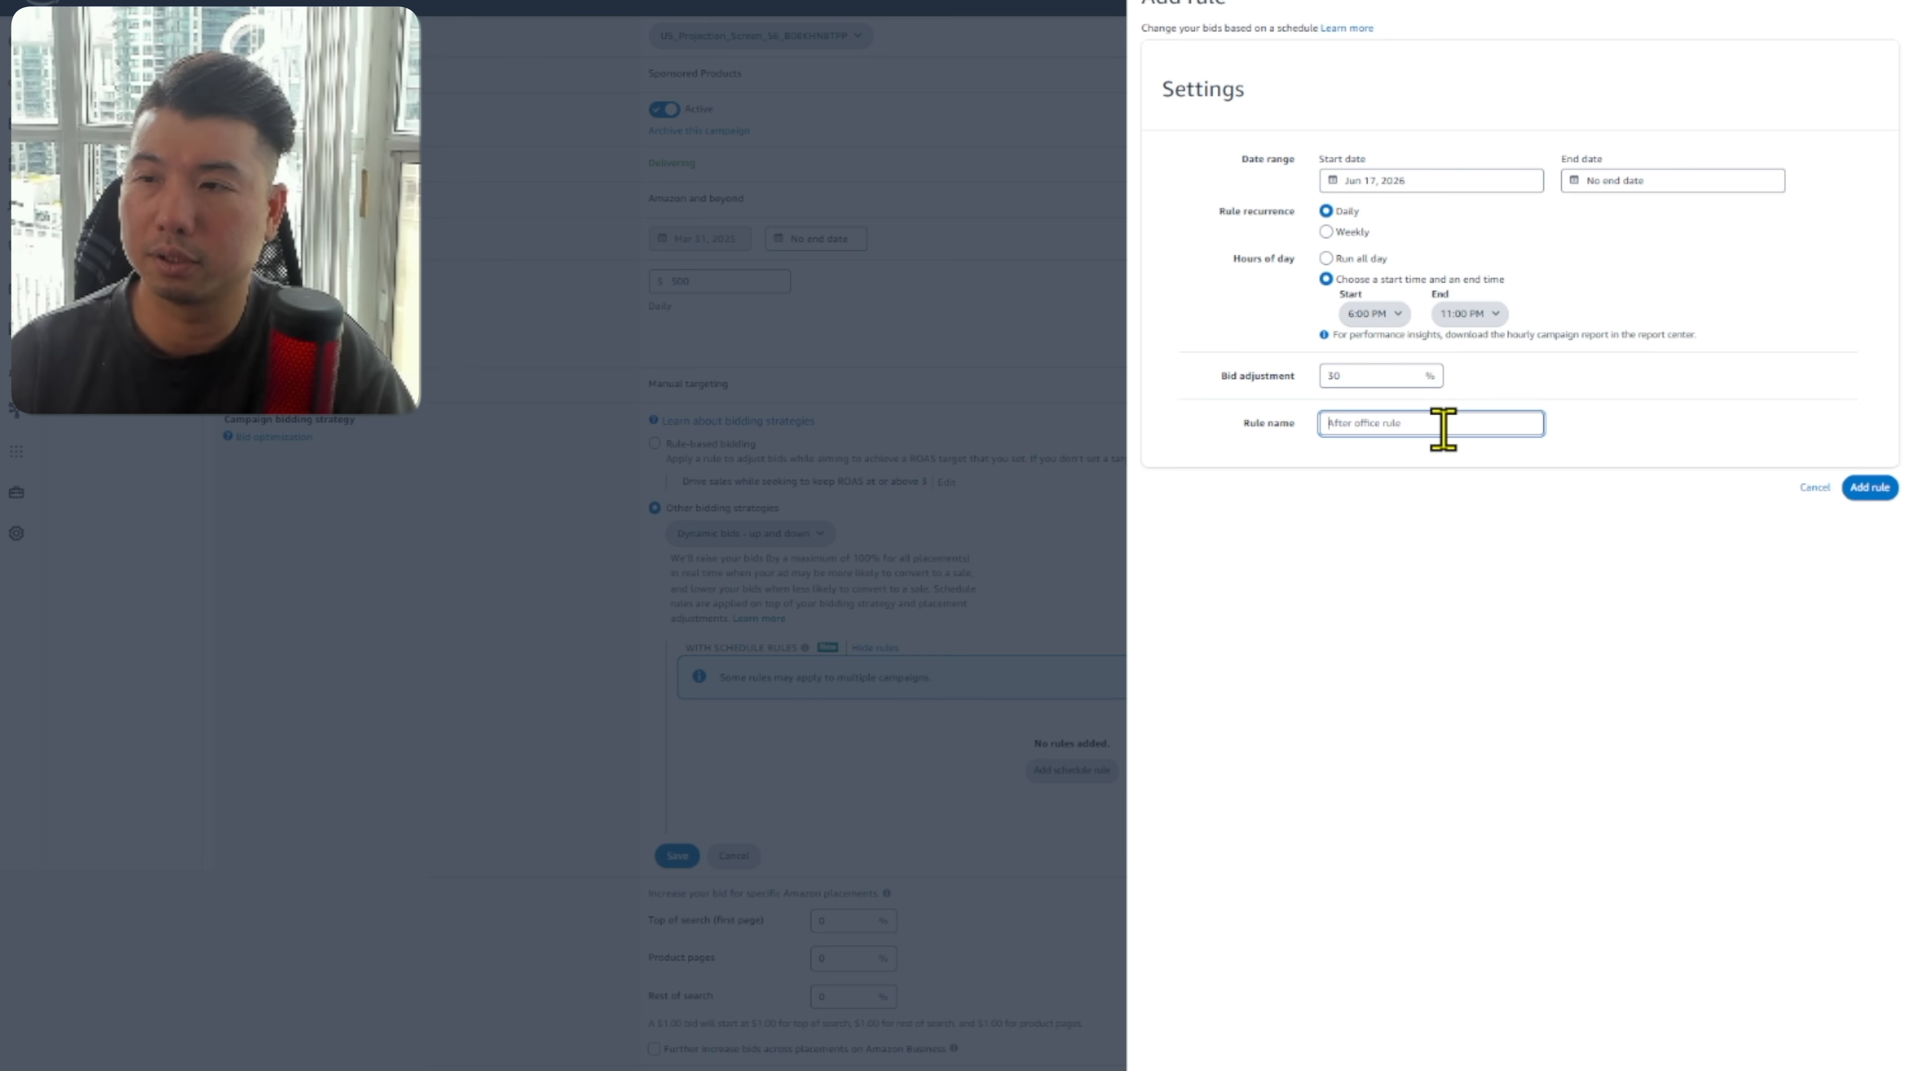
text(After o)
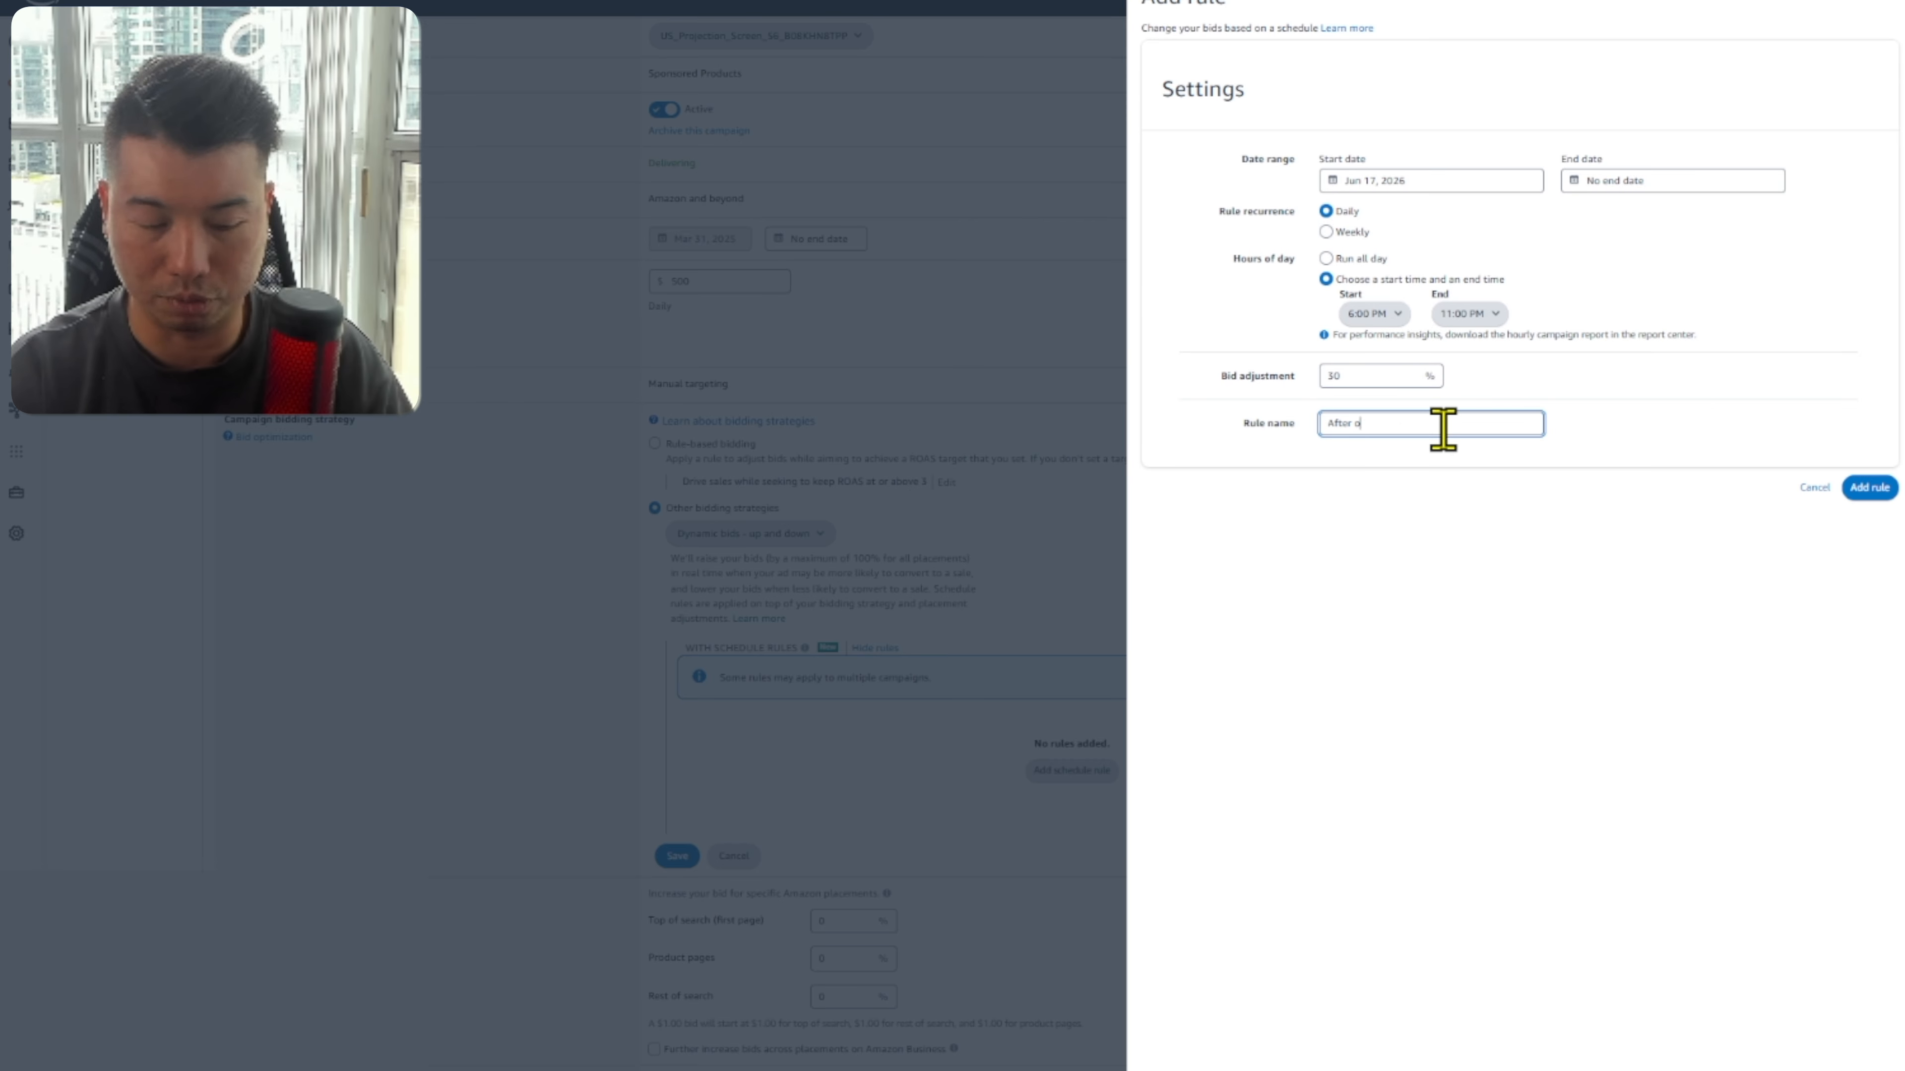
text(ffice rule)
click(1869, 488)
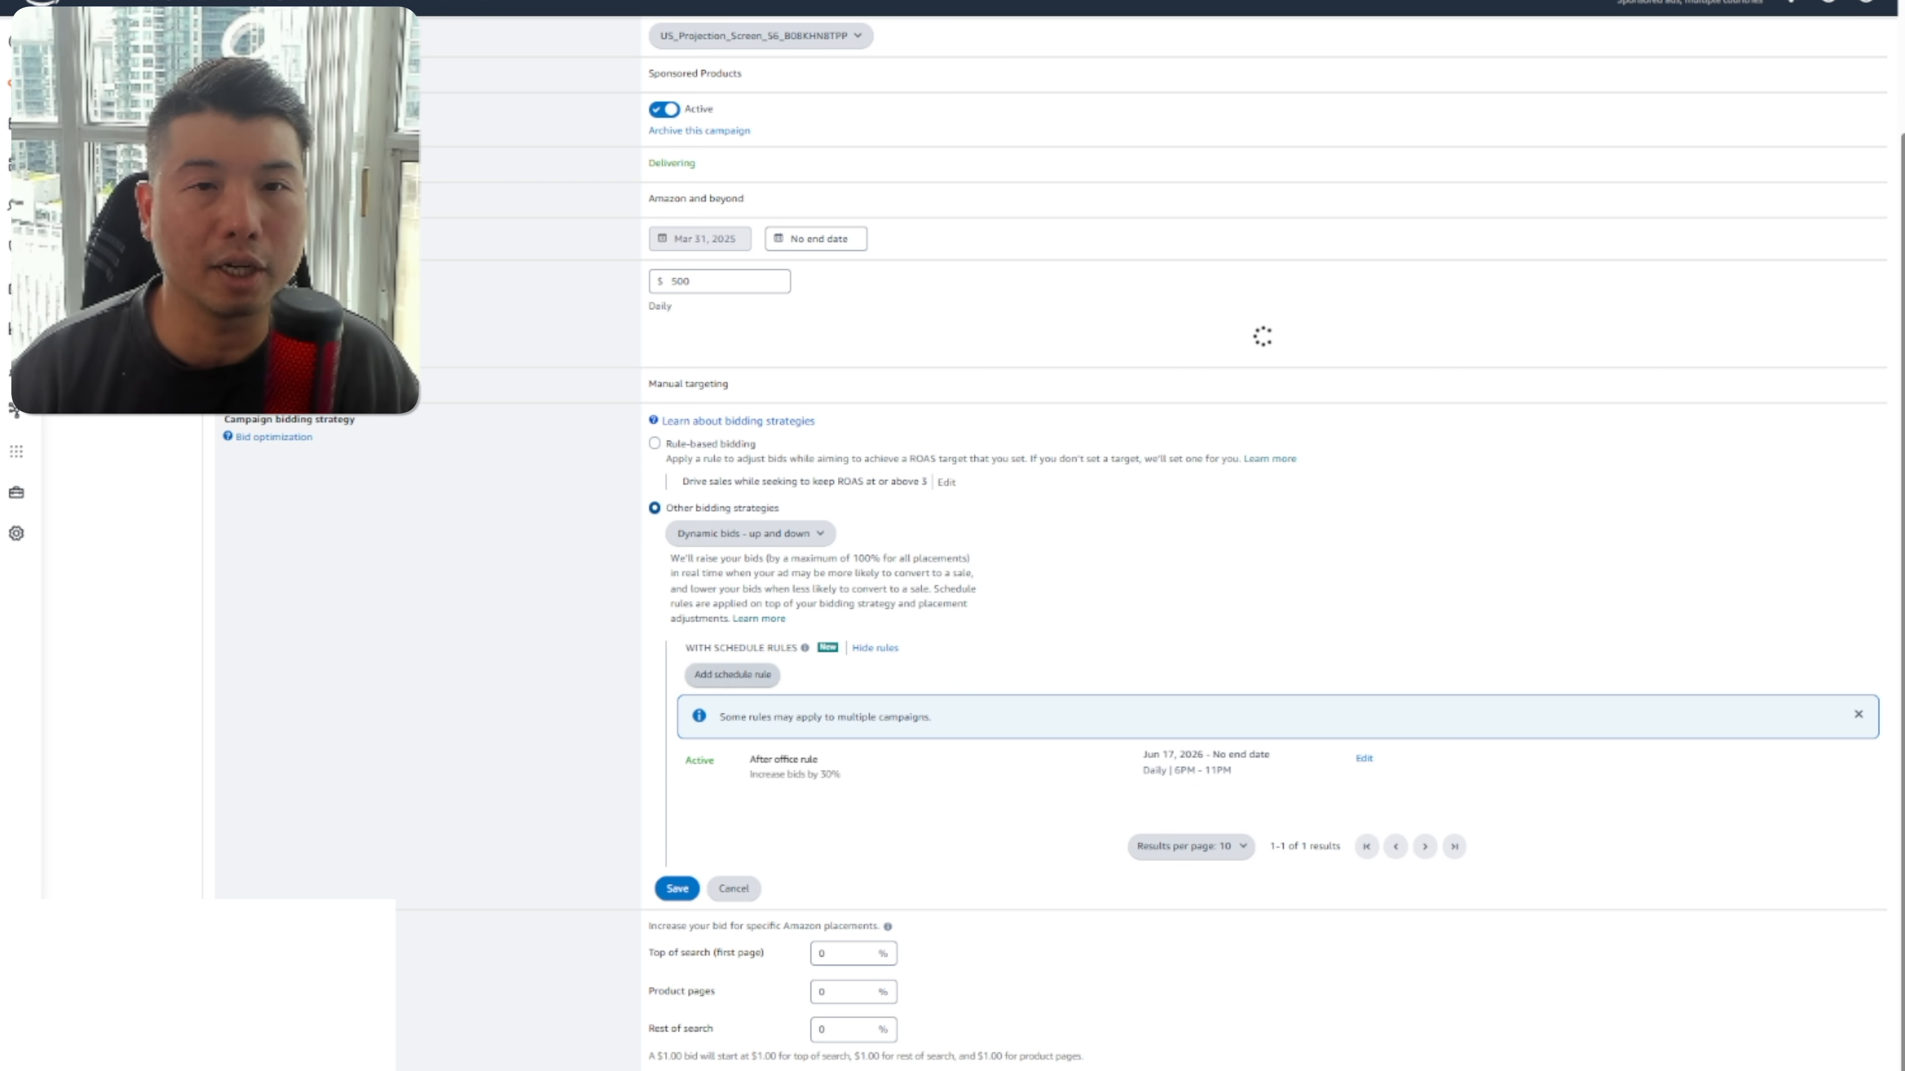
click(733, 674)
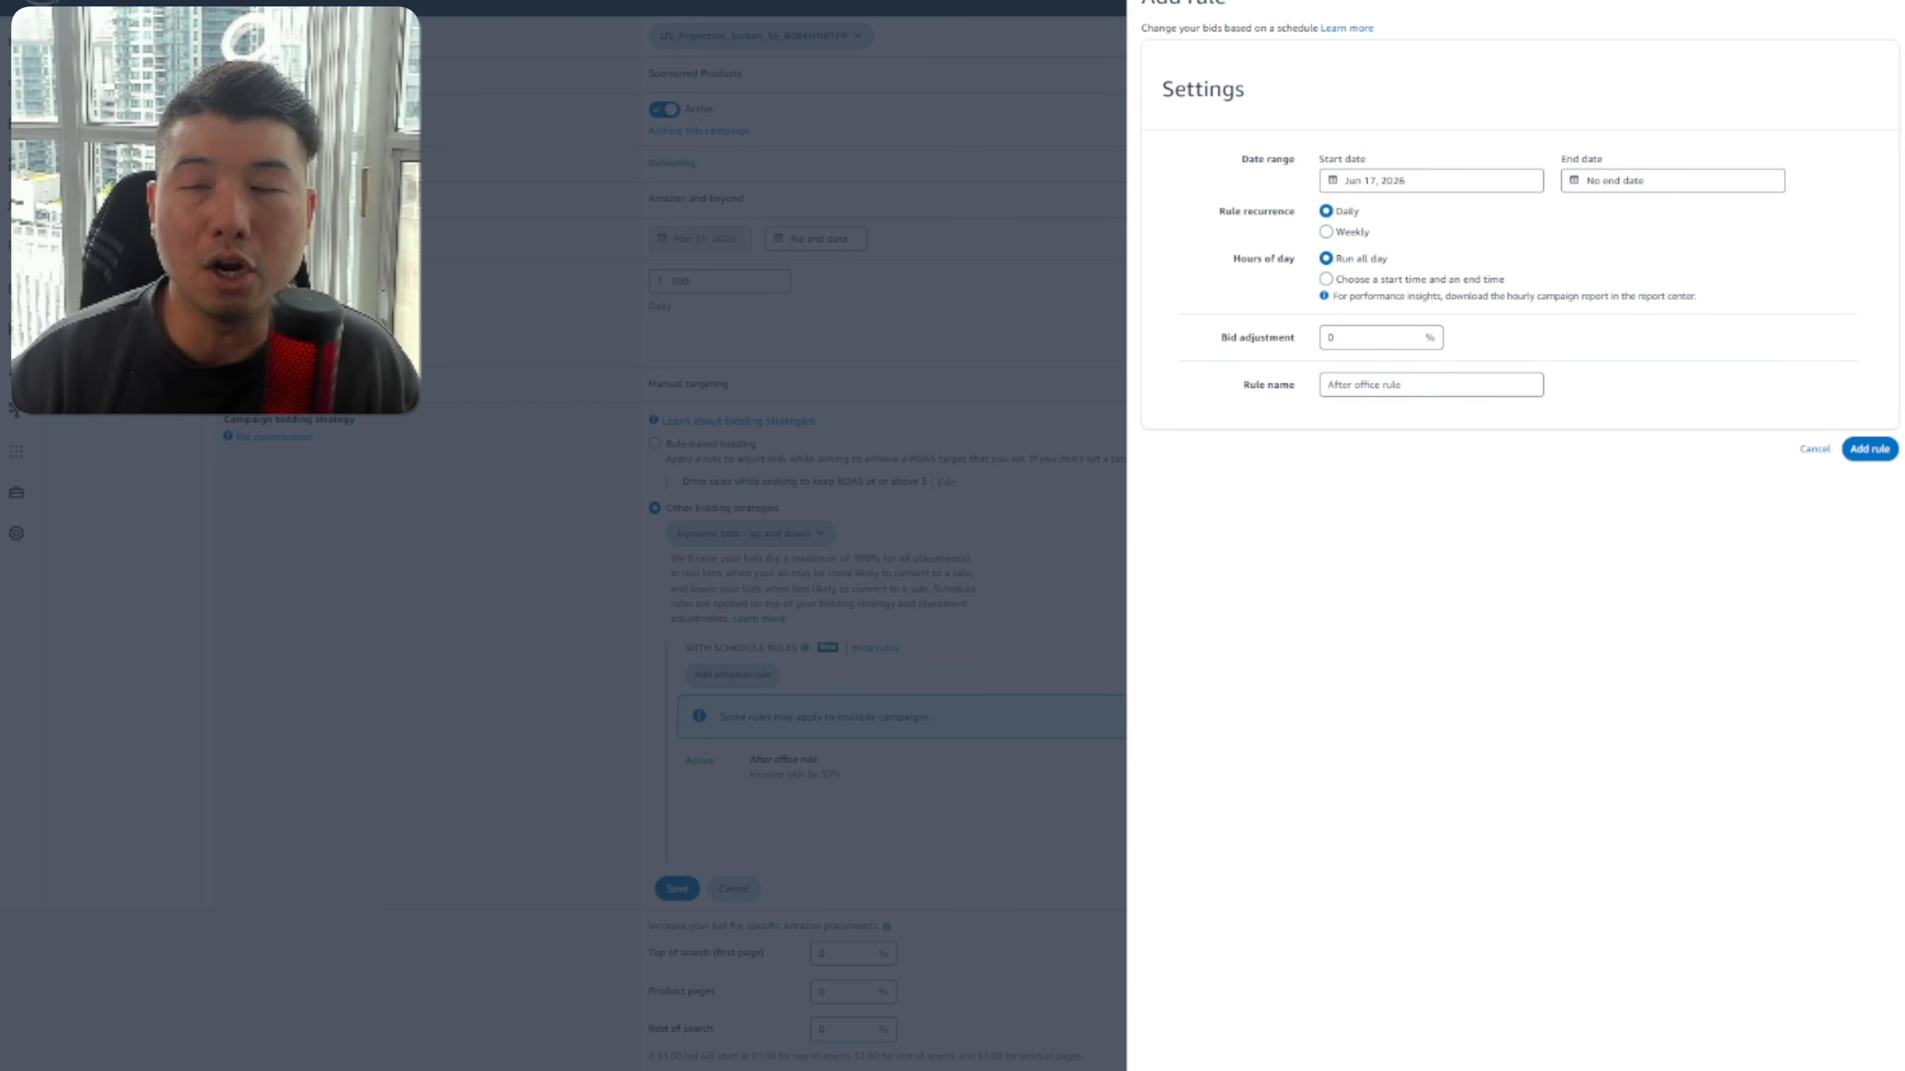
click(1114, 3)
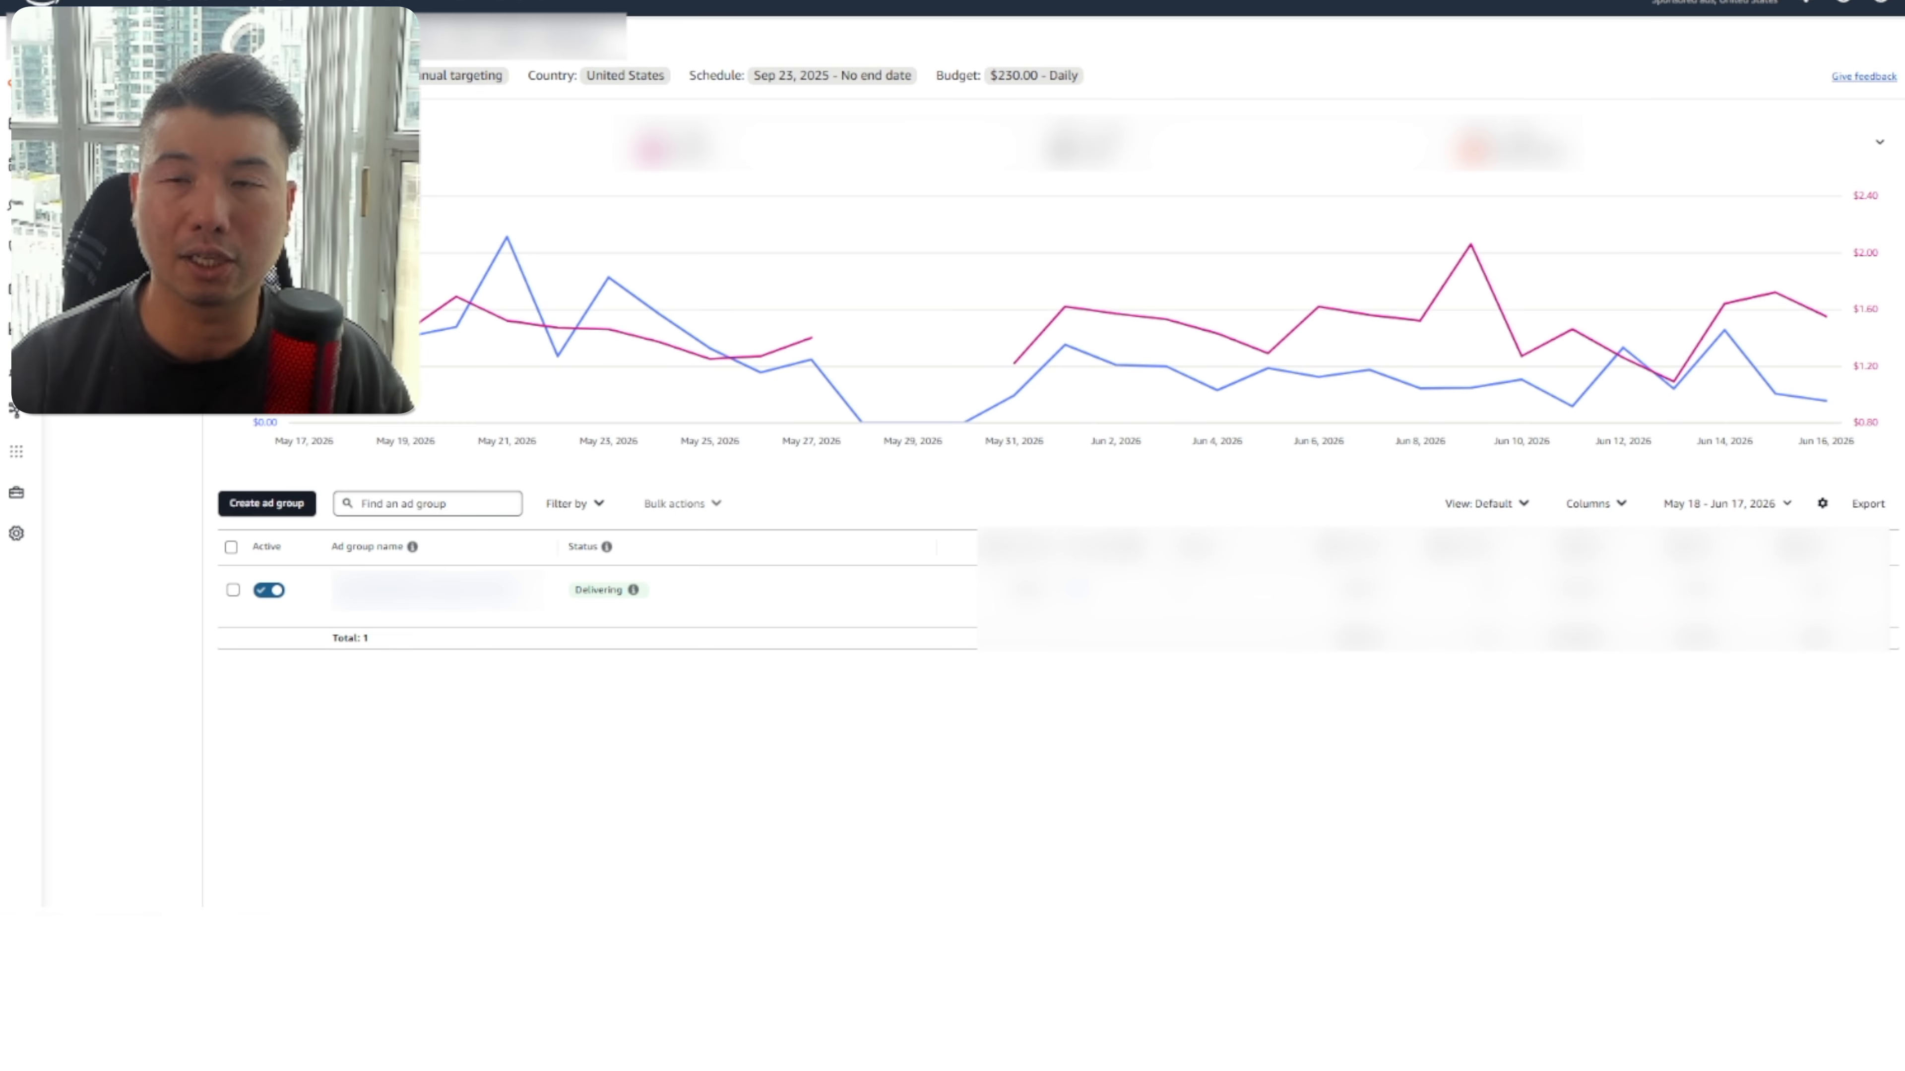
Step: Open the ad group's video ads and examine the delivering ad's product feature videos and the options for adding another
click(430, 605)
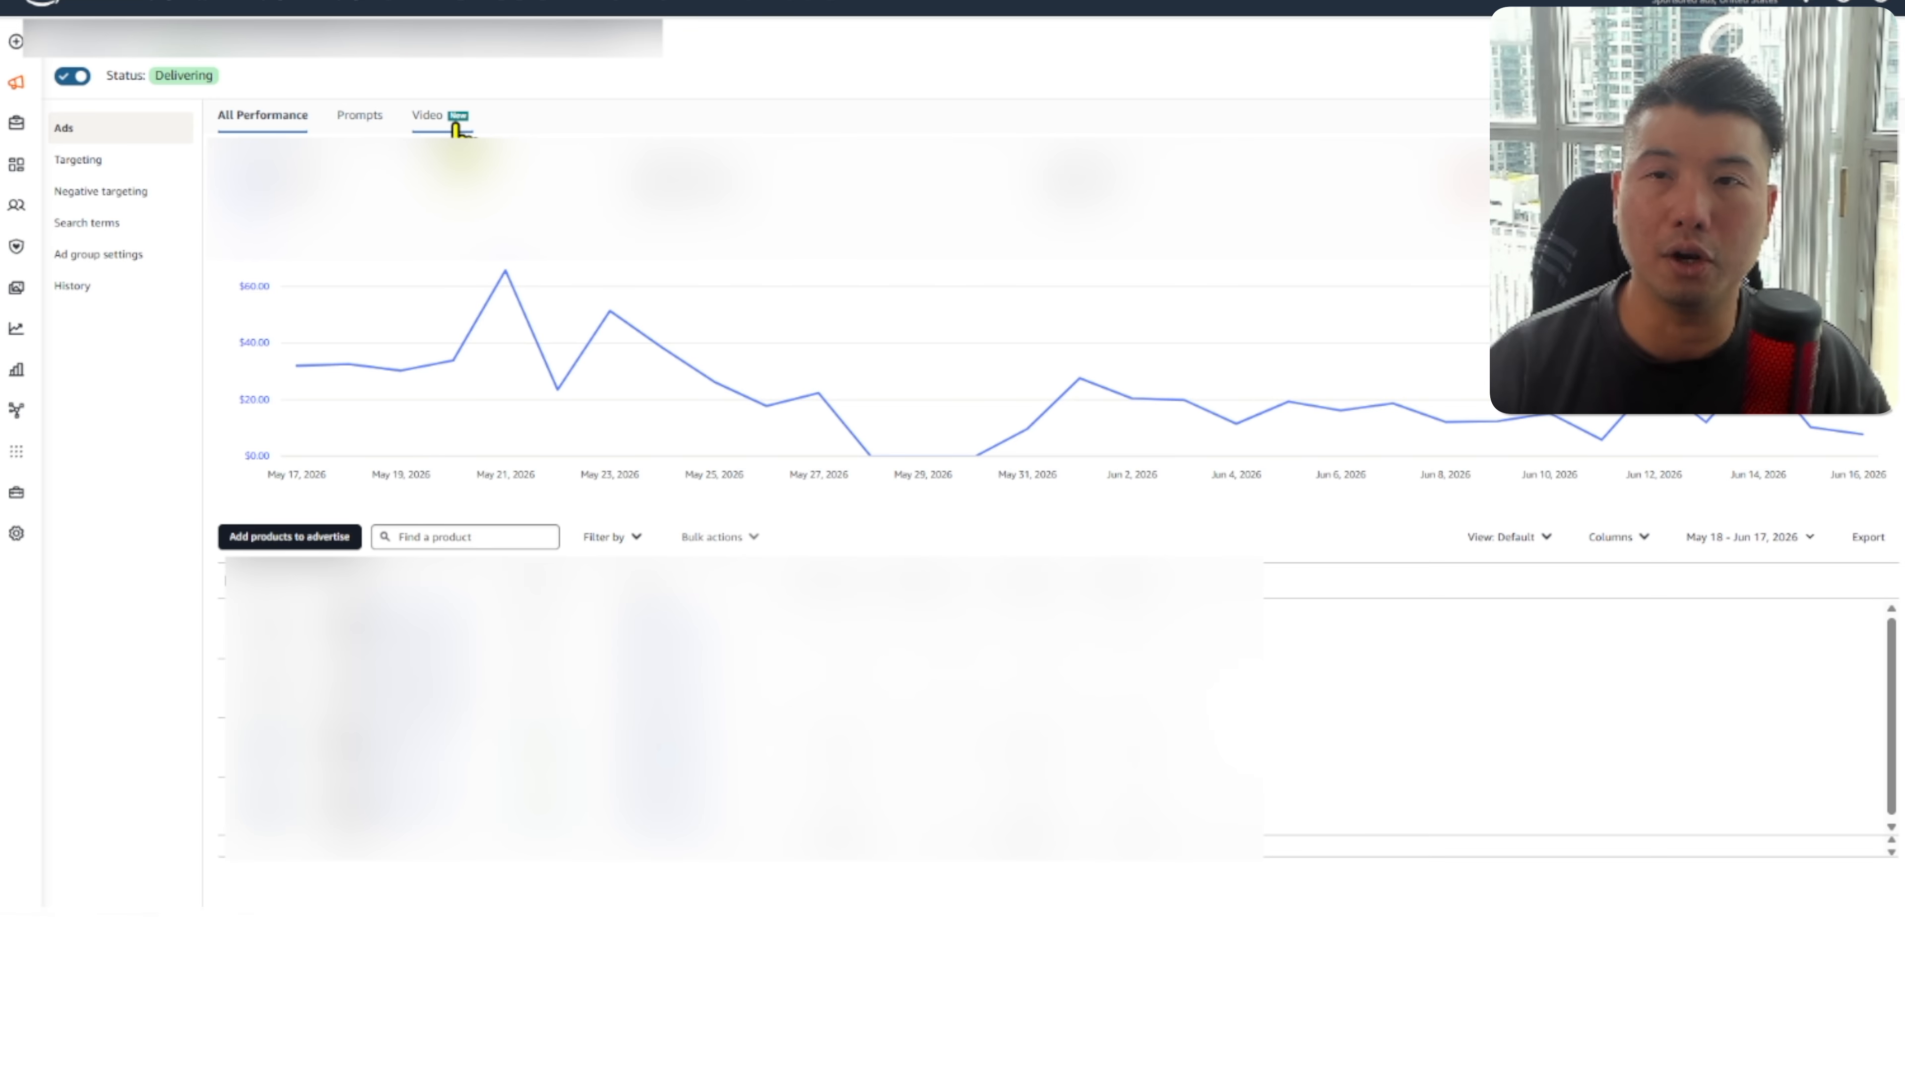
click(434, 118)
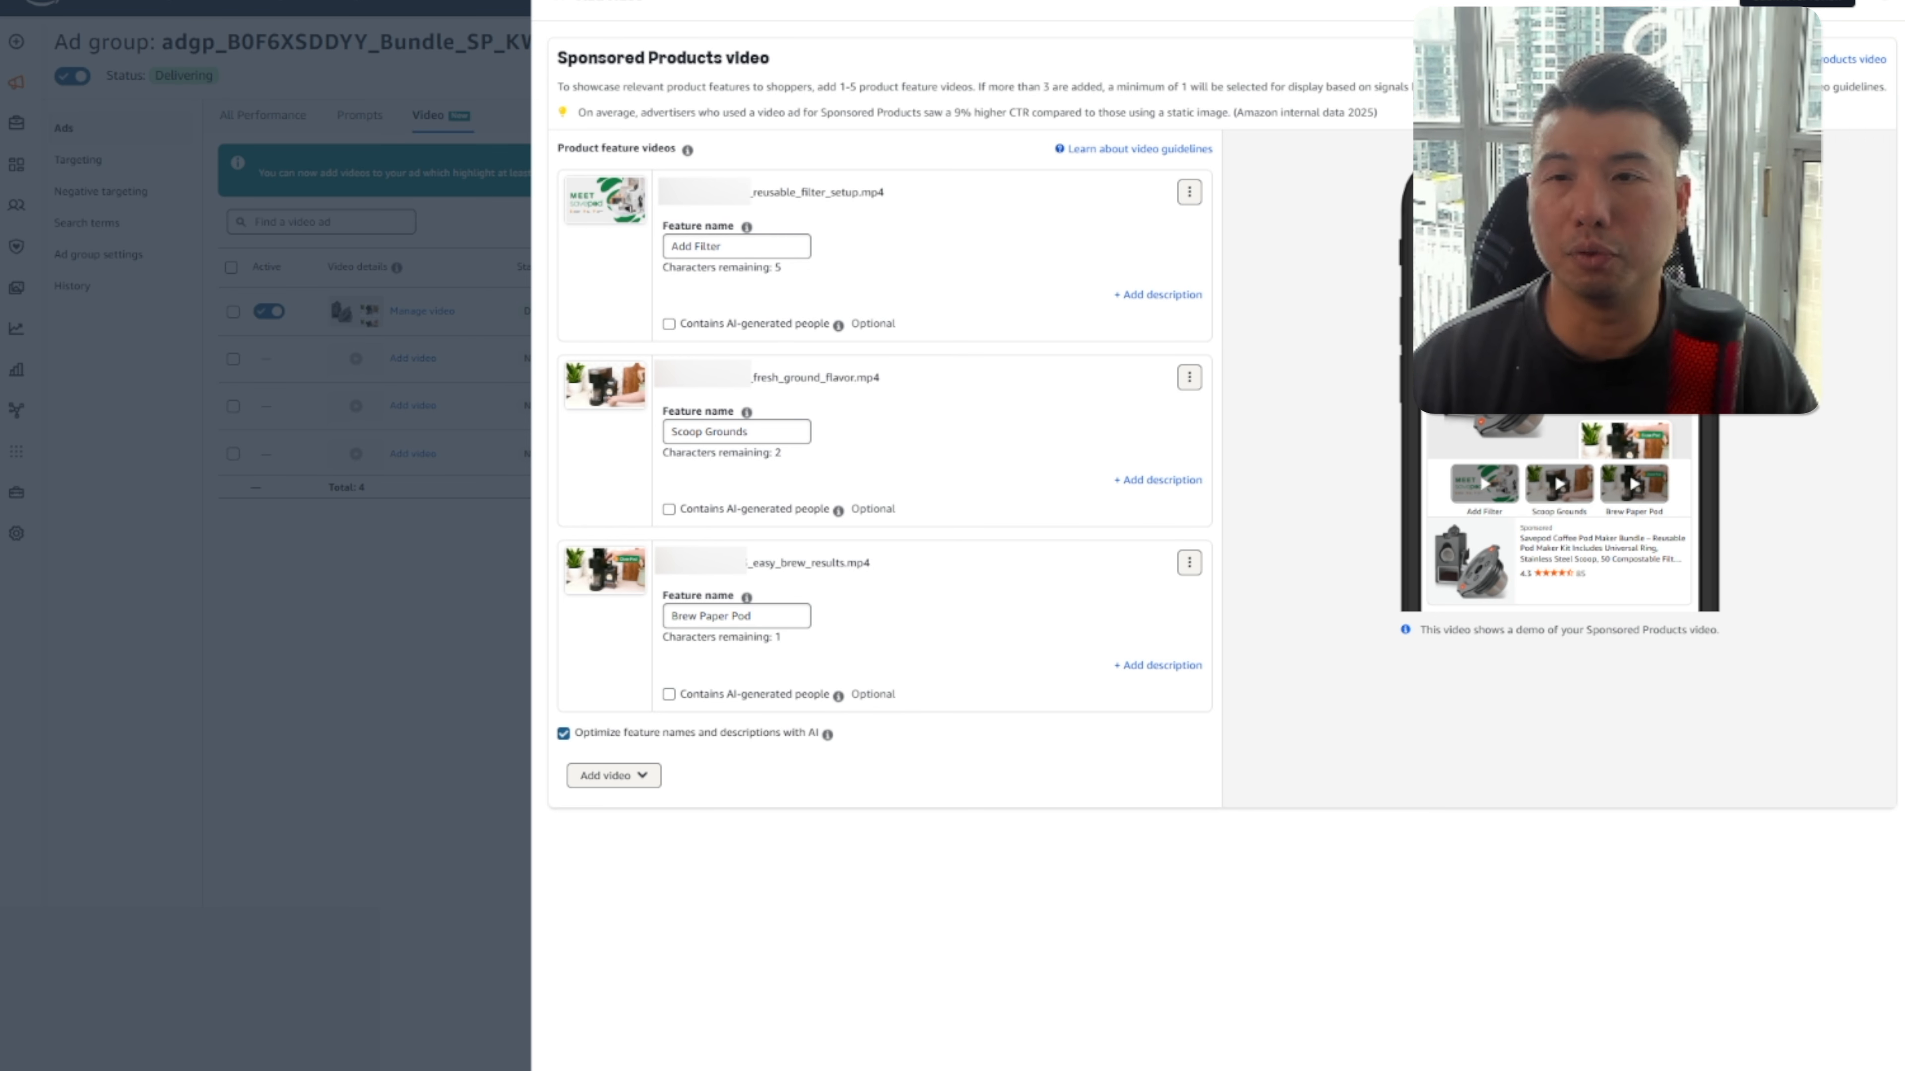
click(614, 775)
click(668, 808)
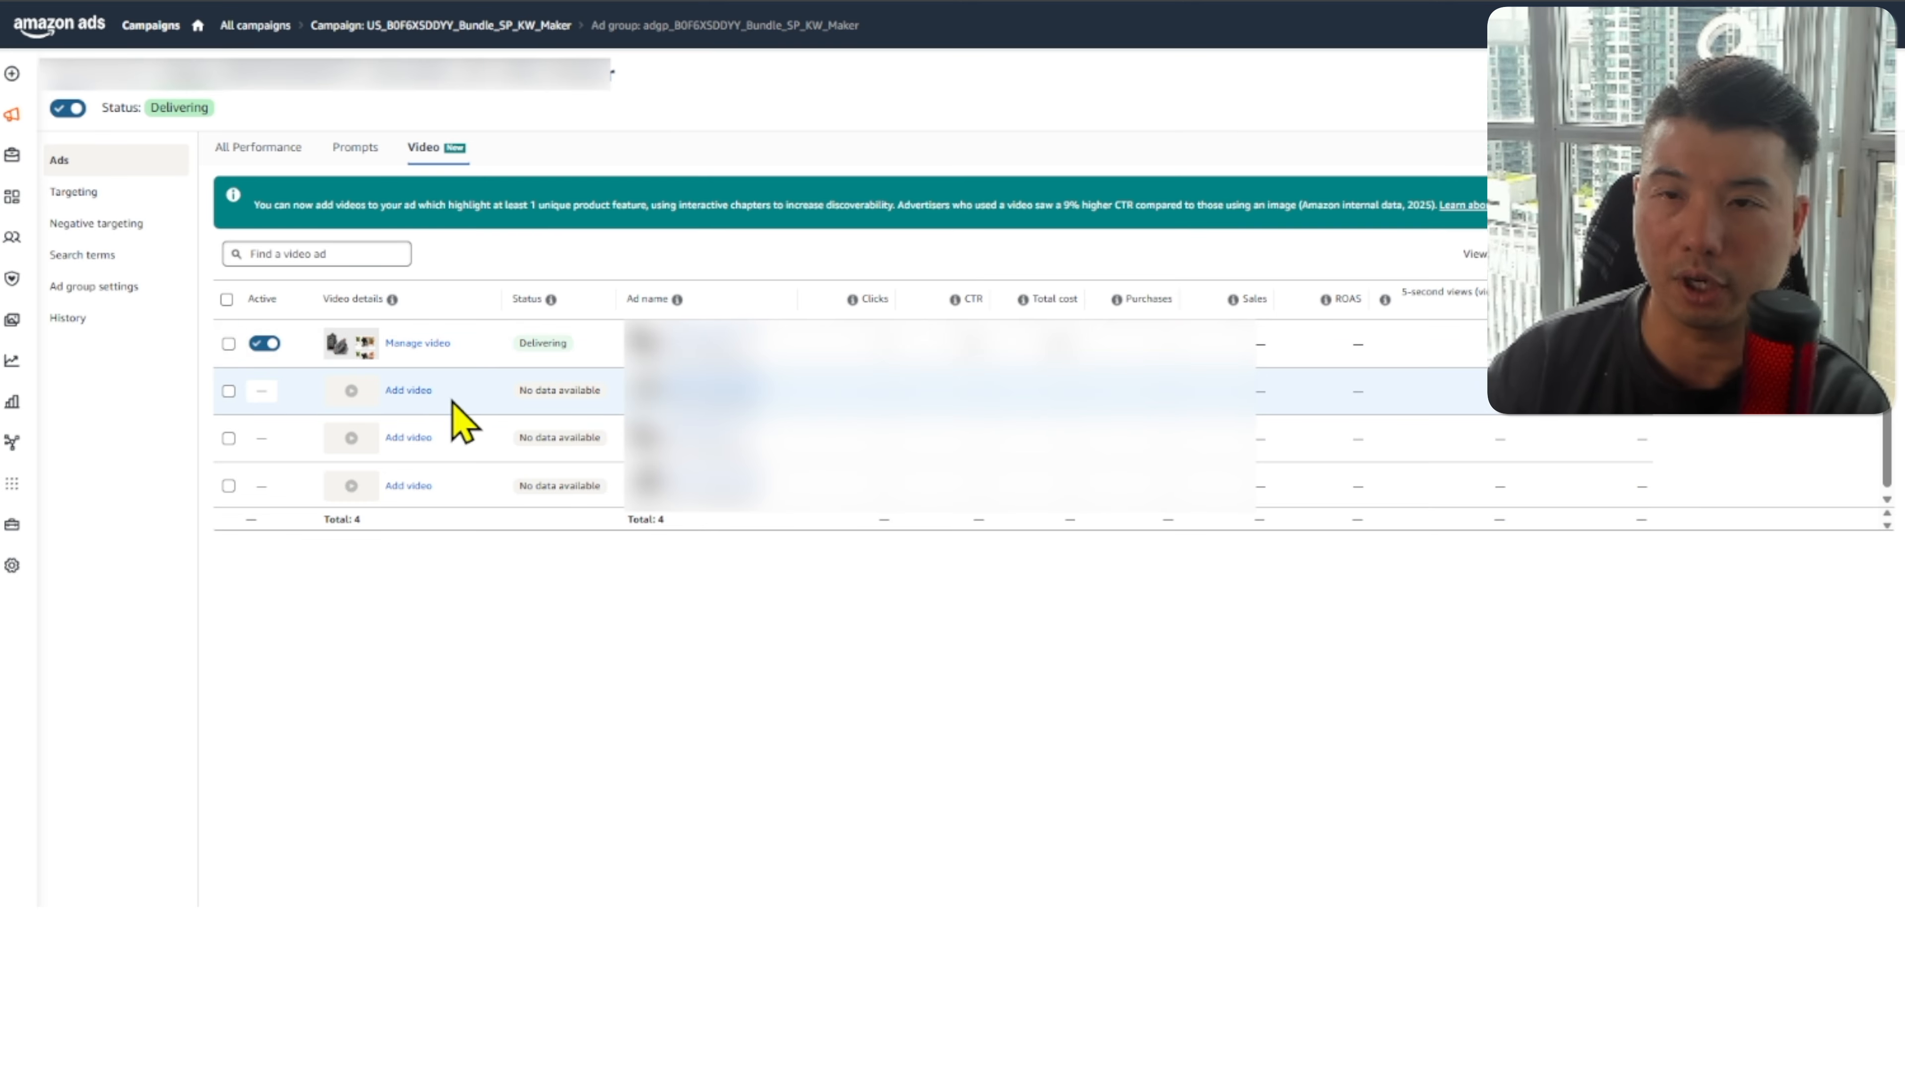
Step: Start uploading a Sponsored Products feature video for the first ad in the list that has no video
click(410, 390)
click(1152, 679)
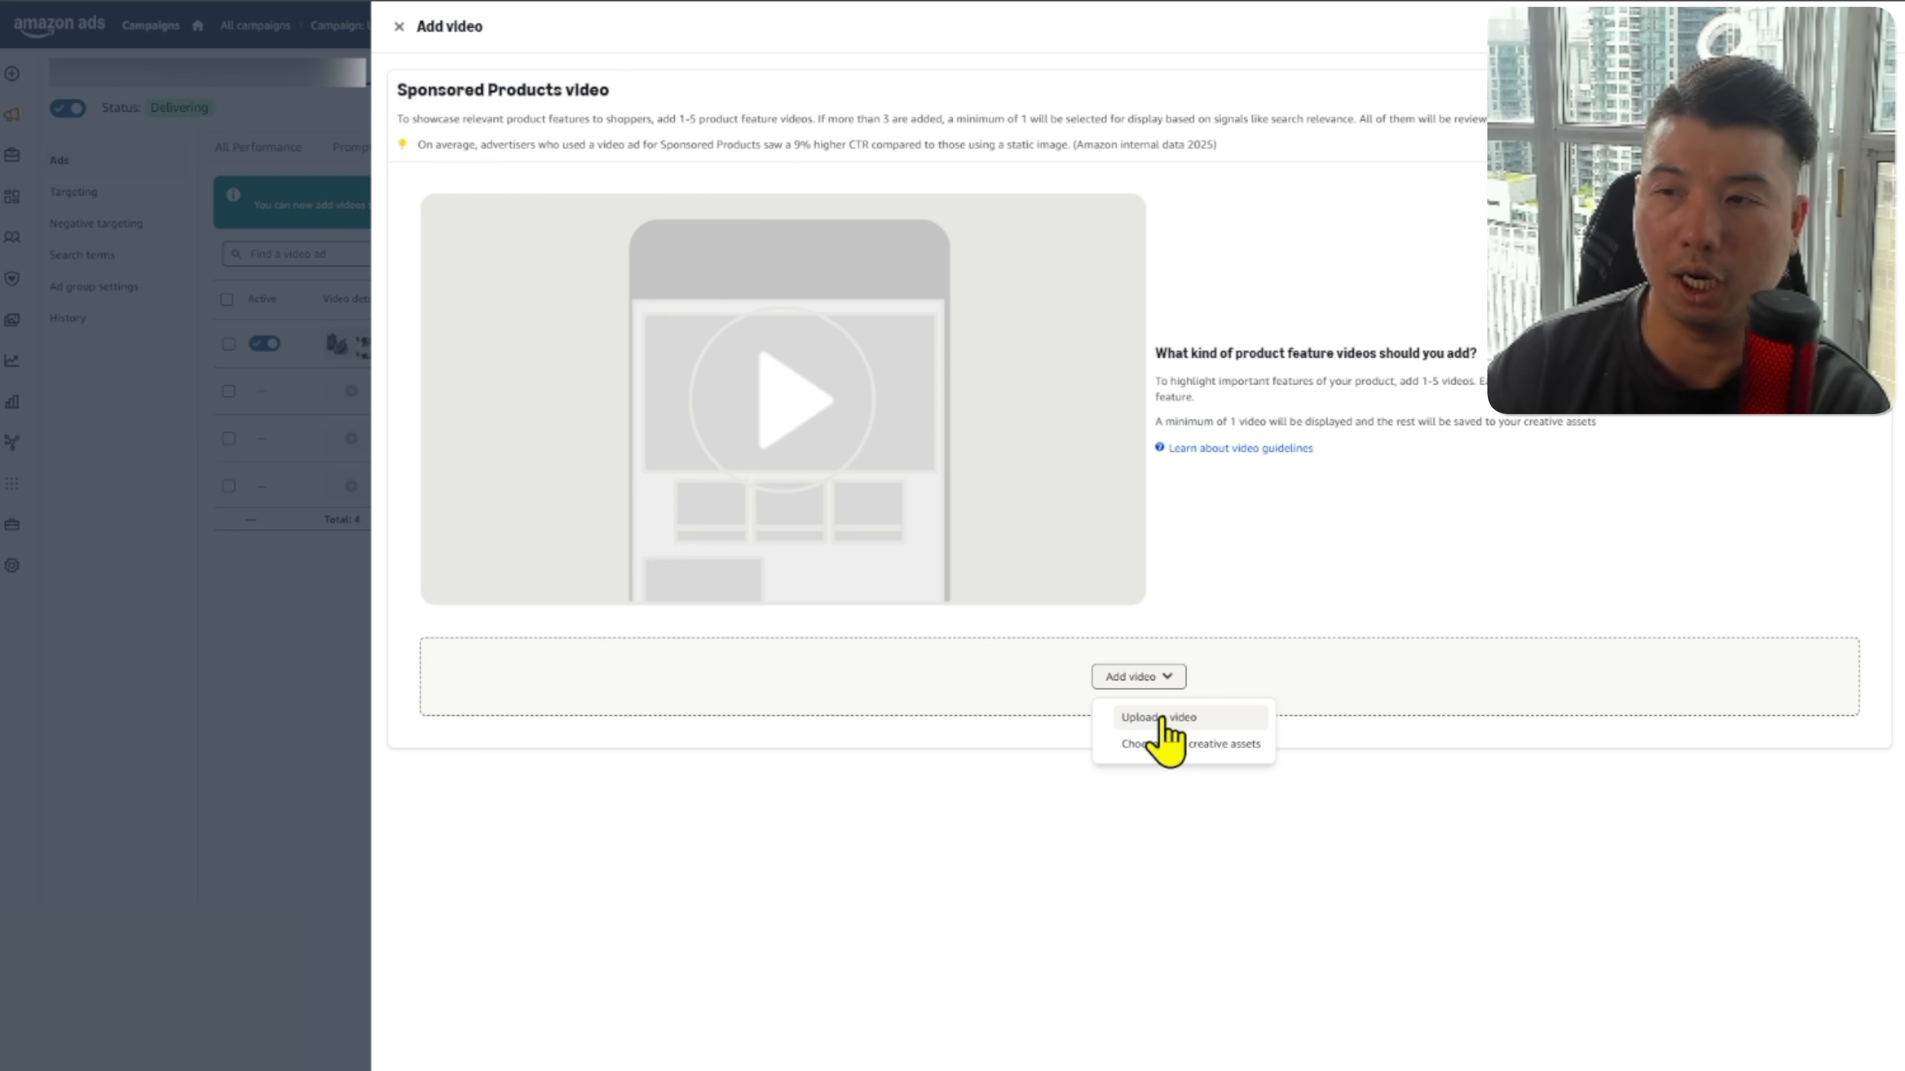
click(1162, 718)
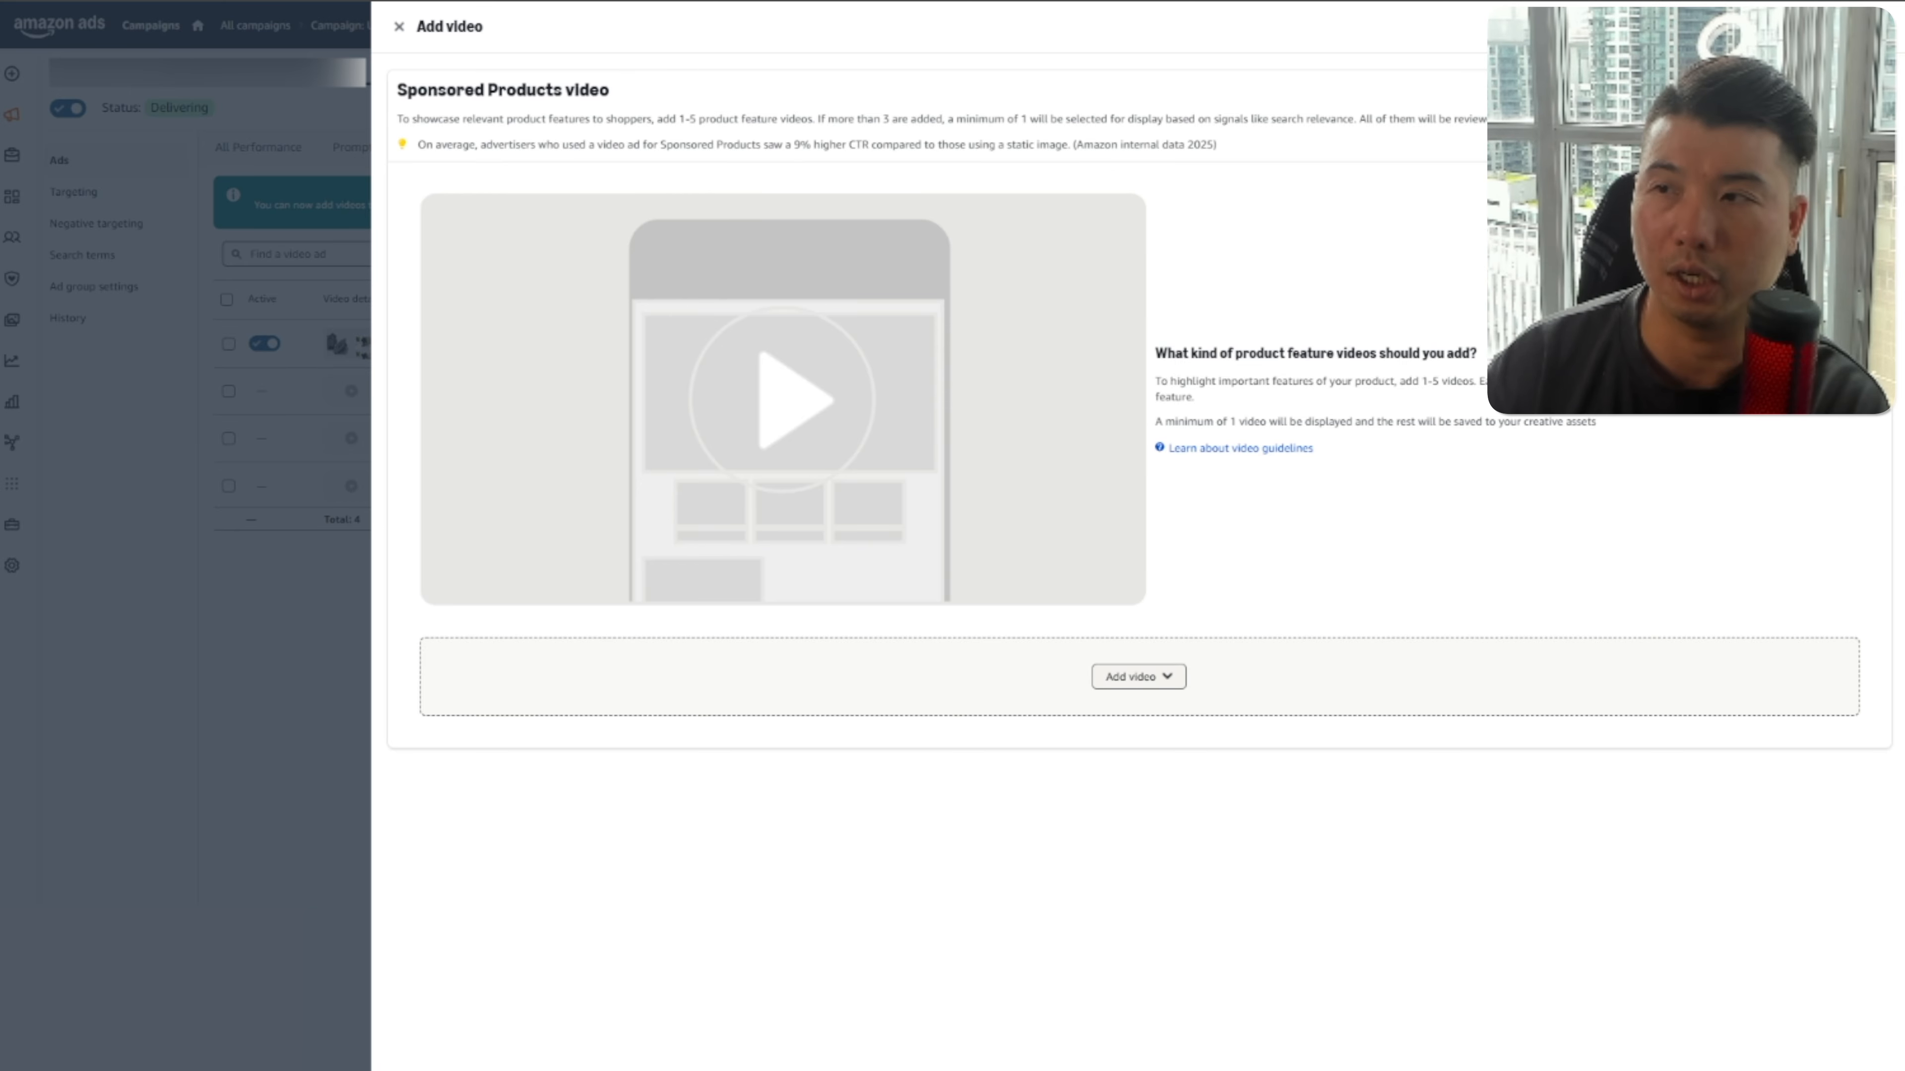